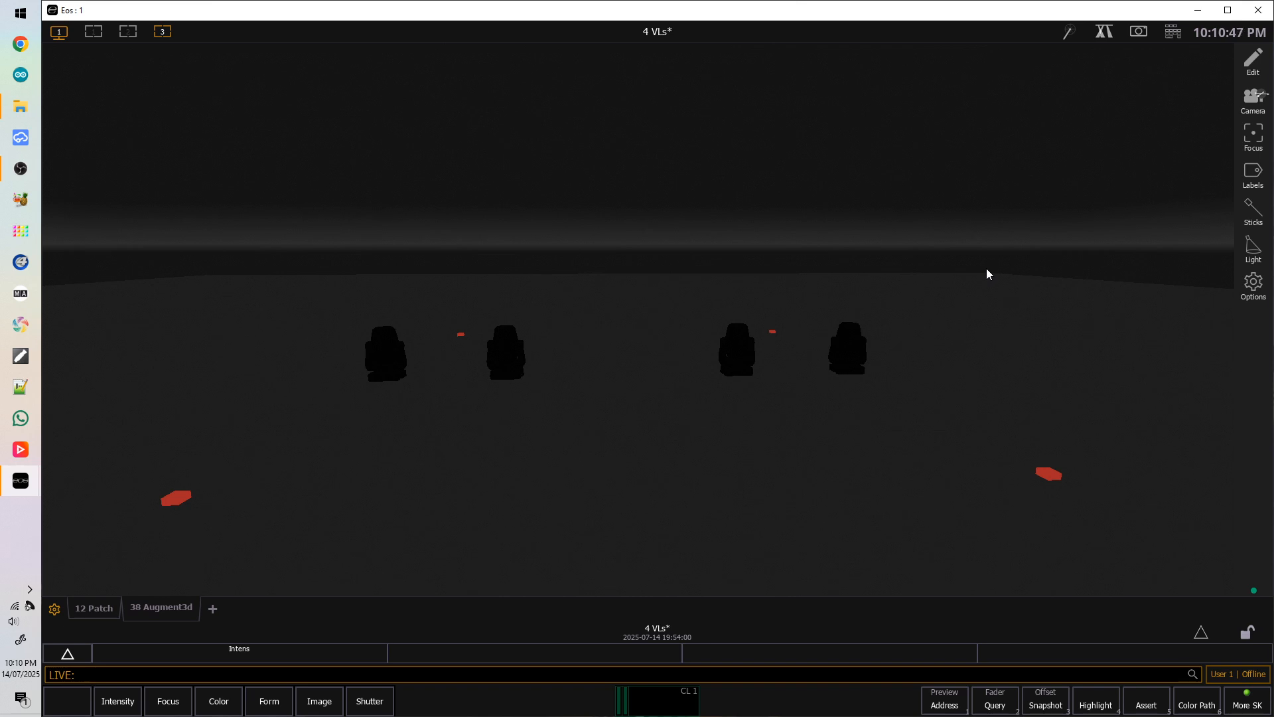
# Select channel 1, channel 4 and group 1 in turn to identify the fixtures in the 3D view, clearing the selection at the end.
pyautogui.write('1')
pyautogui.press('Return')
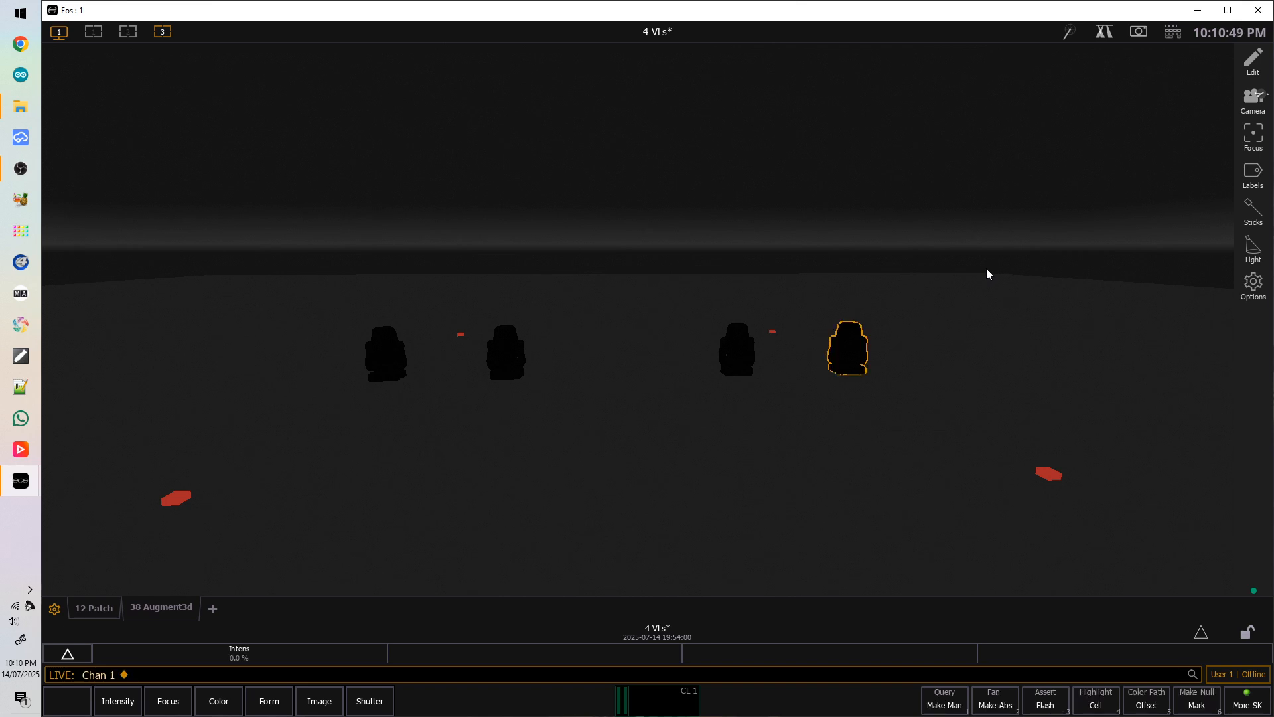
pyautogui.write('4')
pyautogui.press('Return')
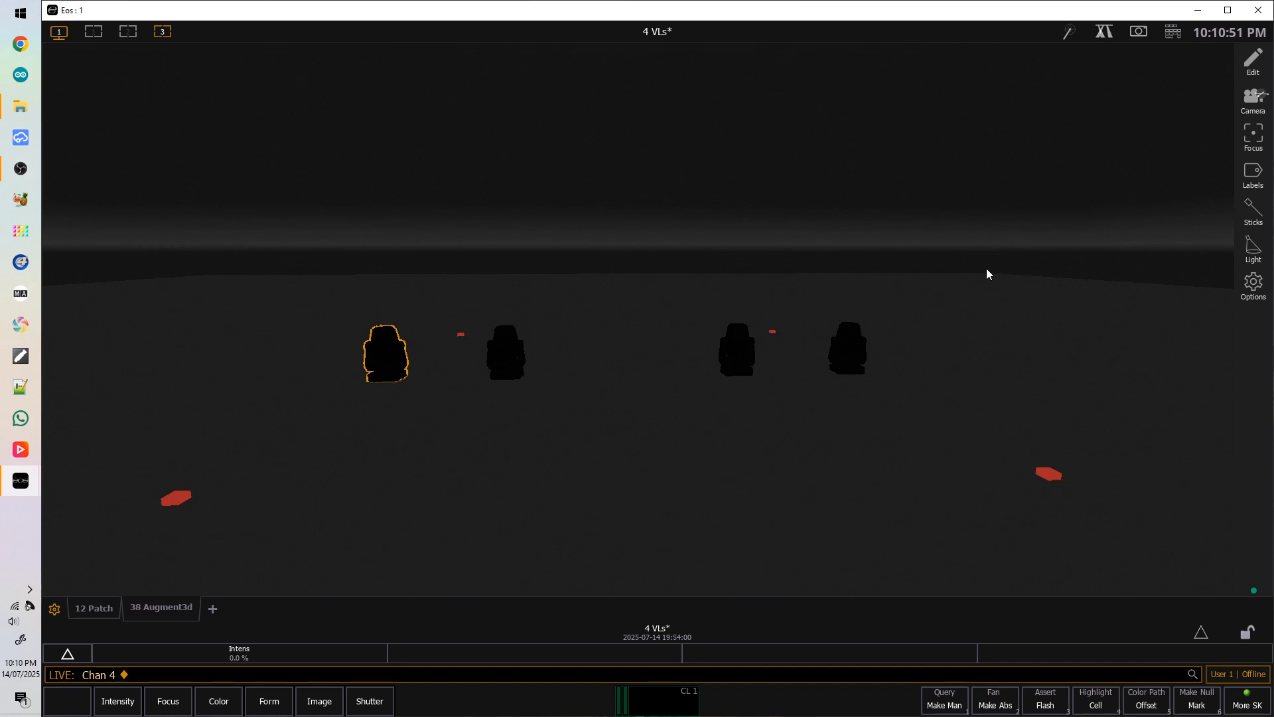
pyautogui.press('Escape')
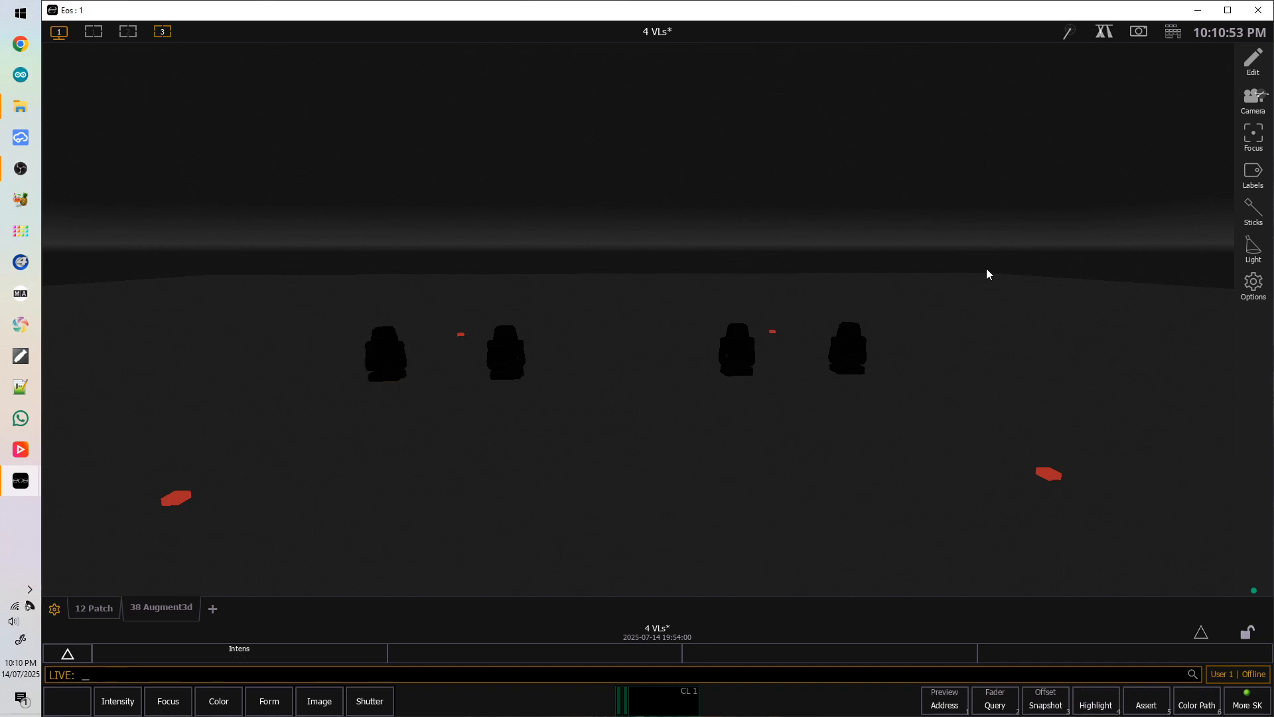
pyautogui.write('g1')
pyautogui.press('Return')
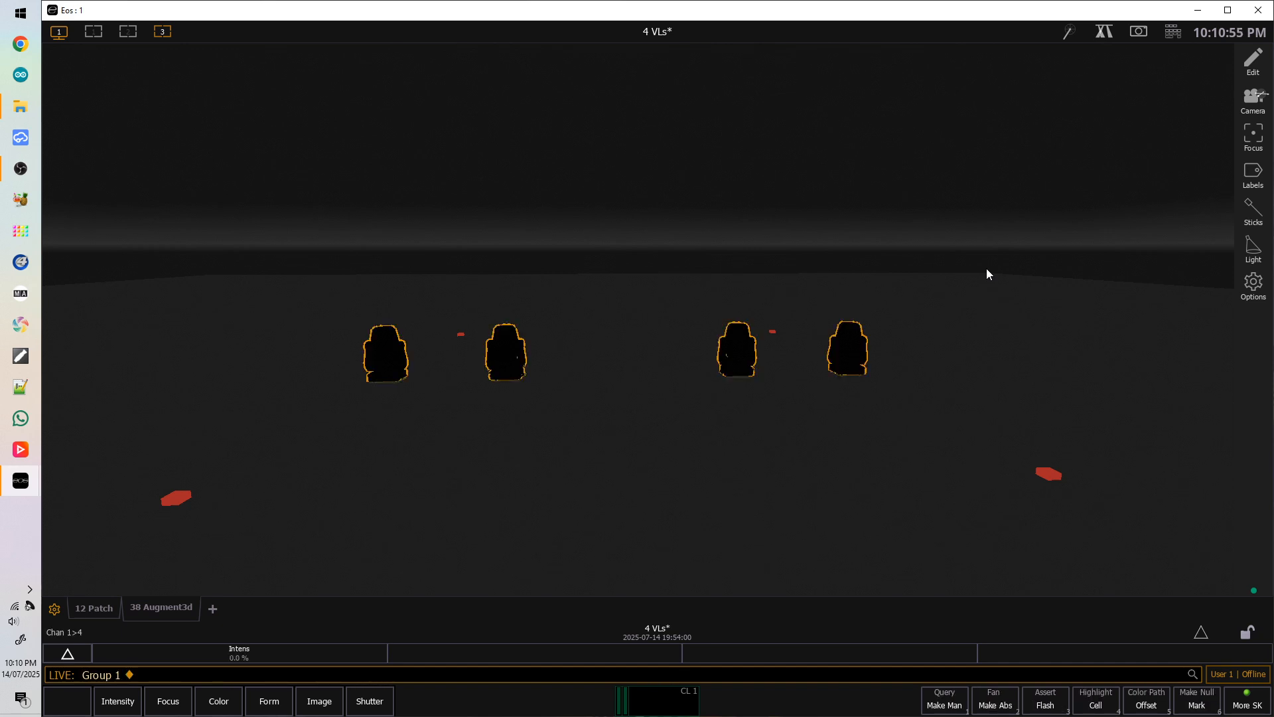
pyautogui.press('Escape')
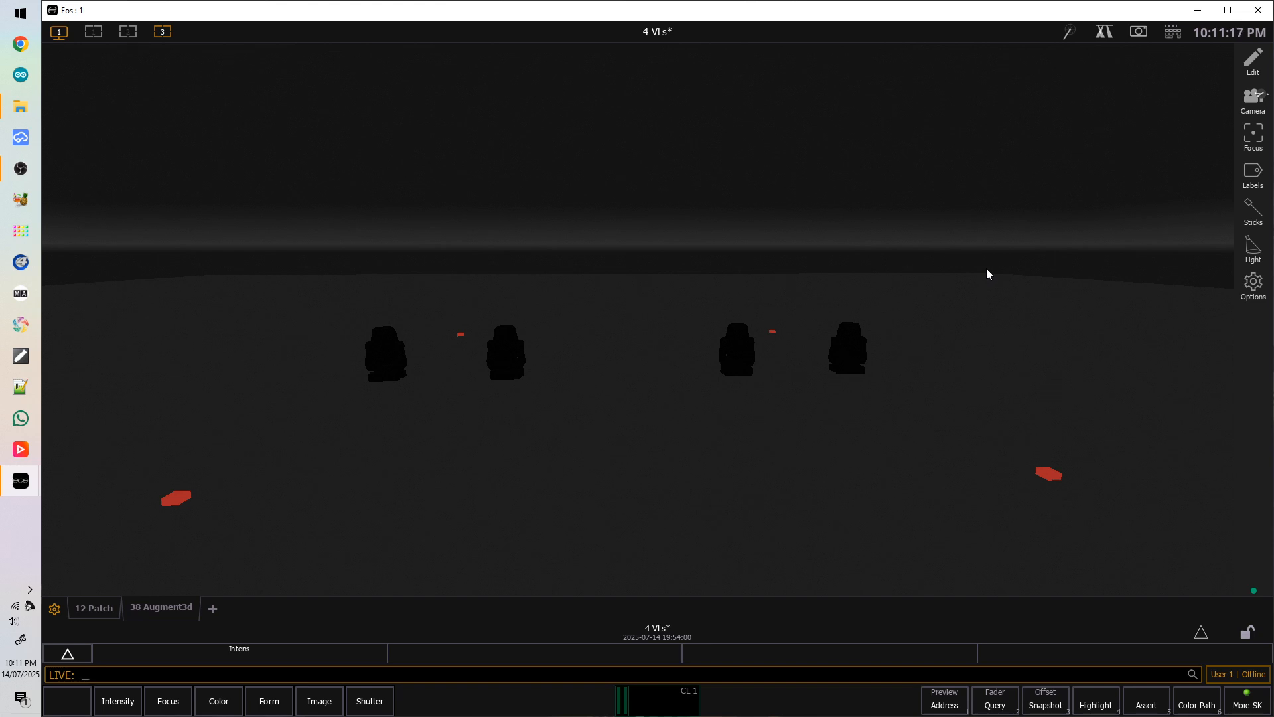
# Look over the list of effects and return to the live Augment3d view.
pyautogui.press('e')
pyautogui.press('e')
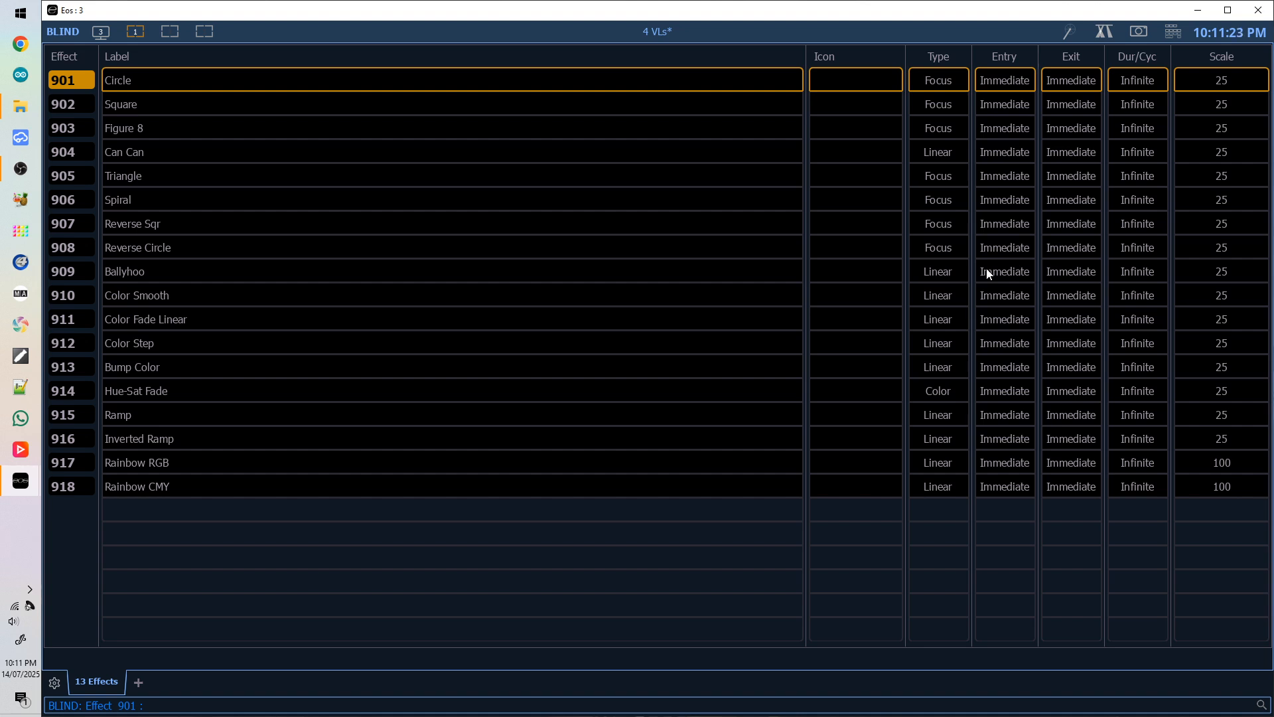
pyautogui.press('F1')
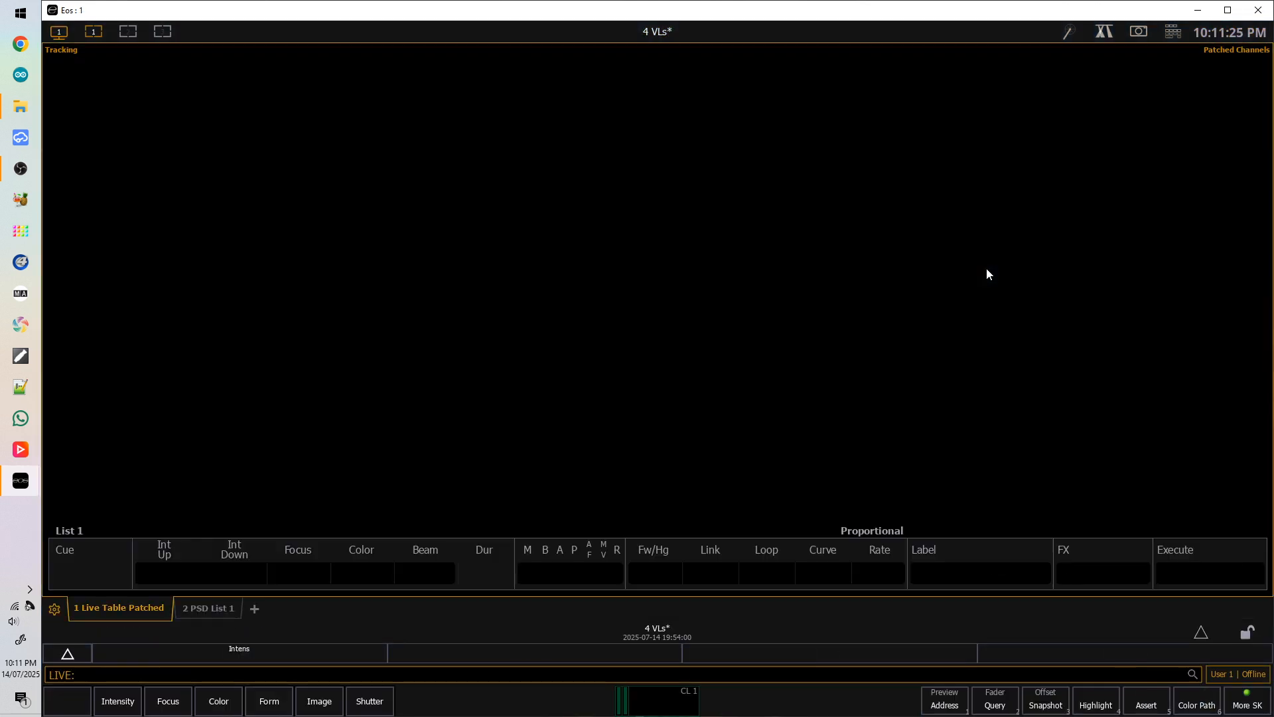
pyautogui.click(167, 32)
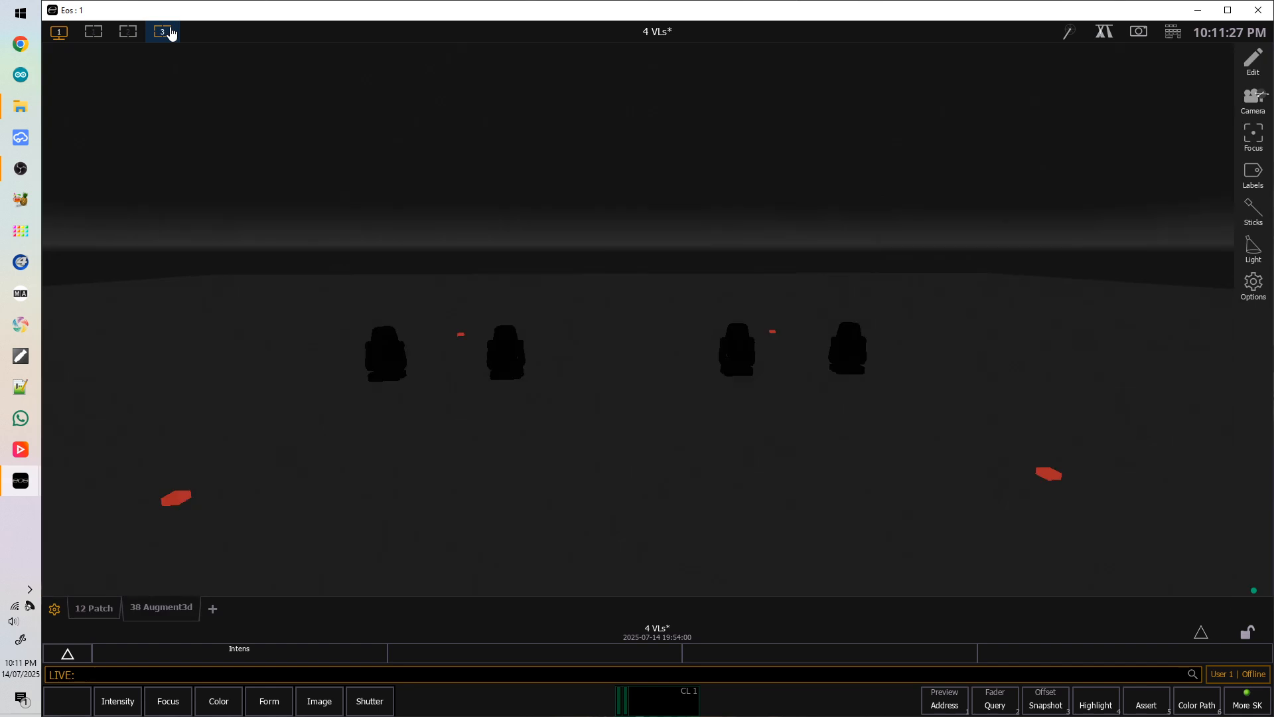
# Set group 1 to full intensity and aim its four beams outward in a fan using the focus controls.
pyautogui.press('g')
pyautogui.press('1')
pyautogui.press('Return')
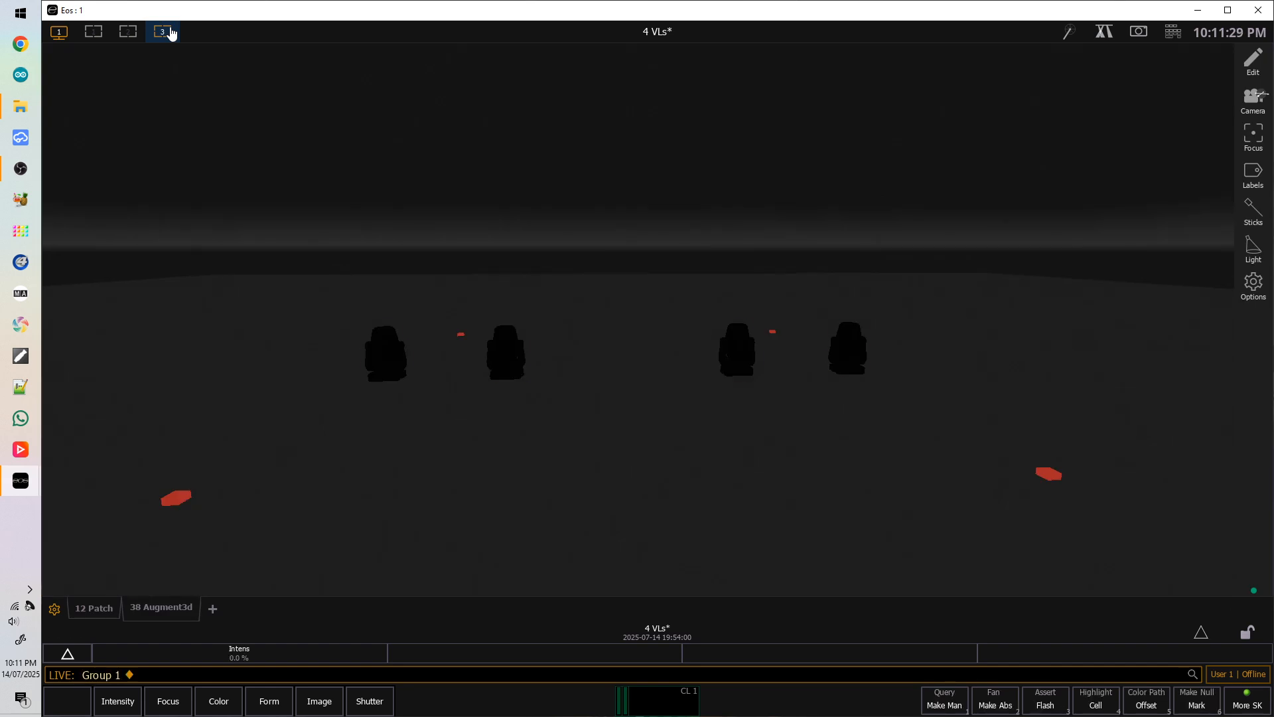
pyautogui.press('f')
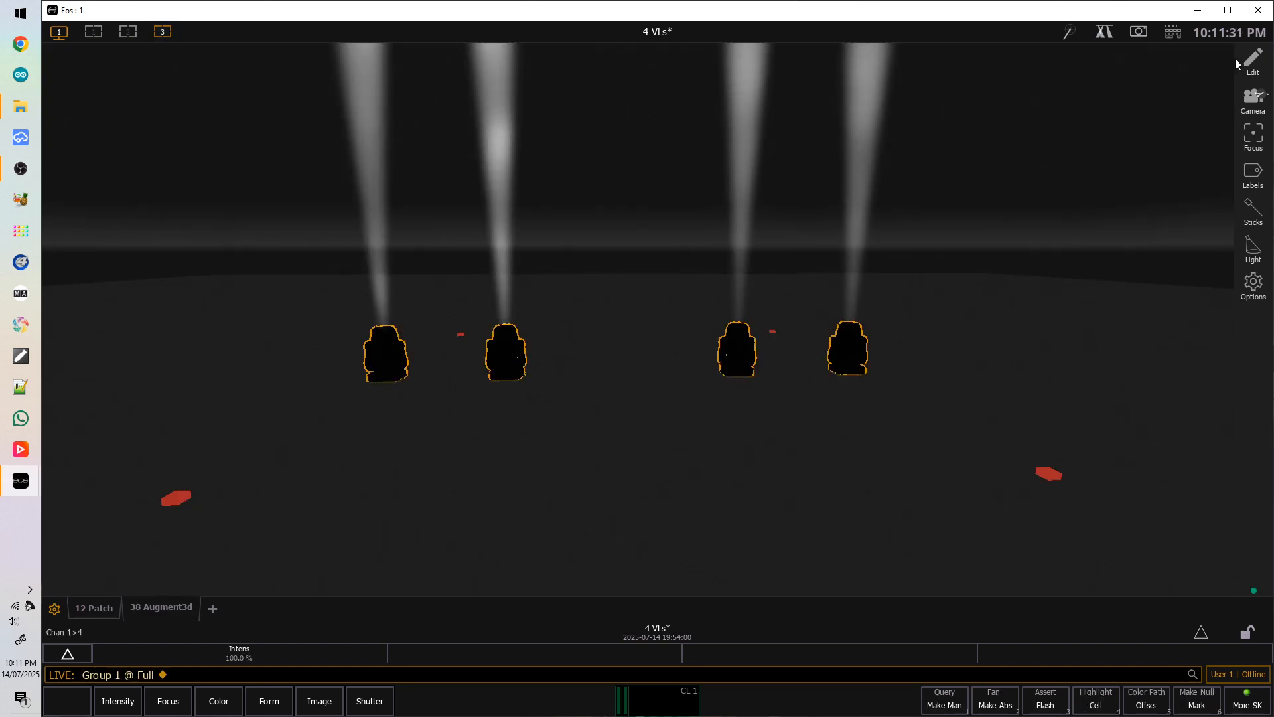
pyautogui.click(1104, 31)
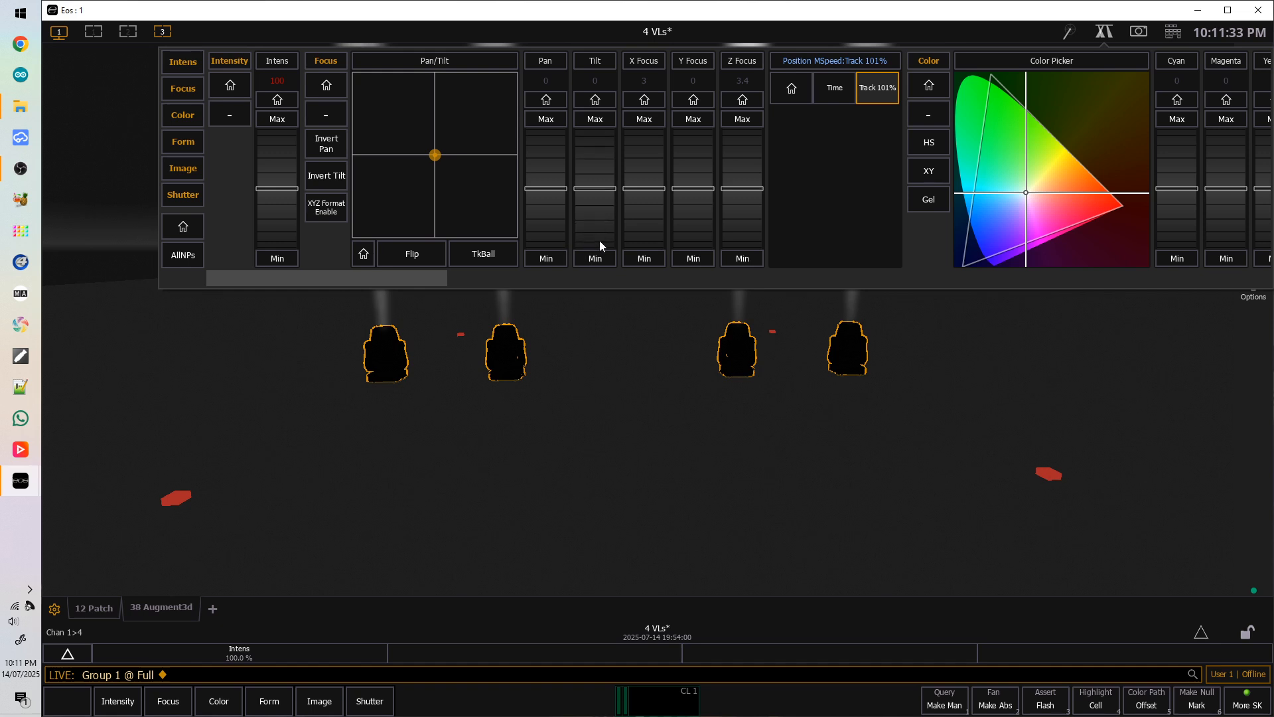
pyautogui.click(1107, 35)
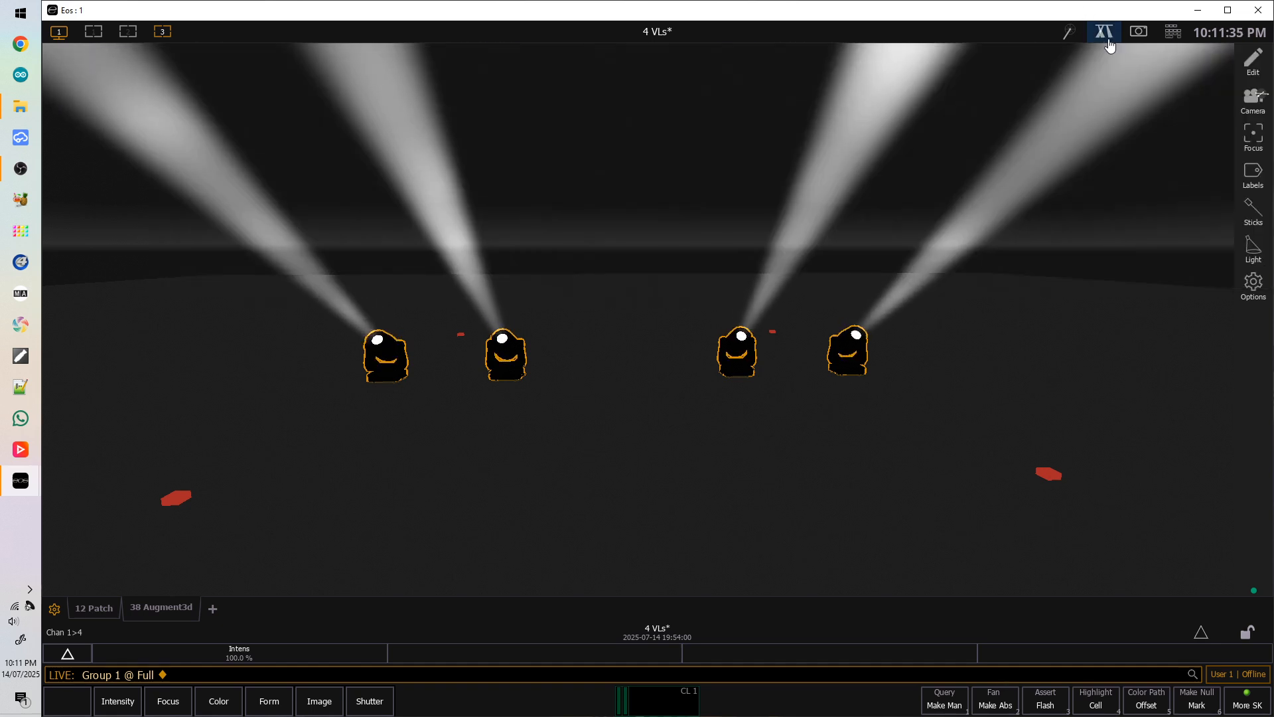
# Record the fanned look as cue 1 with a time of 0.
pyautogui.press('r')
pyautogui.press('Return')
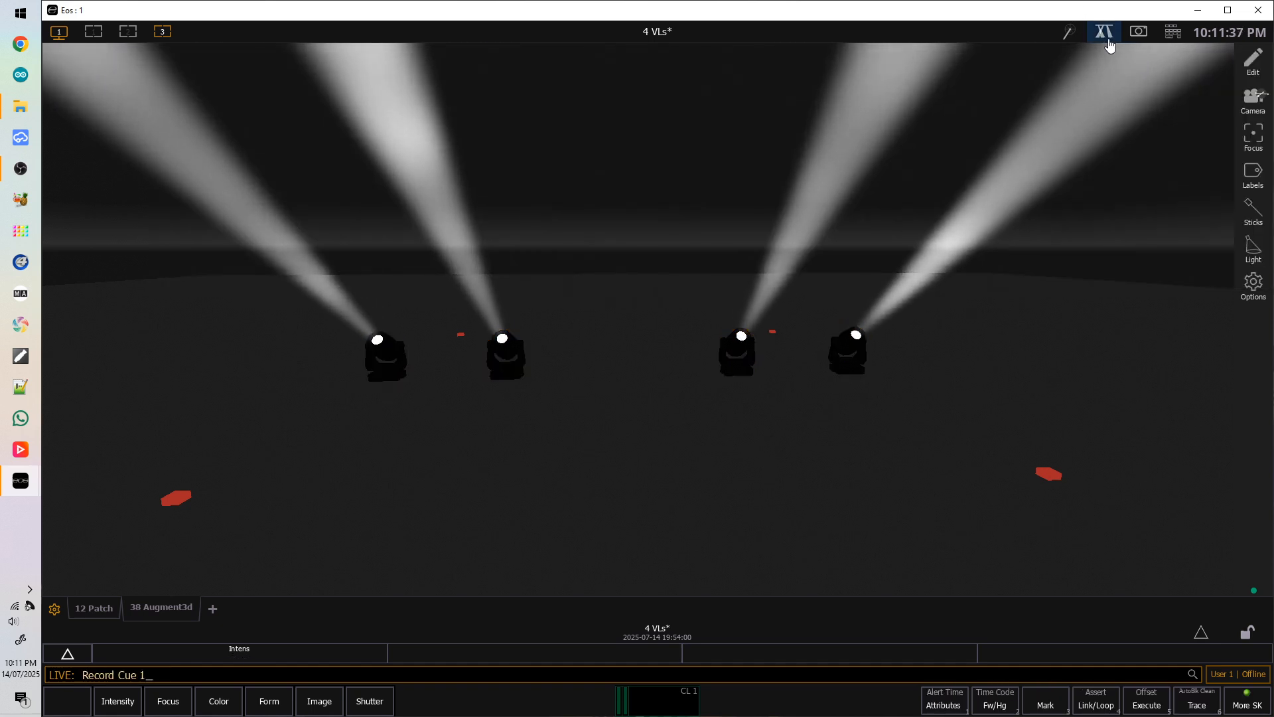
pyautogui.press('Return')
pyautogui.write('t0')
pyautogui.press('Return')
pyautogui.press('BackSpace')
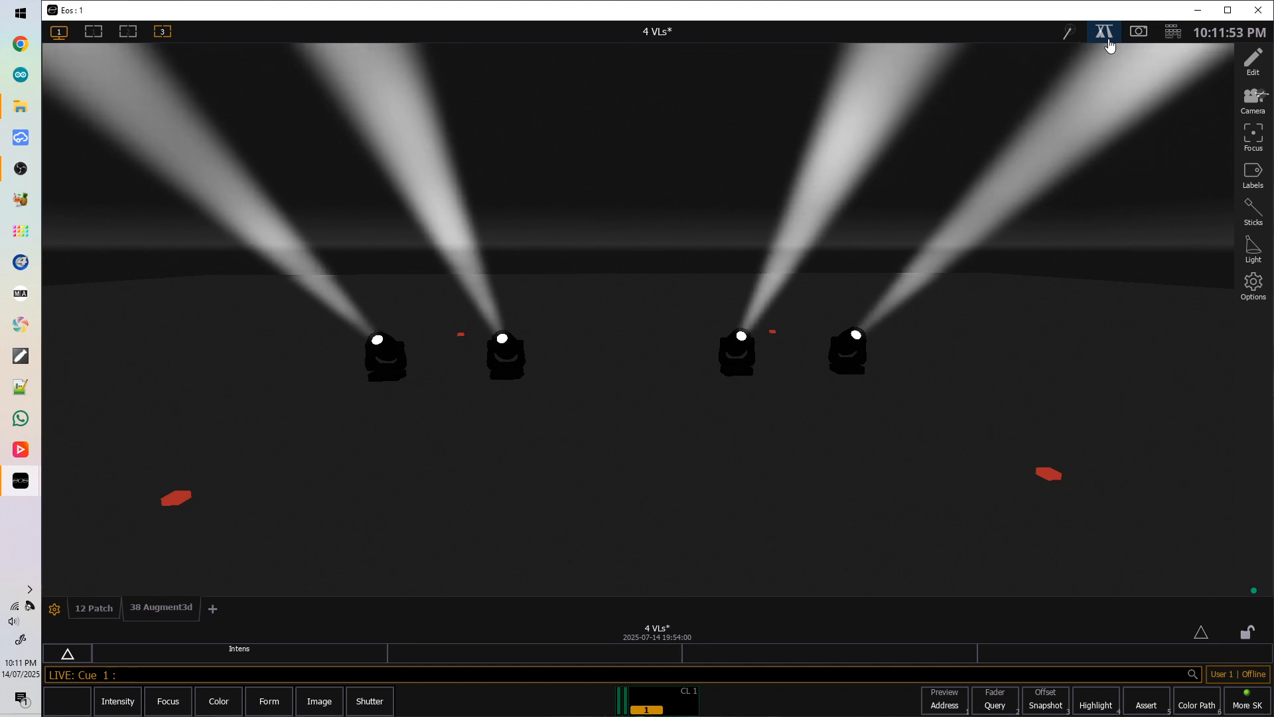
# Examine the available effects and their types, and bring back the live 3D view of the beams.
pyautogui.press('e')
pyautogui.press('e')
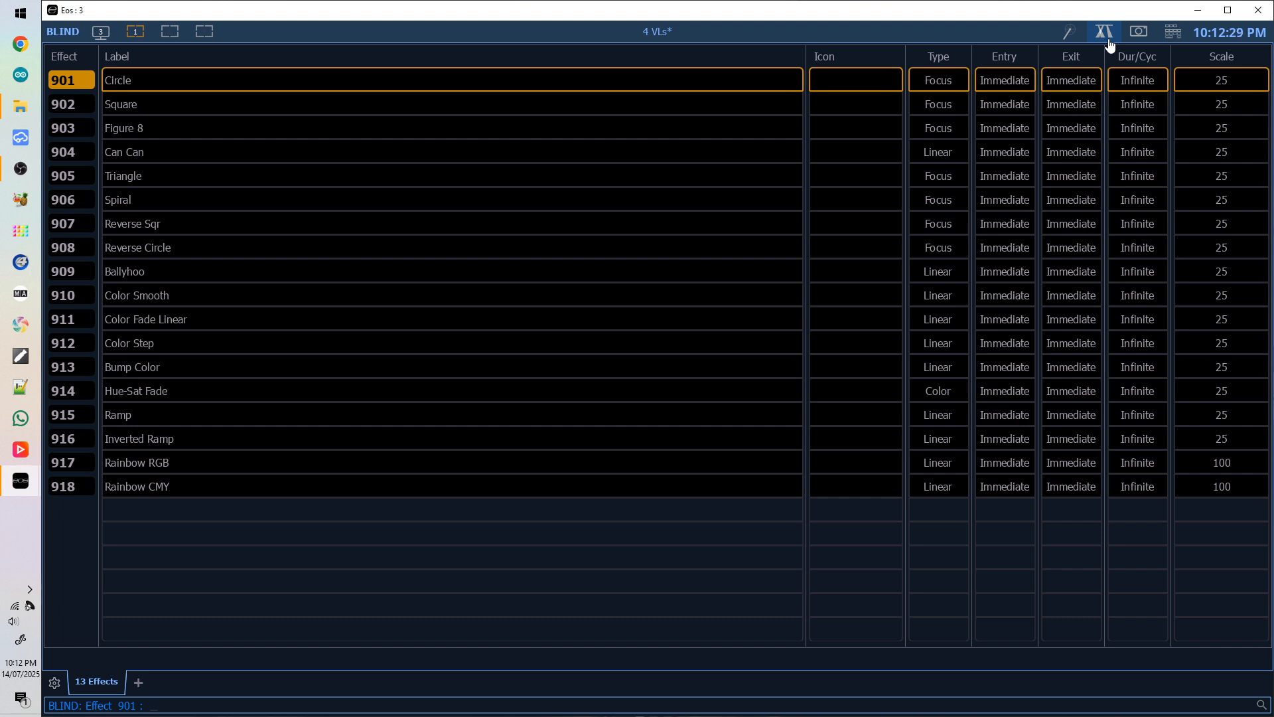
pyautogui.click(1107, 33)
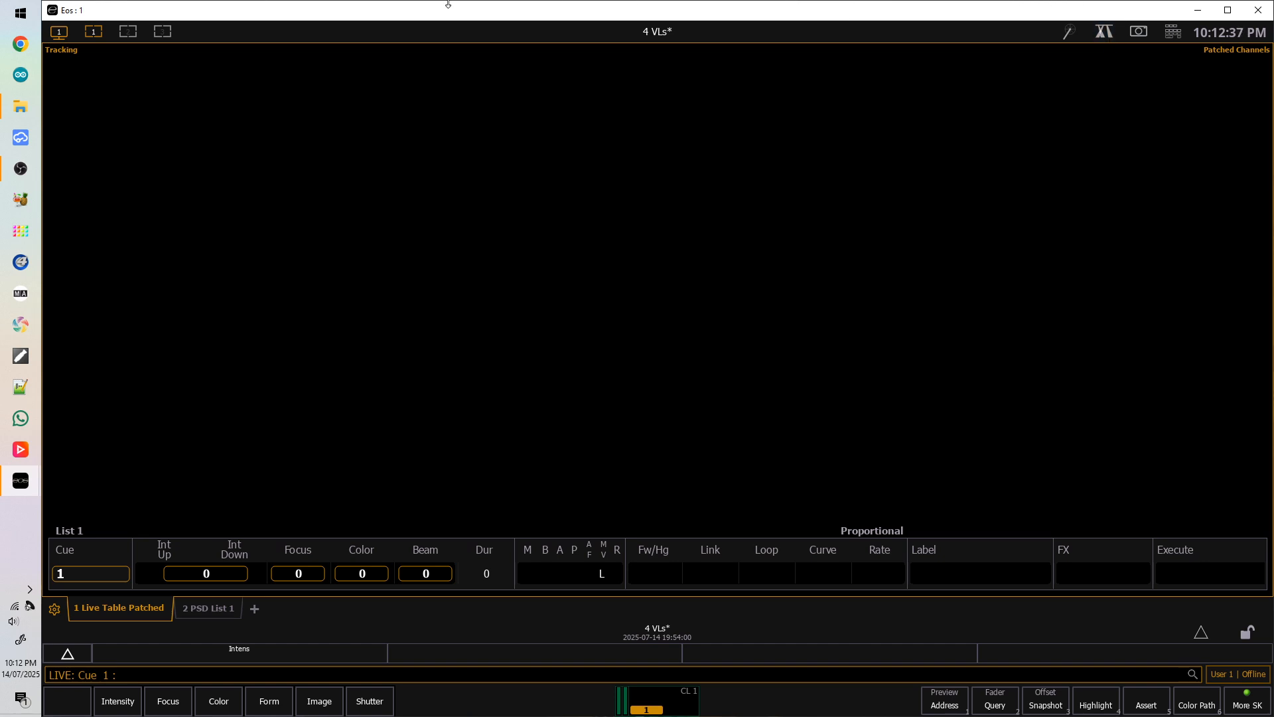
pyautogui.click(170, 36)
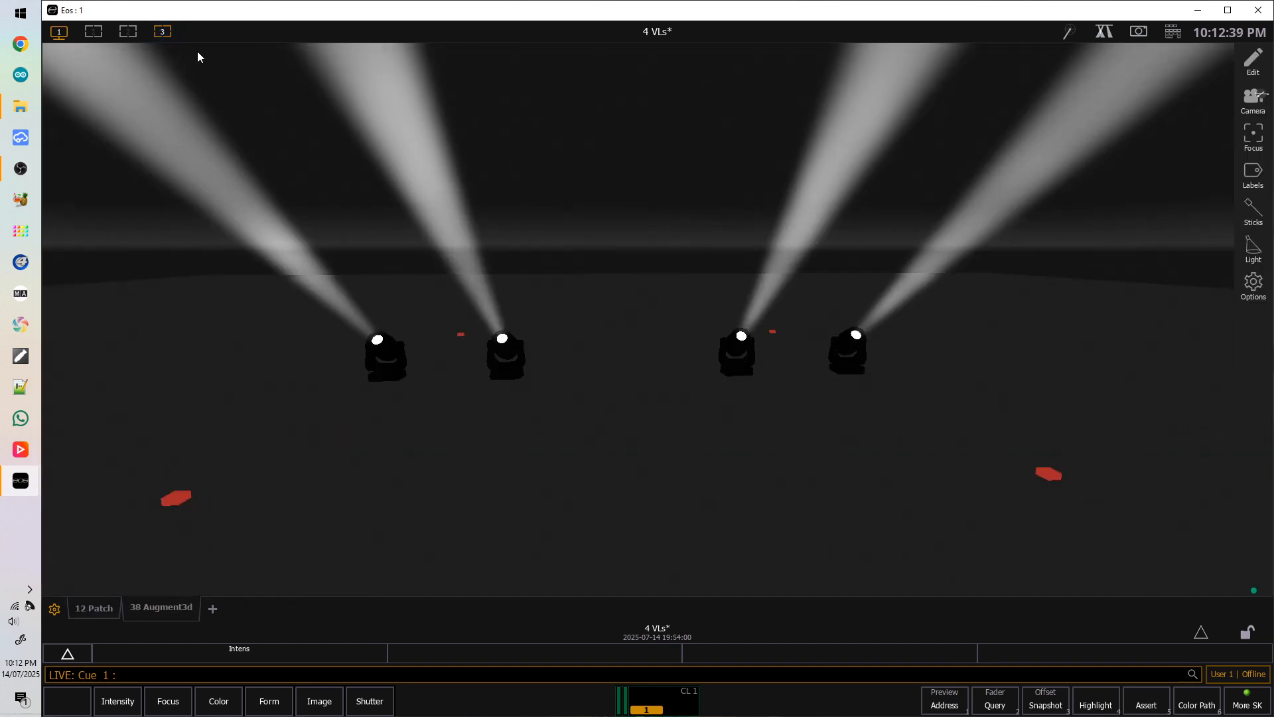
# Apply a new effect 1 to group 1, creating it as an Absolute effect.
pyautogui.write('g1')
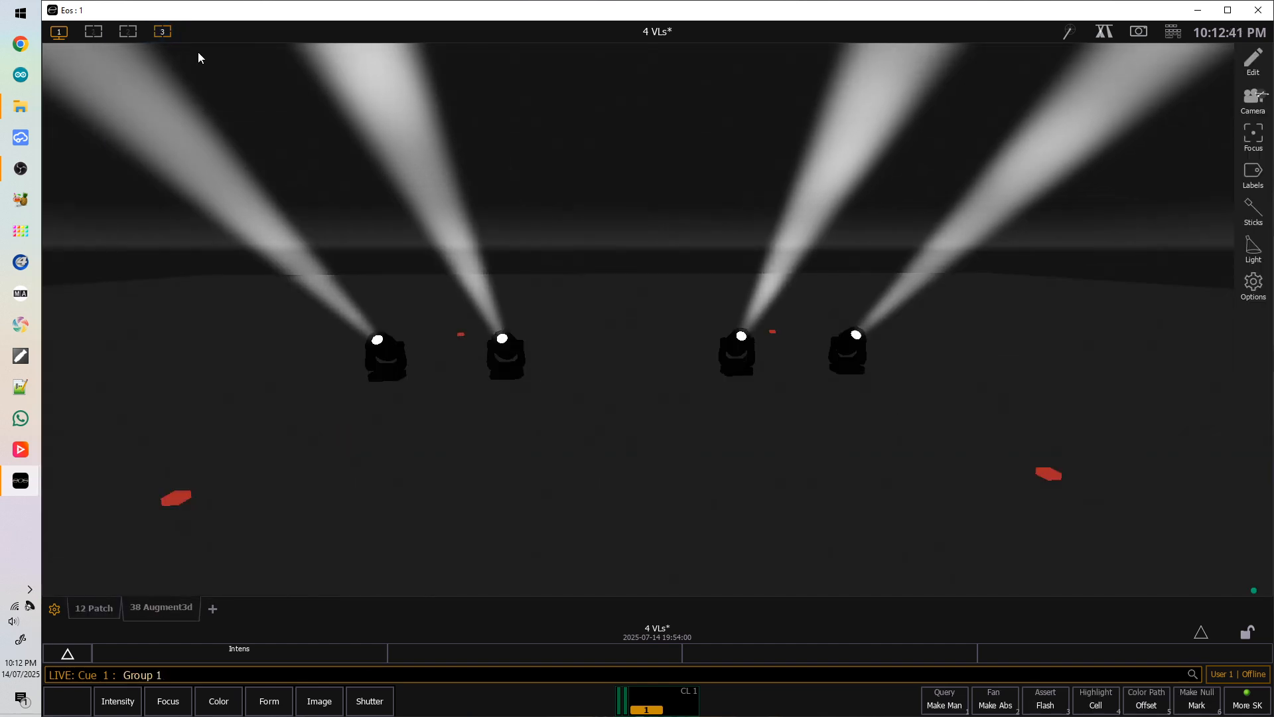
pyautogui.write('e')
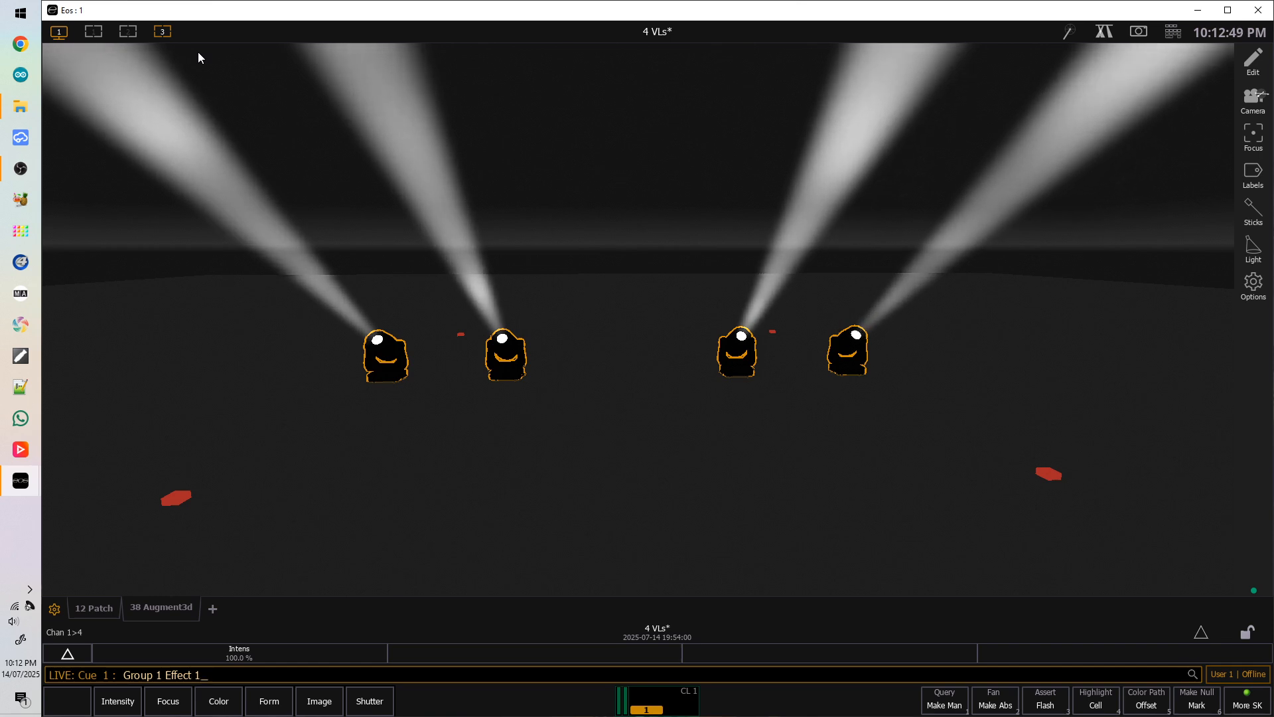
pyautogui.write('1')
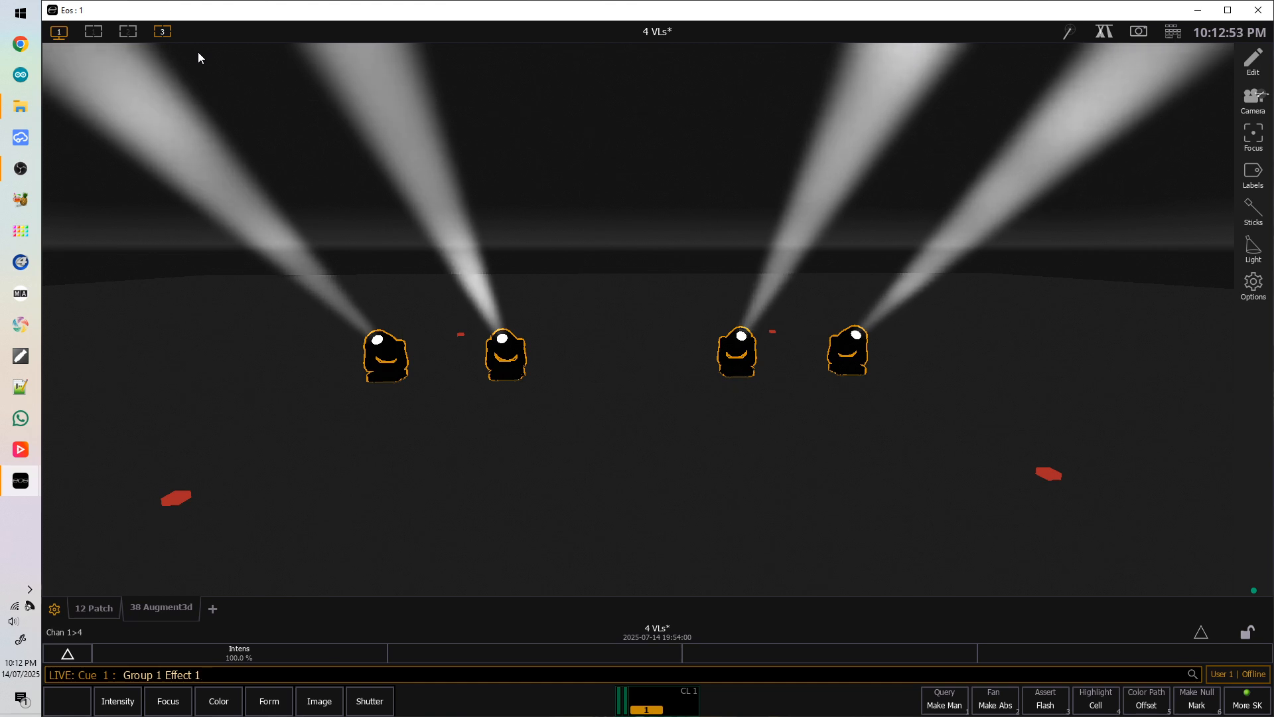
pyautogui.press('Return')
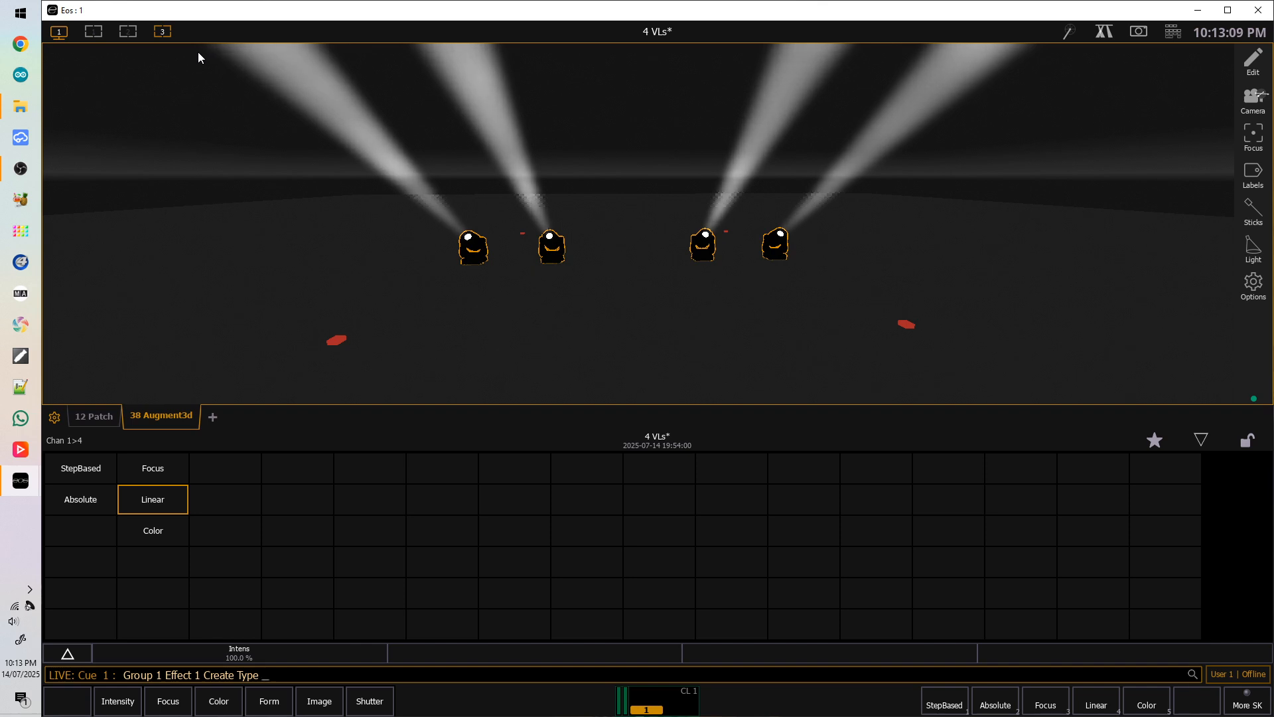
pyautogui.click(80, 499)
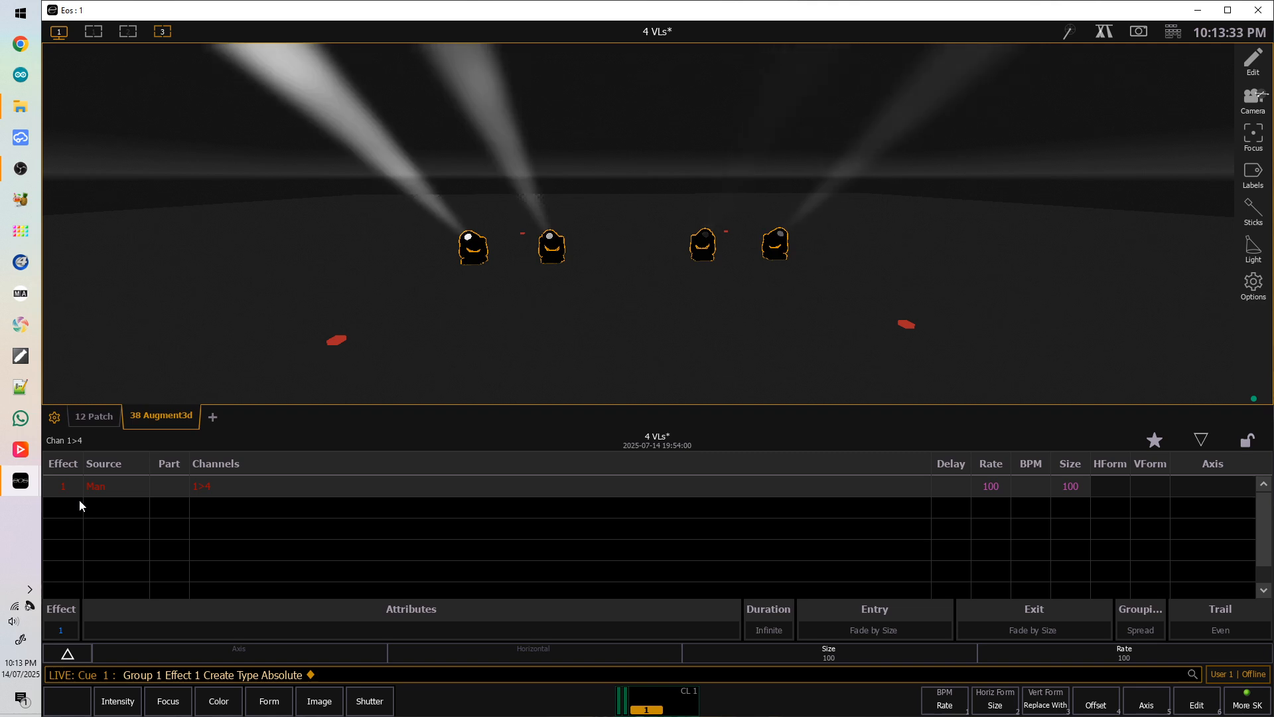
# Examine the new effect 1 in the effects list and its action table, and return to the live Augment3d view.
pyautogui.hotkey('alt', 'Tab')
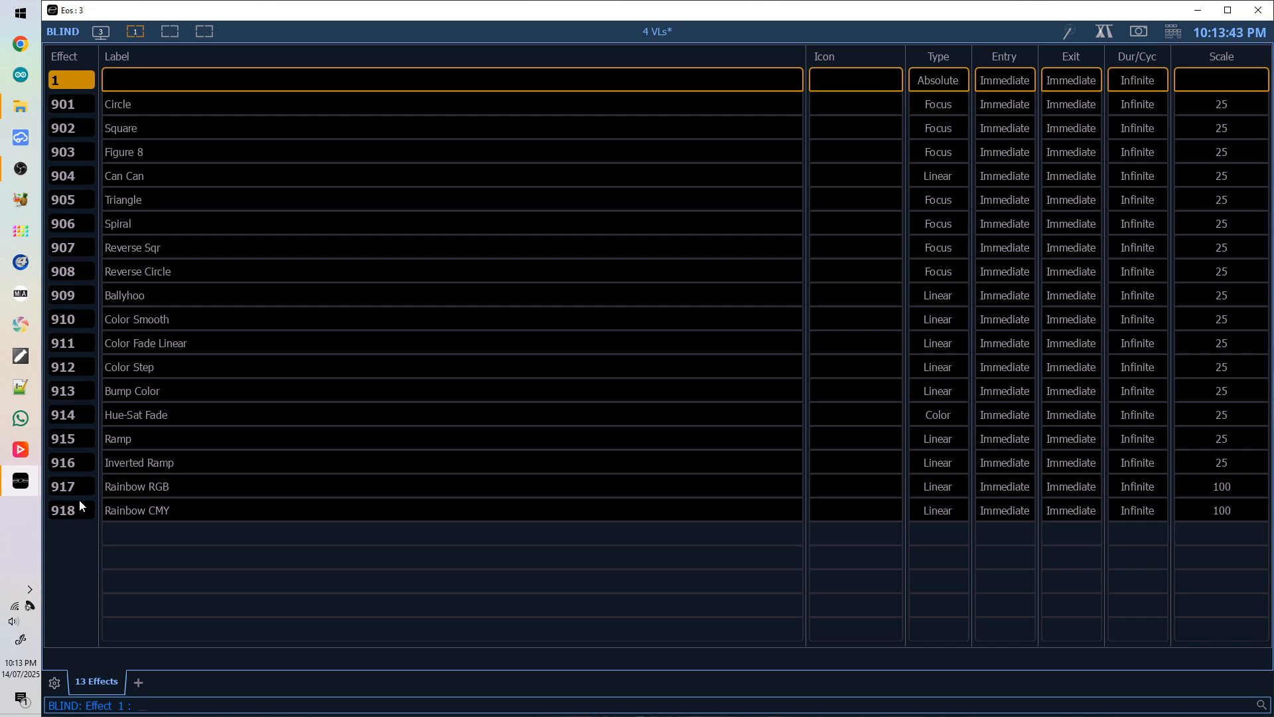
pyautogui.hotkey('alt', 'Tab')
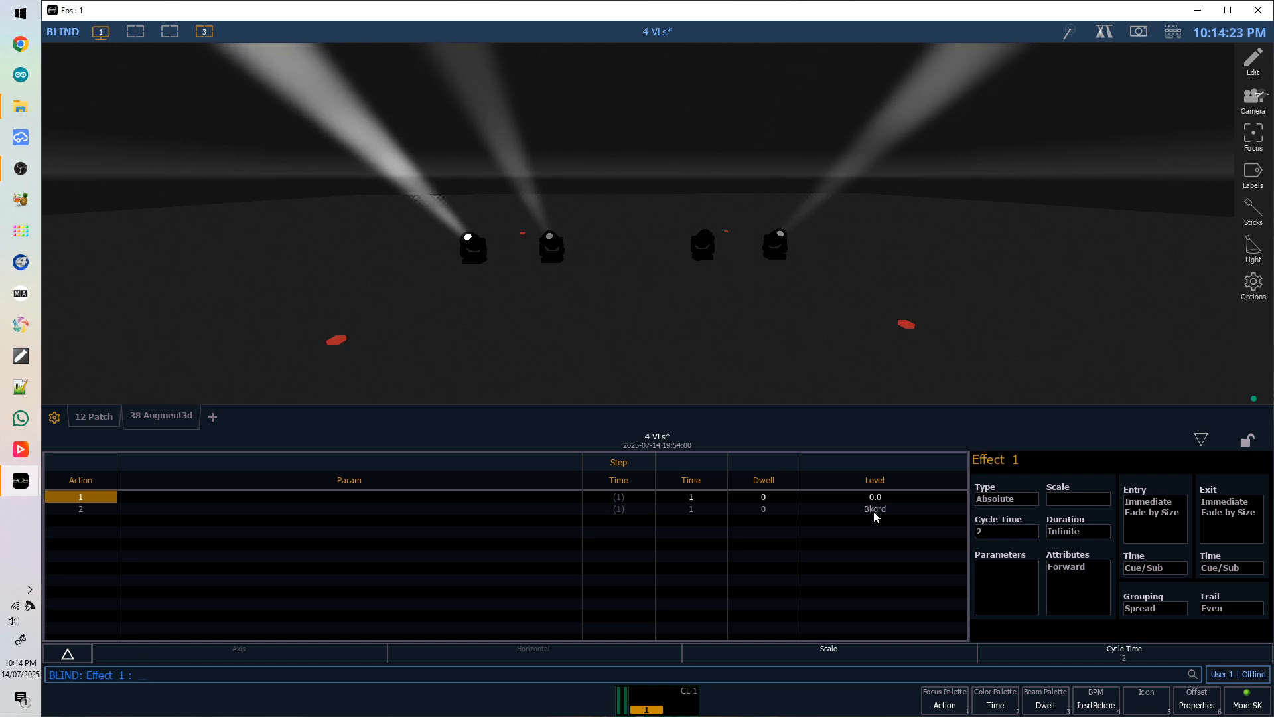
pyautogui.press('l')
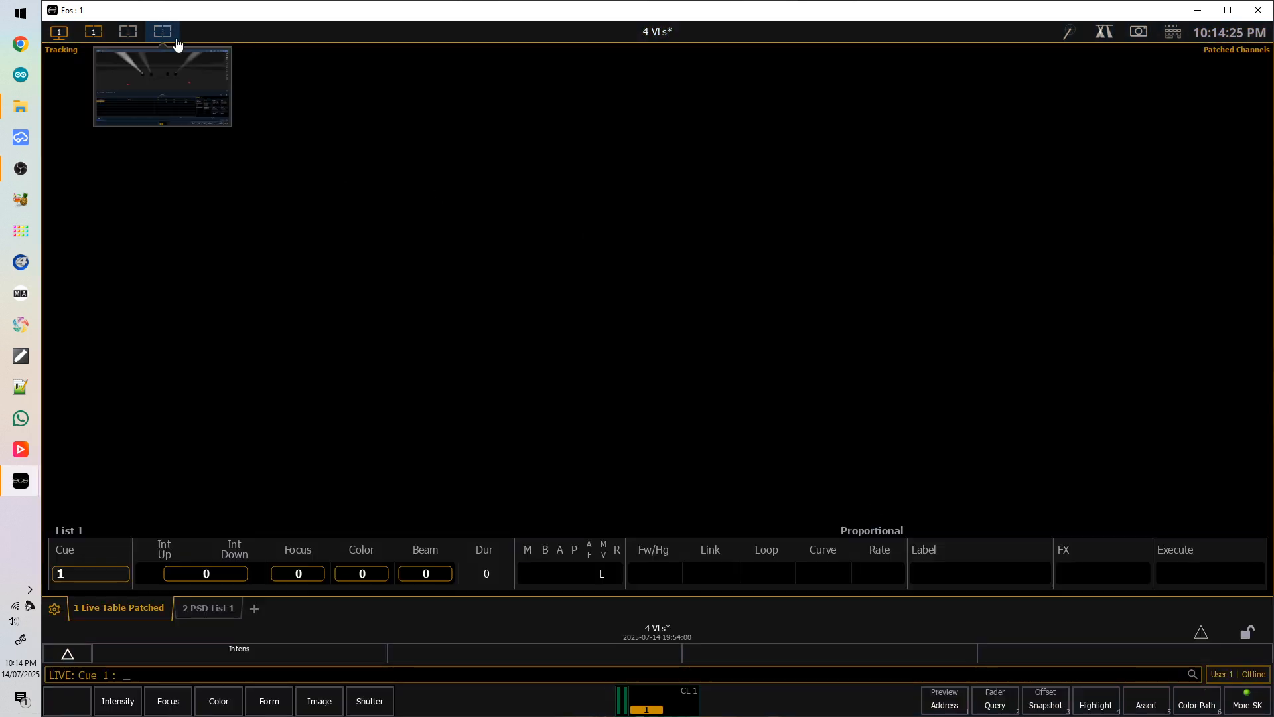
pyautogui.click(163, 32)
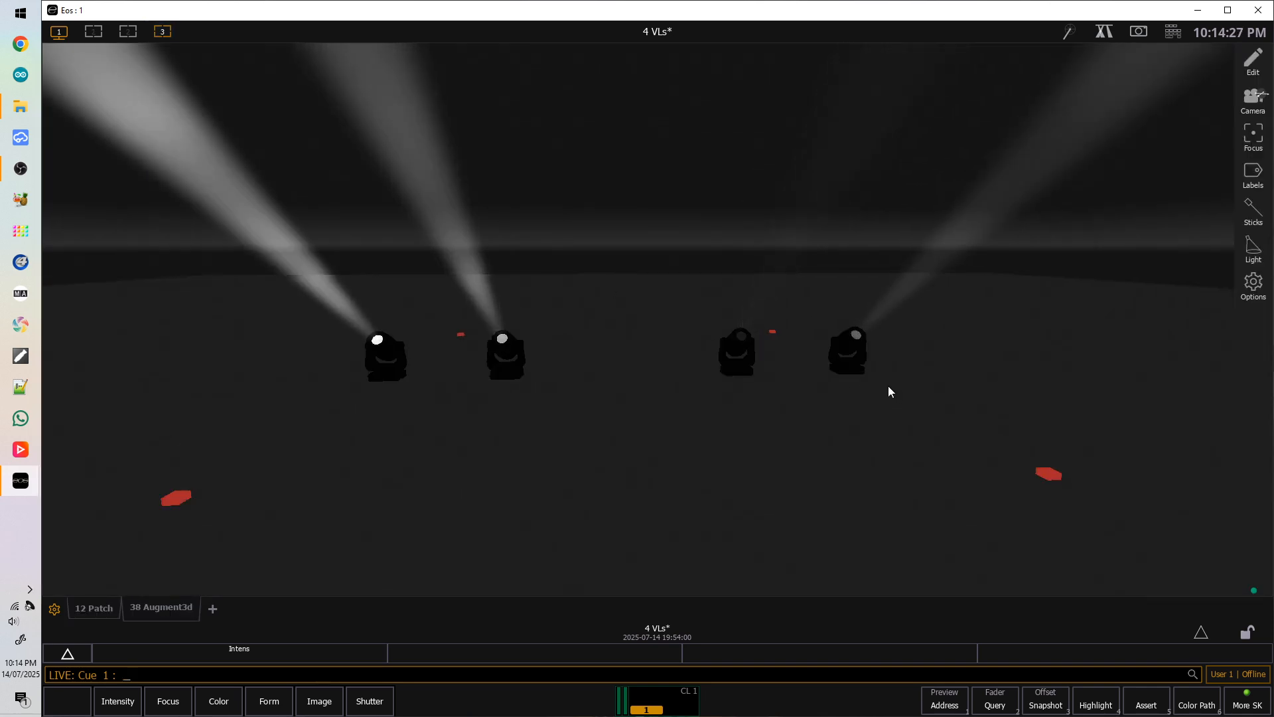
# Record the running effect as cue 2 with a time of 1 second.
pyautogui.press('r')
pyautogui.press('q')
pyautogui.press('2')
pyautogui.press('Return')
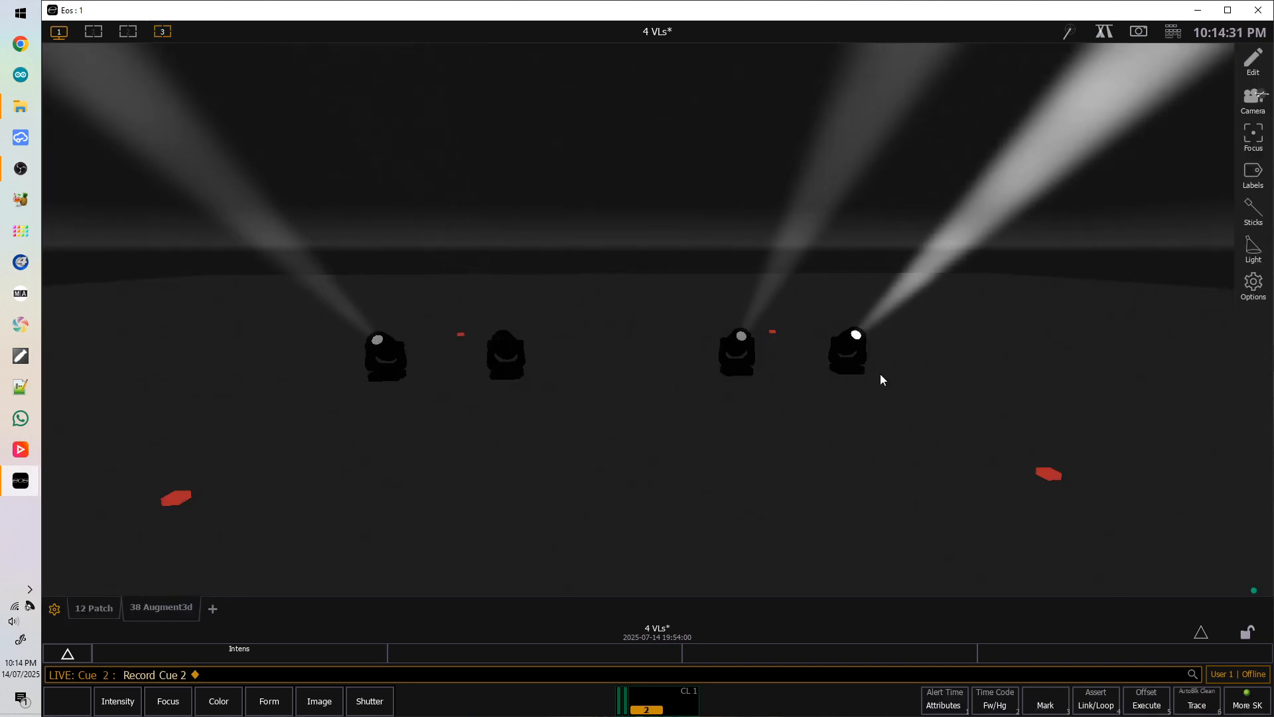
pyautogui.write('t1')
pyautogui.press('Return')
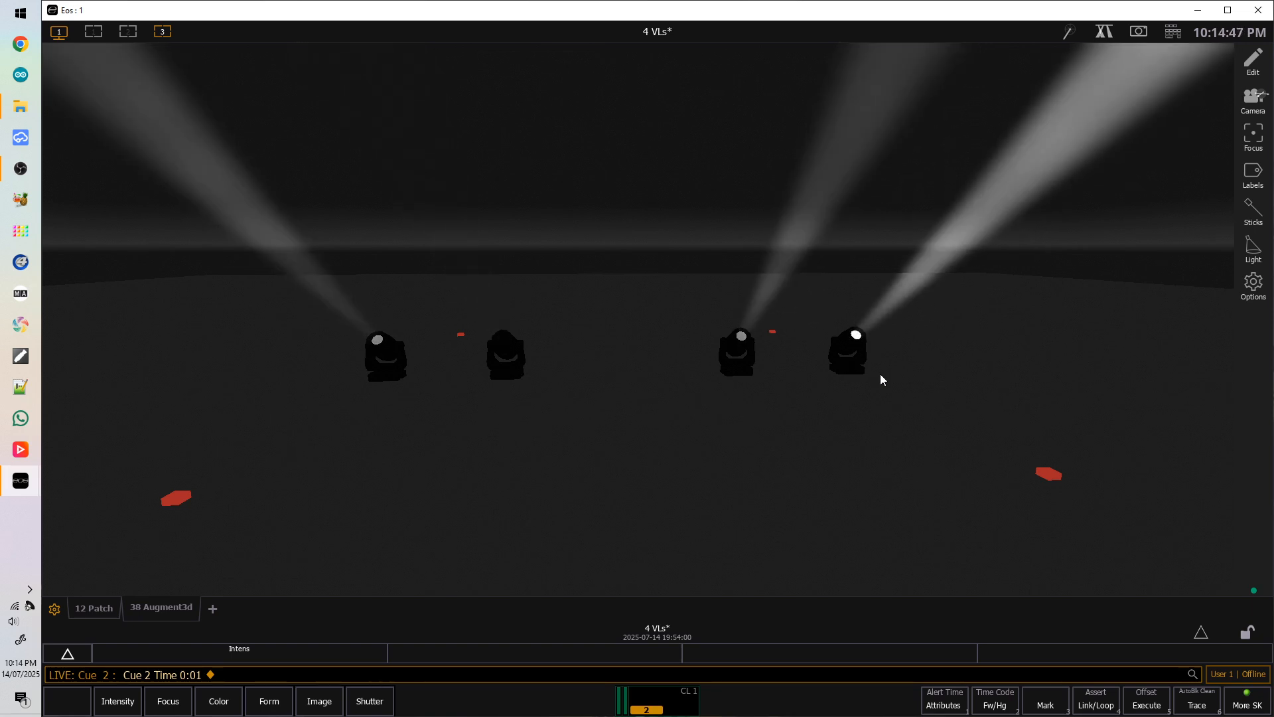
# Open the effects list again and review effect 1's actions and properties in blind.
pyautogui.press('e')
pyautogui.press('e')
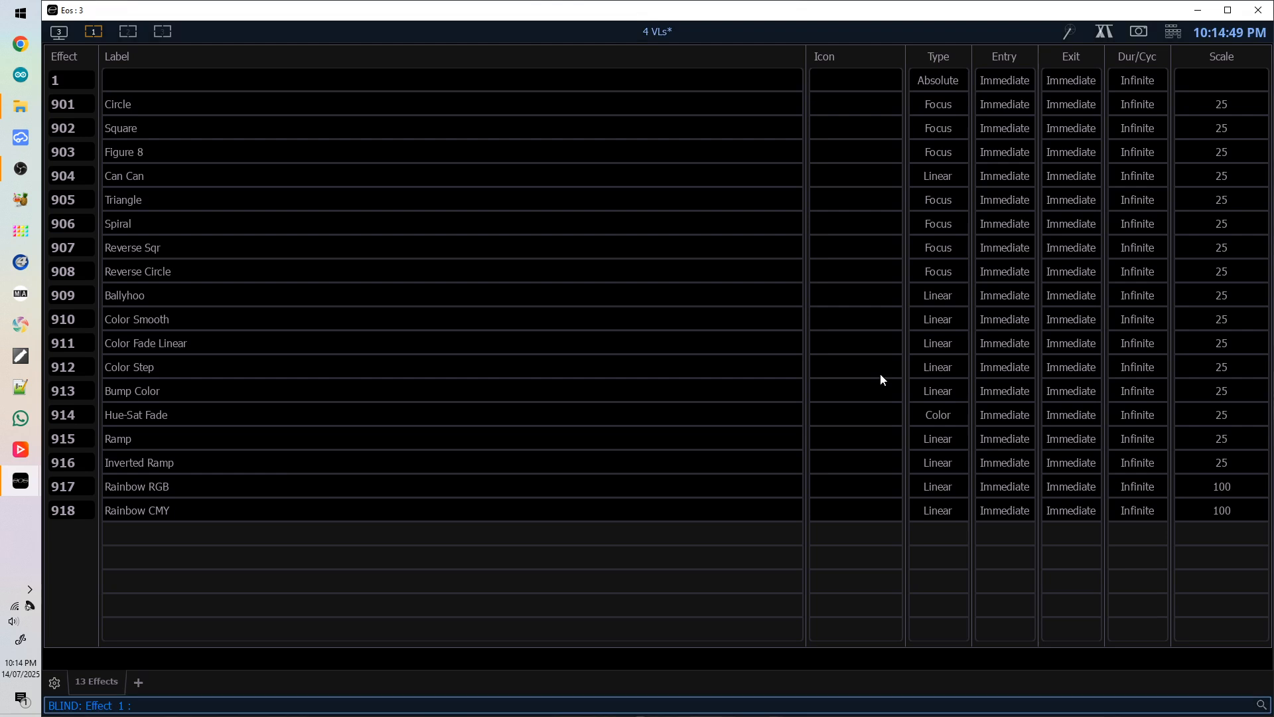
pyautogui.press('e')
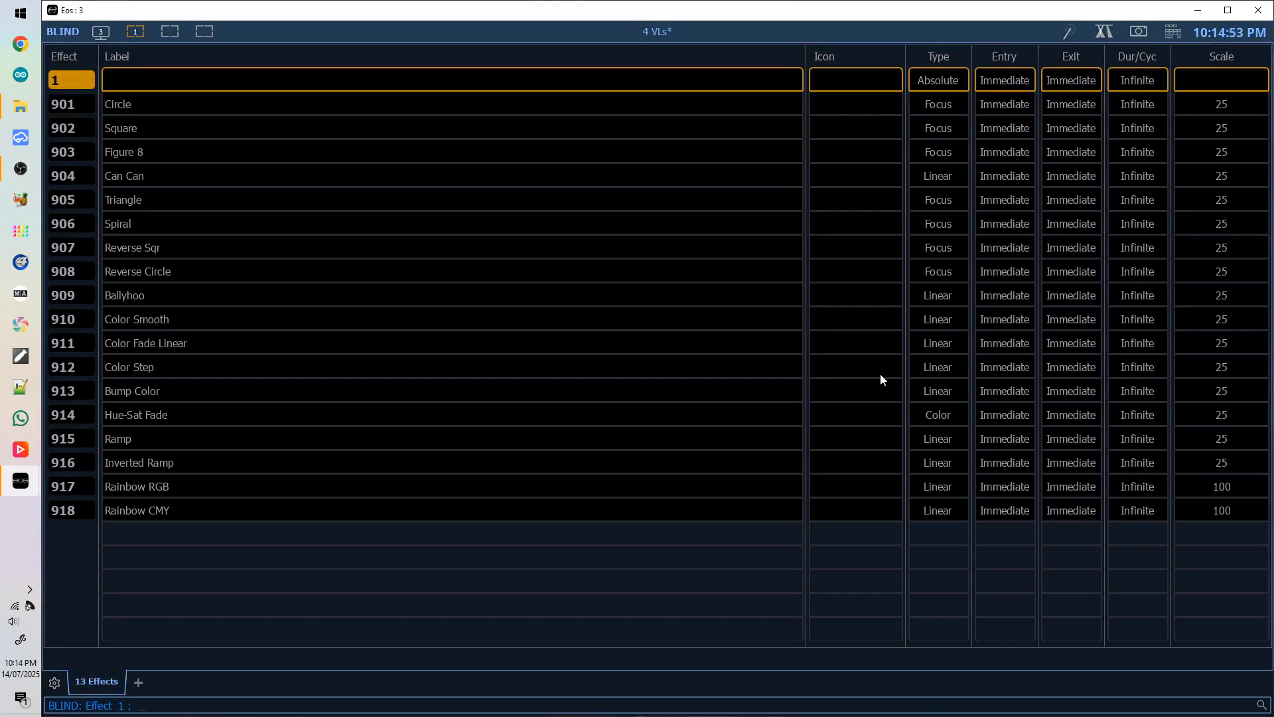
pyautogui.hotkey('alt', 'Tab')
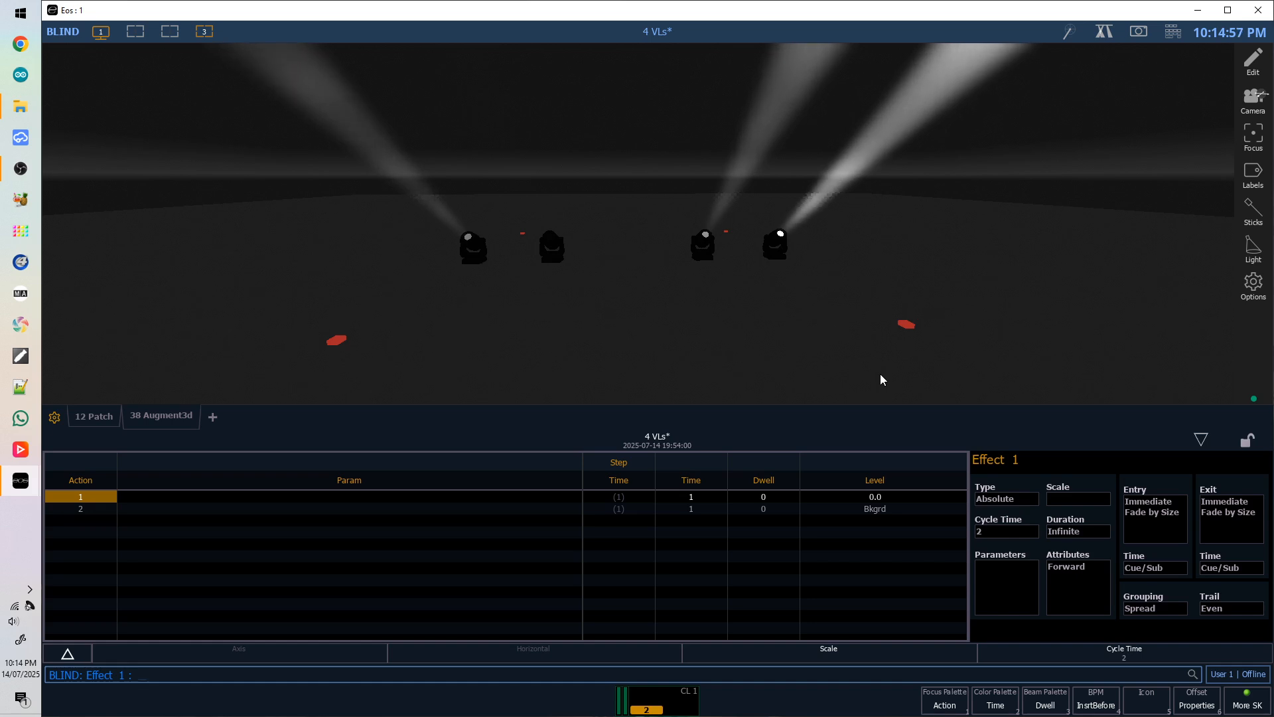
# Copy effect 1 to effect 2 and check the copy's actions and properties.
pyautogui.hotkey('alt', 'Tab')
pyautogui.write('Effect 1')
pyautogui.write('q')
pyautogui.write('2')
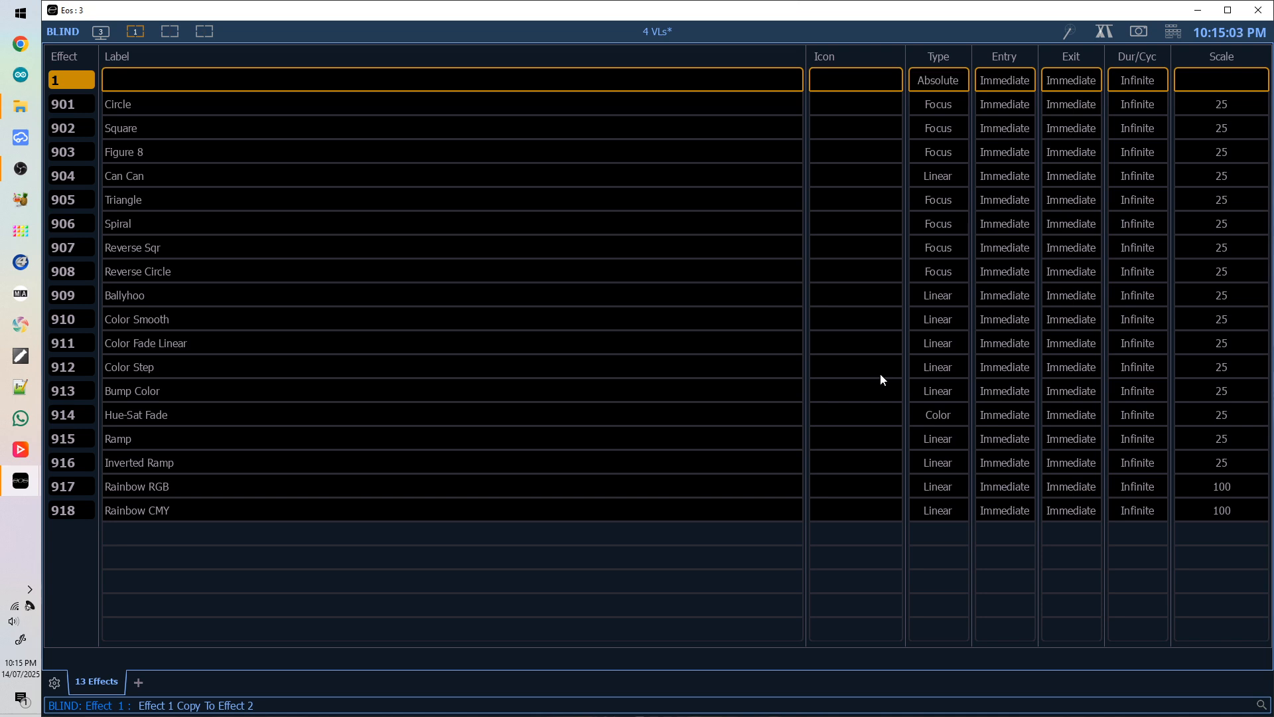
pyautogui.press('Return')
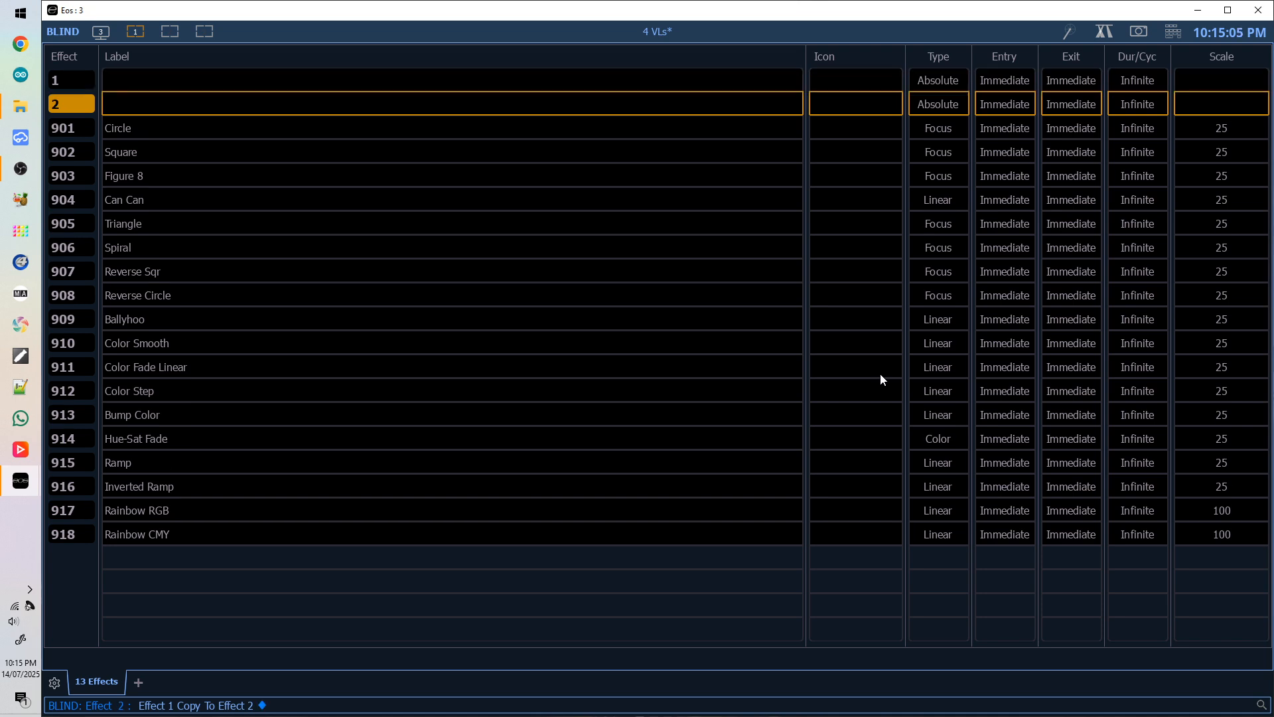
pyautogui.hotkey('alt', 'Tab')
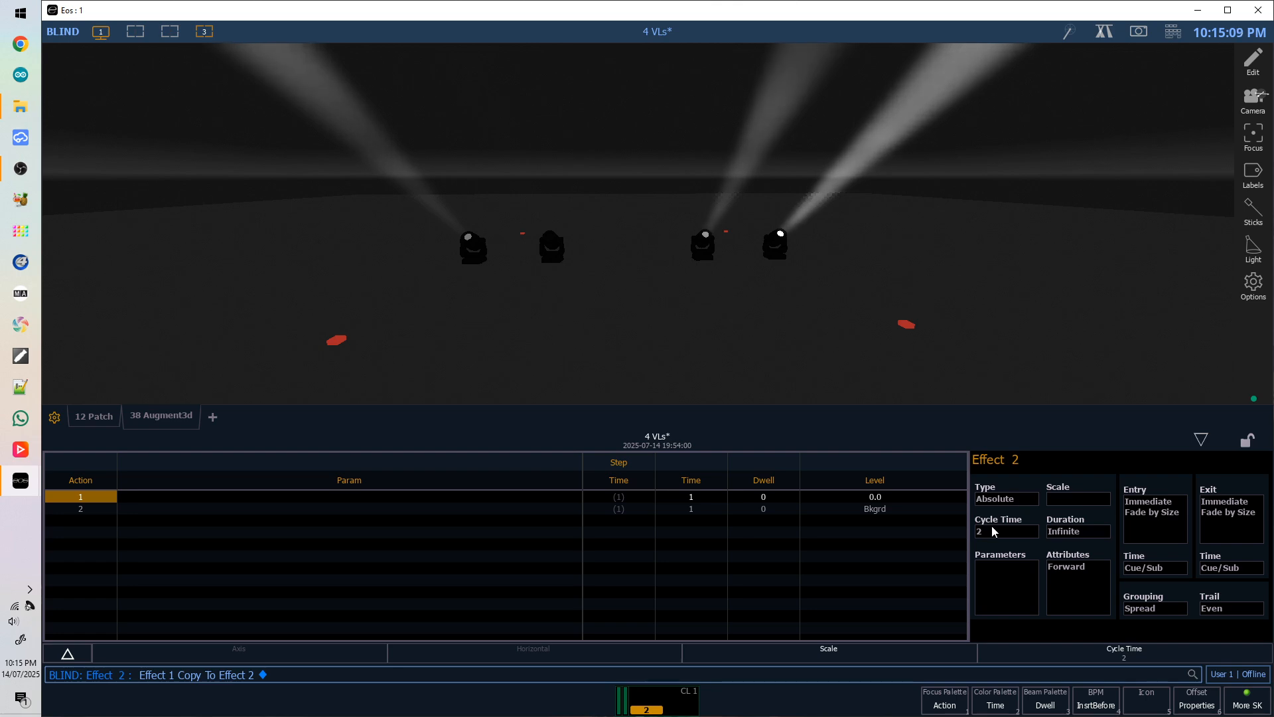
pyautogui.hotkey('alt', 'Tab')
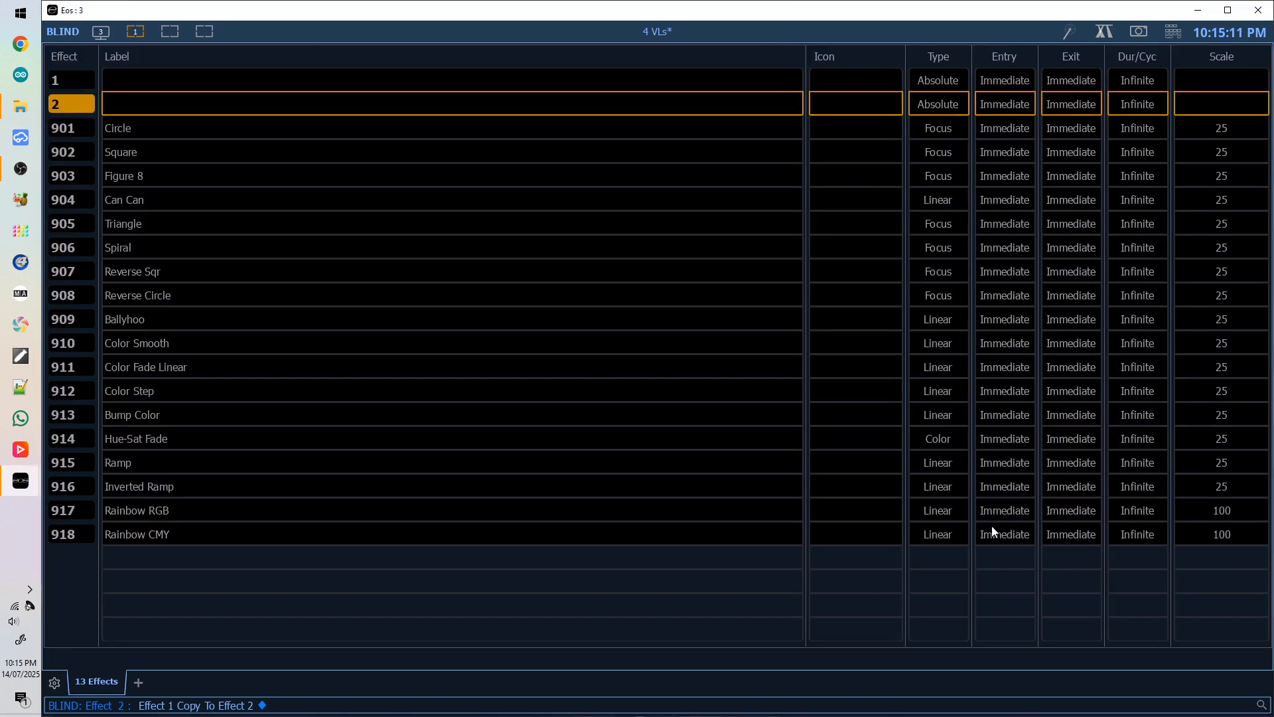
# Delete effect 2 from the effects list and confirm the deletion.
pyautogui.press('Delete')
pyautogui.press('e')
pyautogui.press('2')
pyautogui.press('Return')
pyautogui.press('Return')
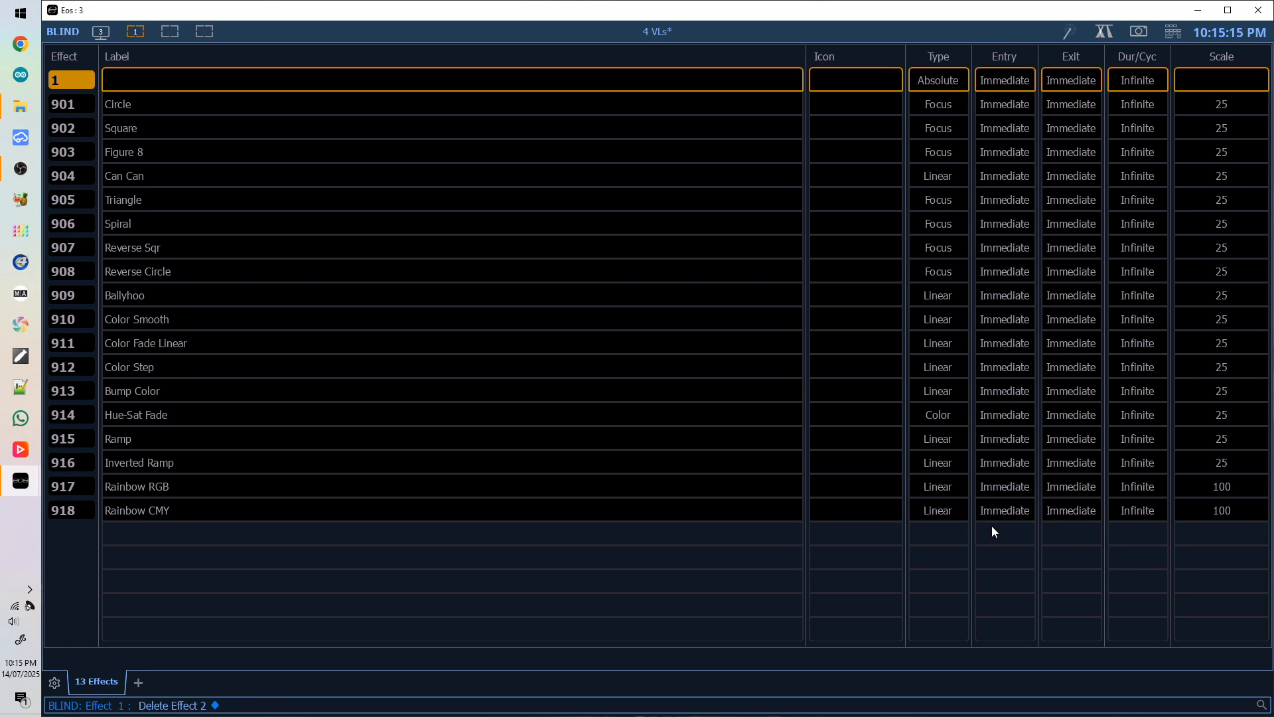
# Copy effect 1 to effect 1.5.
pyautogui.press('1')
pyautogui.hotkey('ctrl', 'c')
pyautogui.press('e')
pyautogui.press('1')
pyautogui.press('.')
pyautogui.press('5')
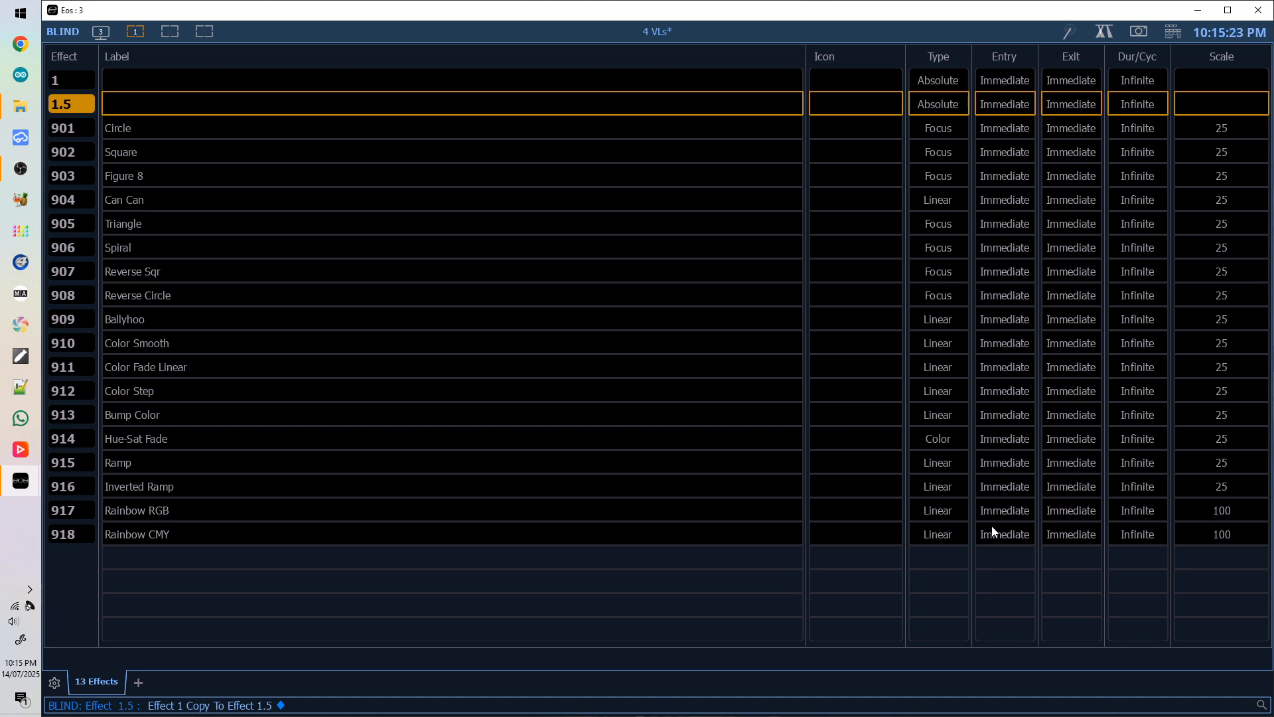
# Delete effect 1.5 from the effects list and confirm the deletion.
pyautogui.press('BackSpace')
pyautogui.press('Delete')
pyautogui.write('1')
pyautogui.press('Return')
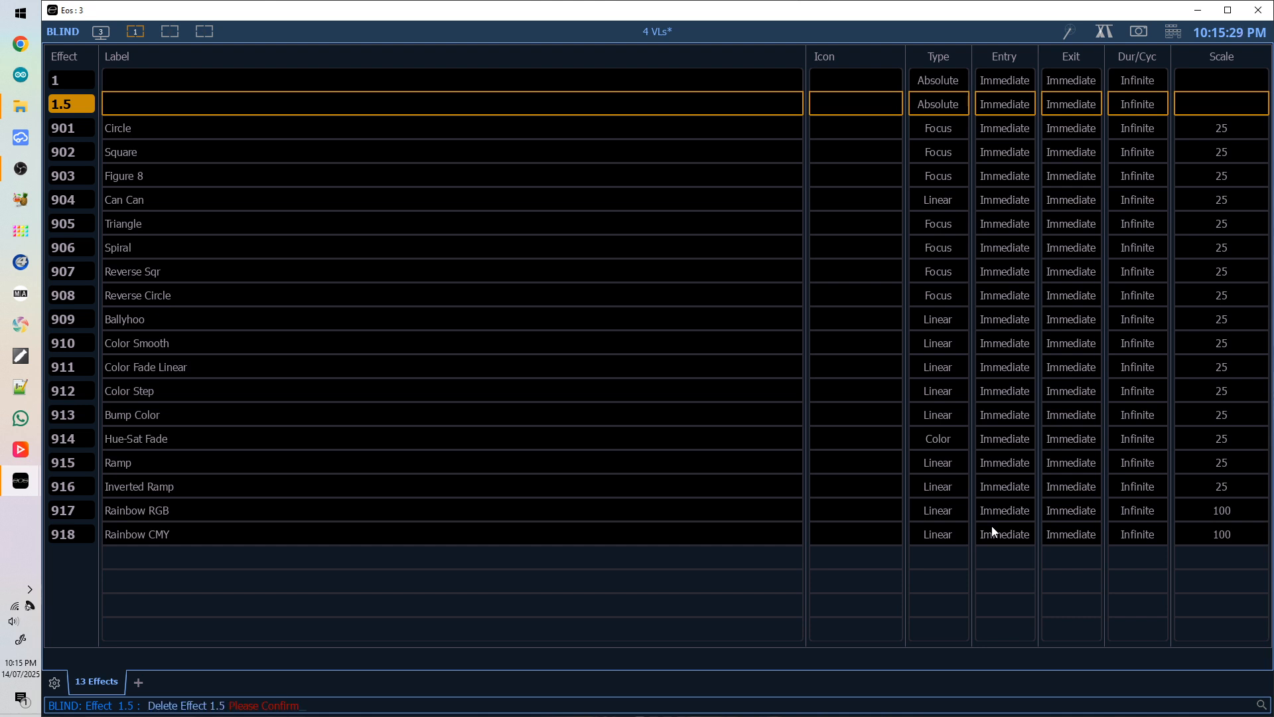
pyautogui.press('Return')
pyautogui.press('BackSpace')
# Return to the live Augment3d view and set the rate of running effect 1 to 500.
pyautogui.press('F1')
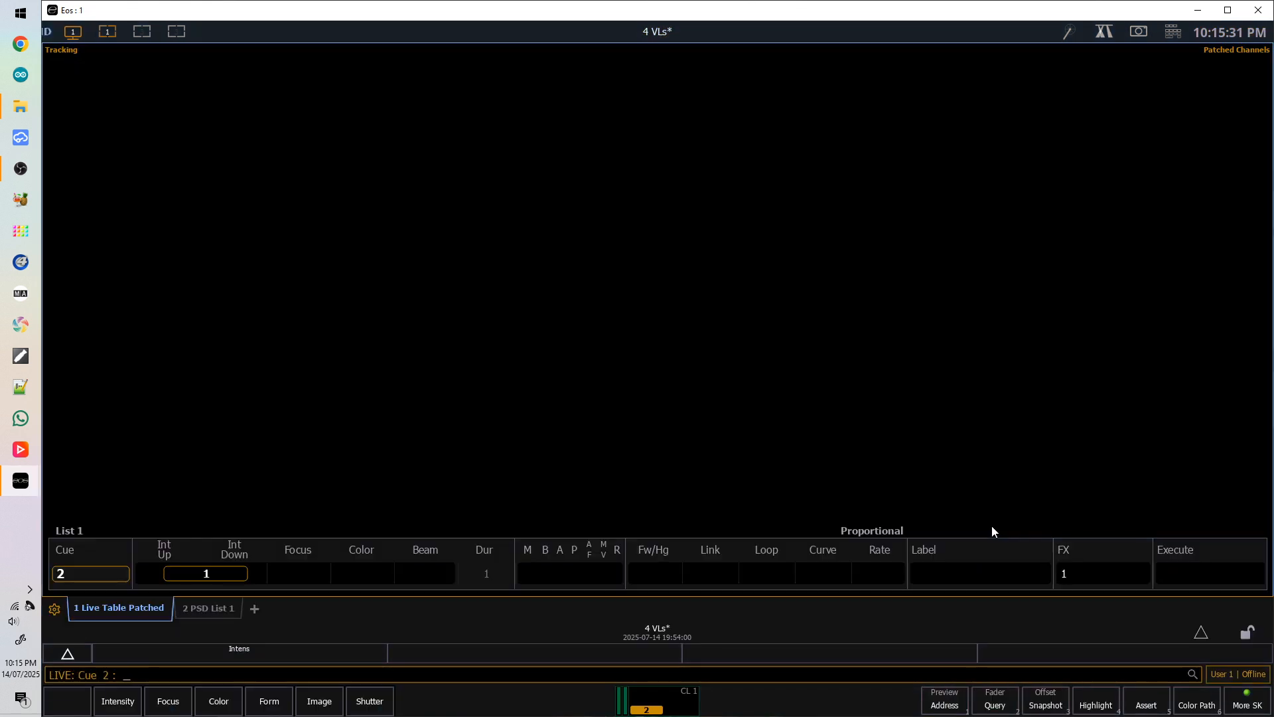
pyautogui.click(160, 36)
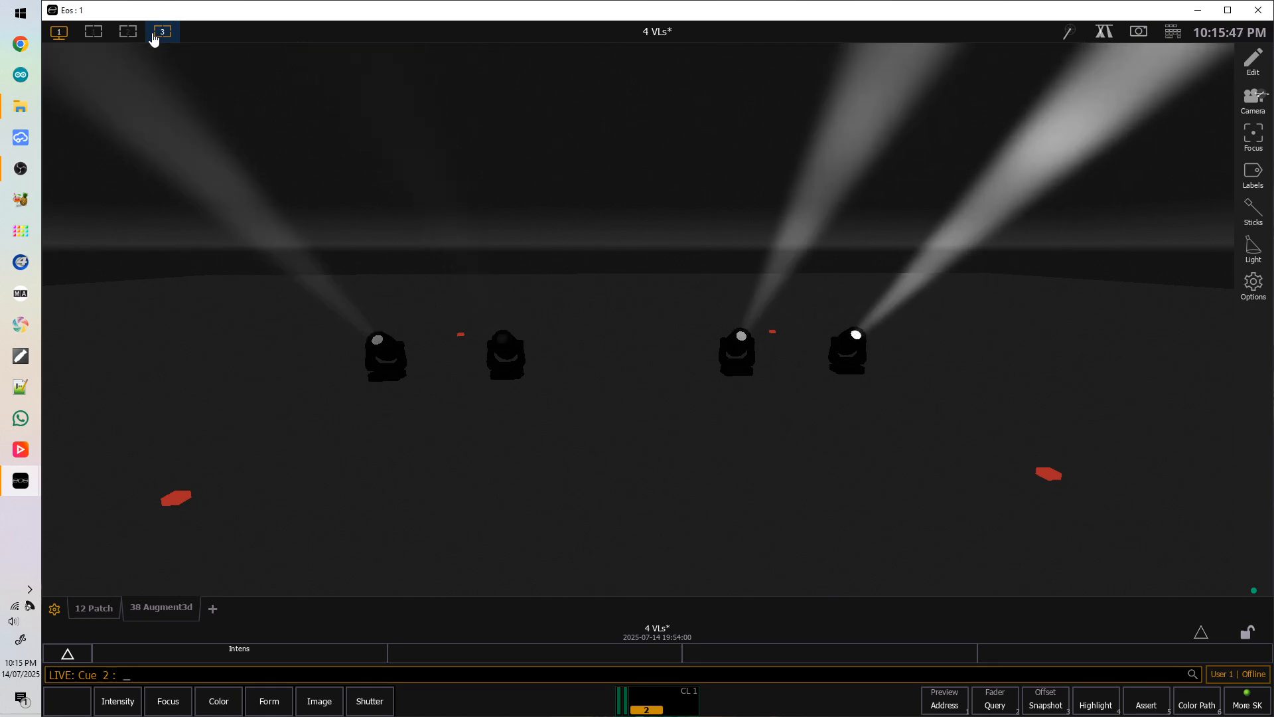
pyautogui.write('ect 12')
pyautogui.press('BackSpace')
pyautogui.press('Return')
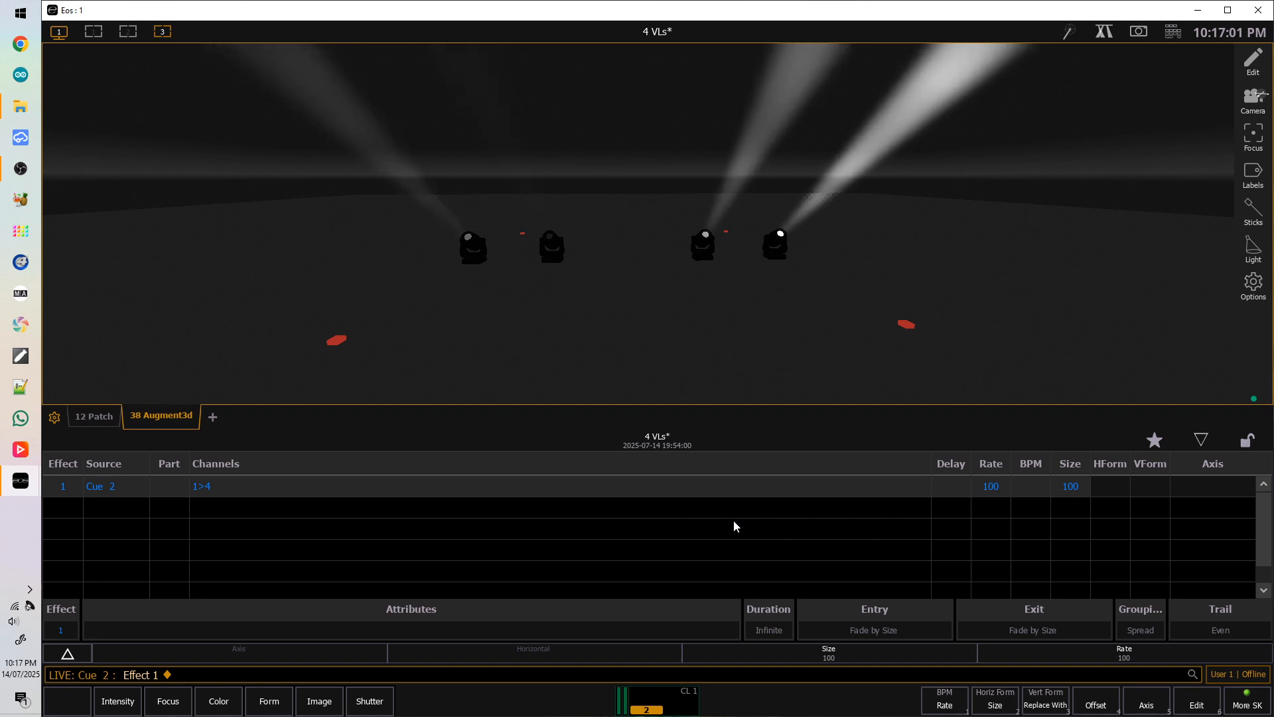
pyautogui.click(948, 705)
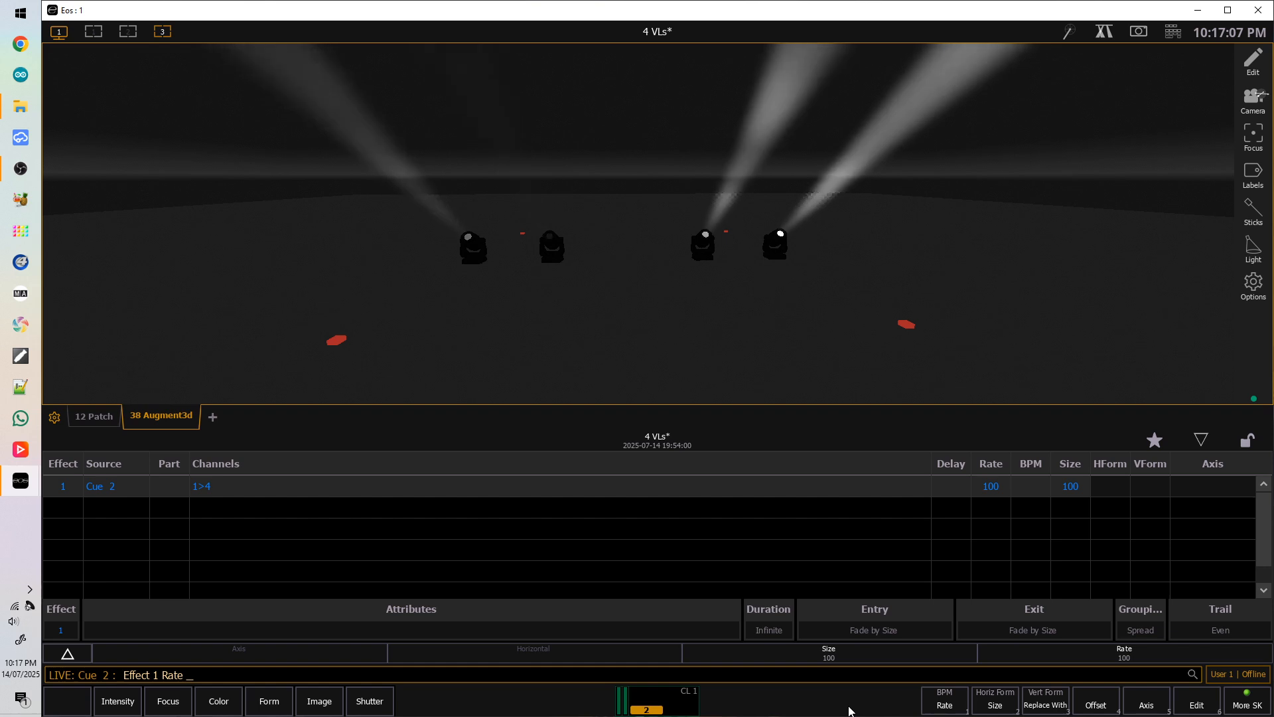
pyautogui.write('500')
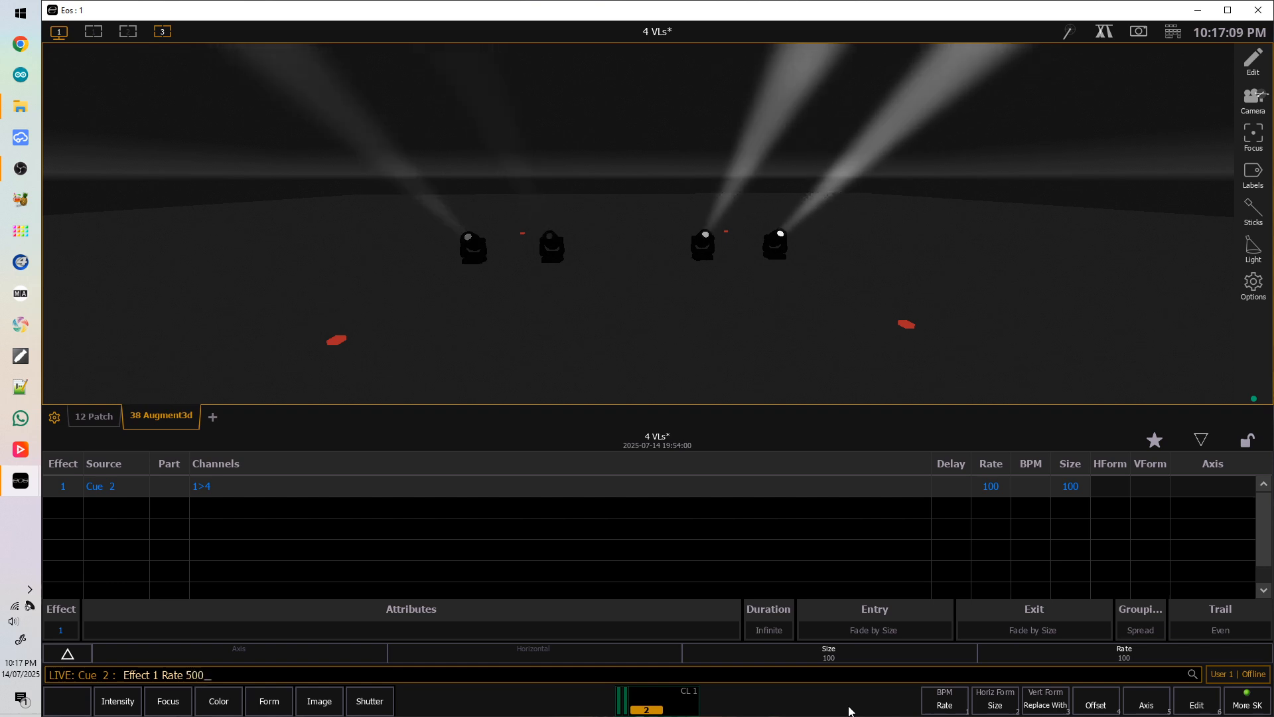
pyautogui.press('Return')
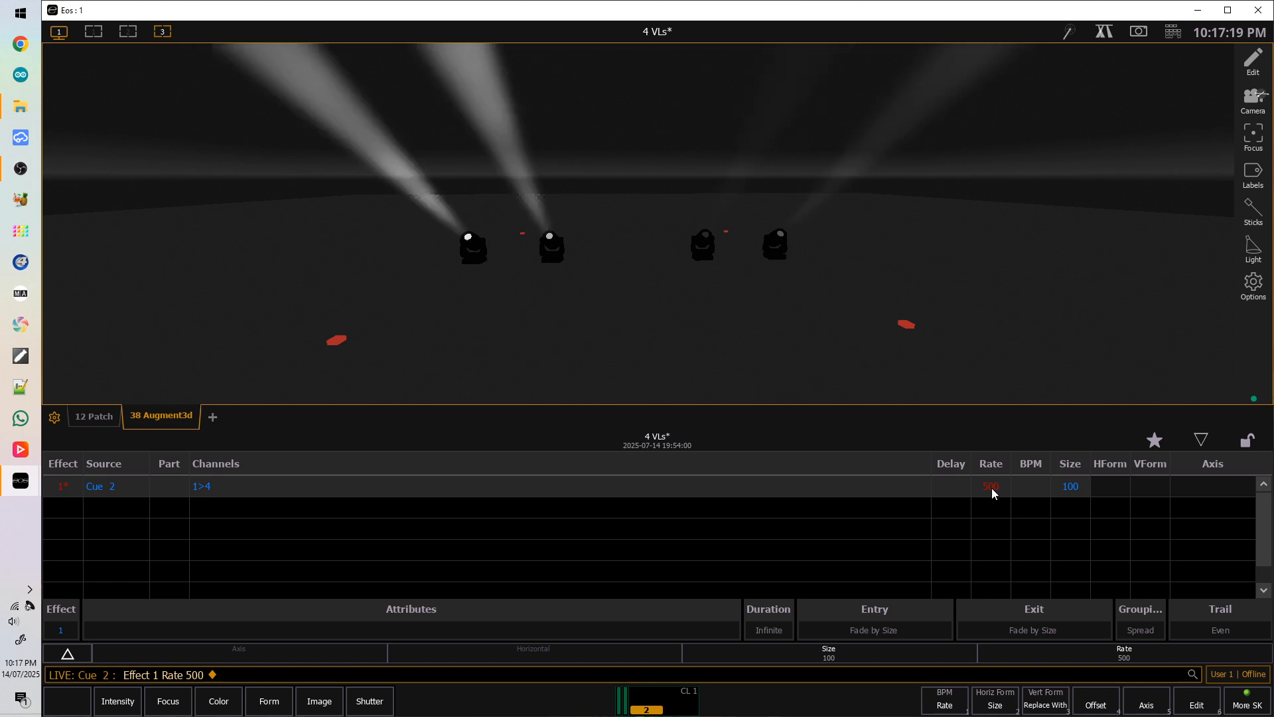
# Record the faster effect as cue 3 with a time of 1 second.
pyautogui.write('r')
pyautogui.write('q3')
pyautogui.press('Return')
pyautogui.write('t')
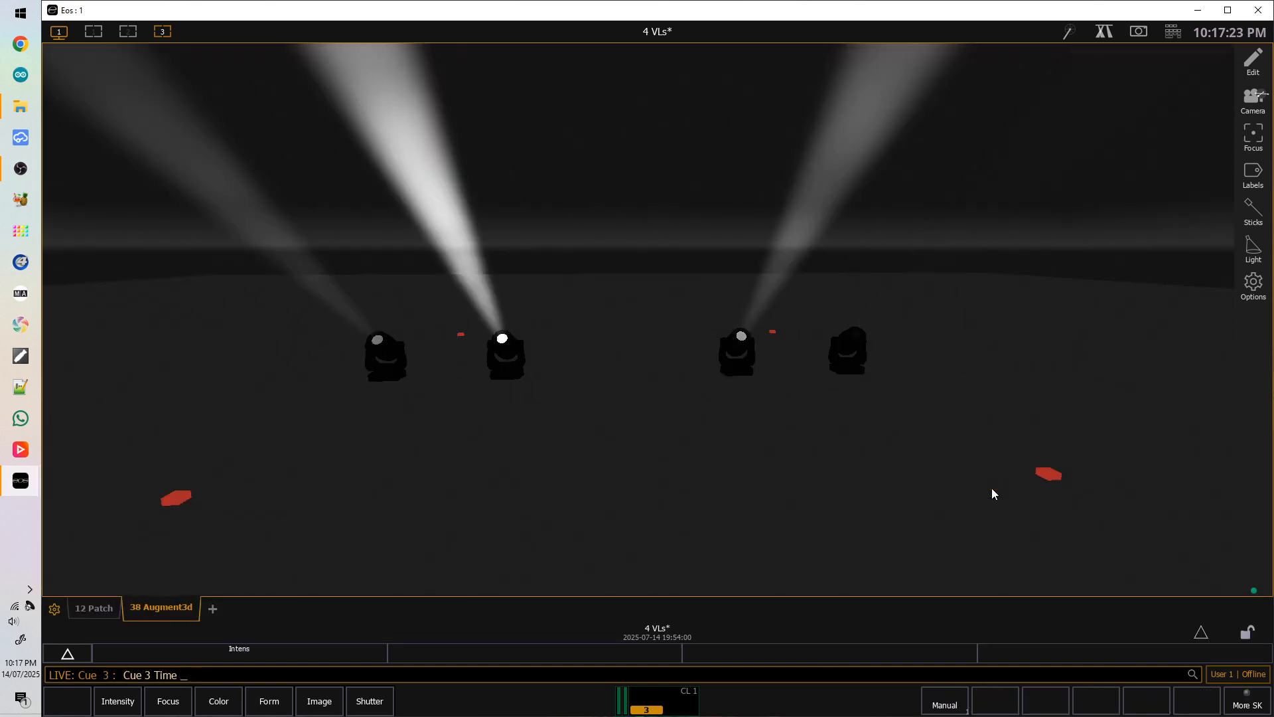
pyautogui.write('1')
pyautogui.press('Return')
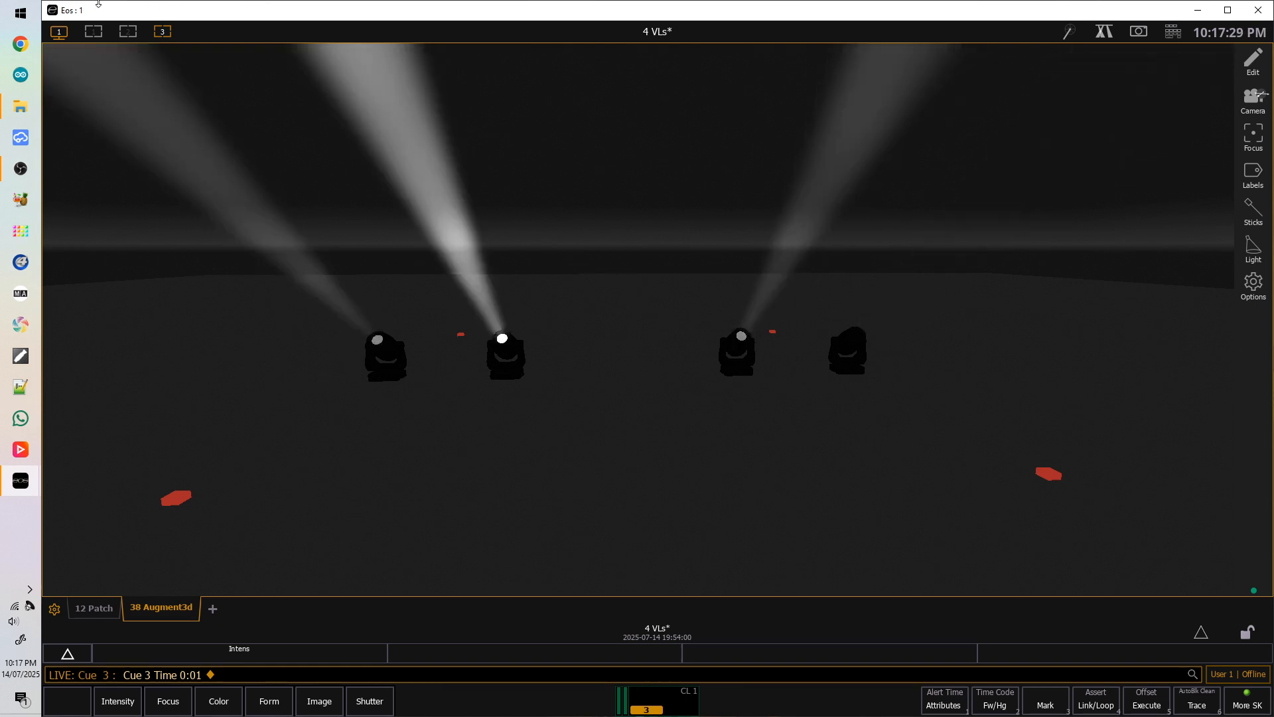
# Compare the effect entries of cues 2 and 3 in the cue list and go back to cue 2.
pyautogui.click(93, 31)
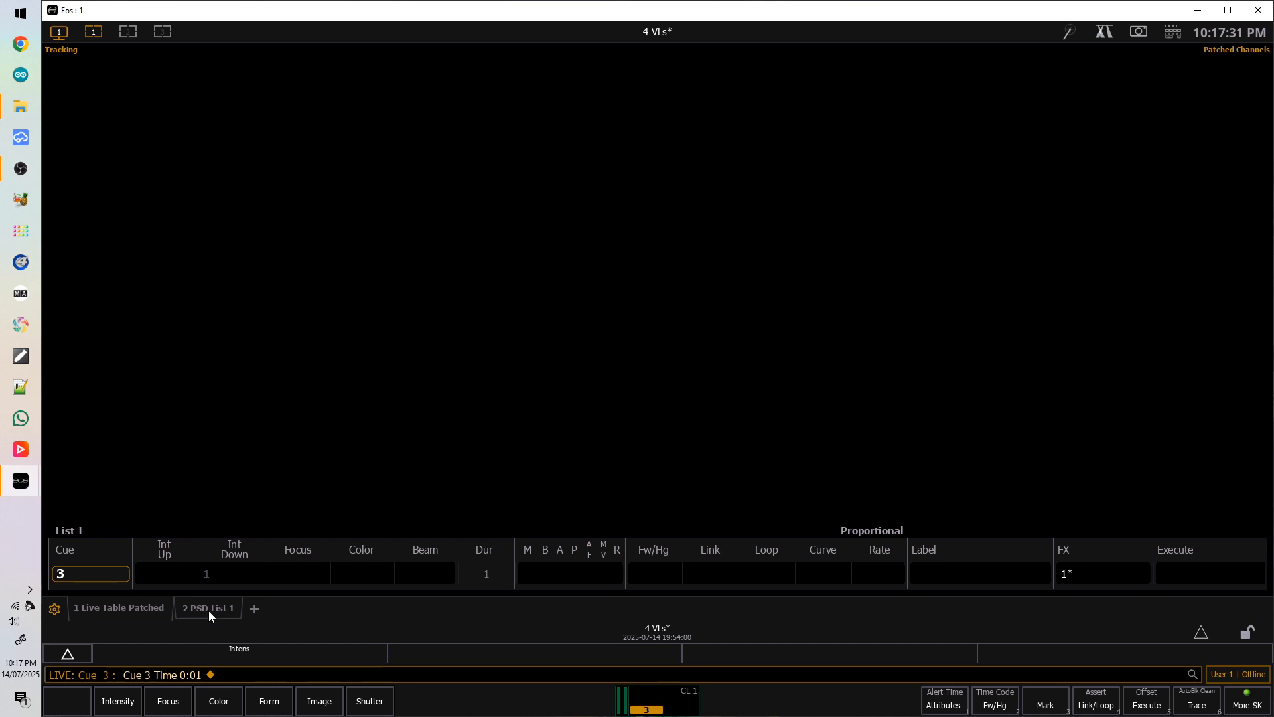
pyautogui.click(208, 609)
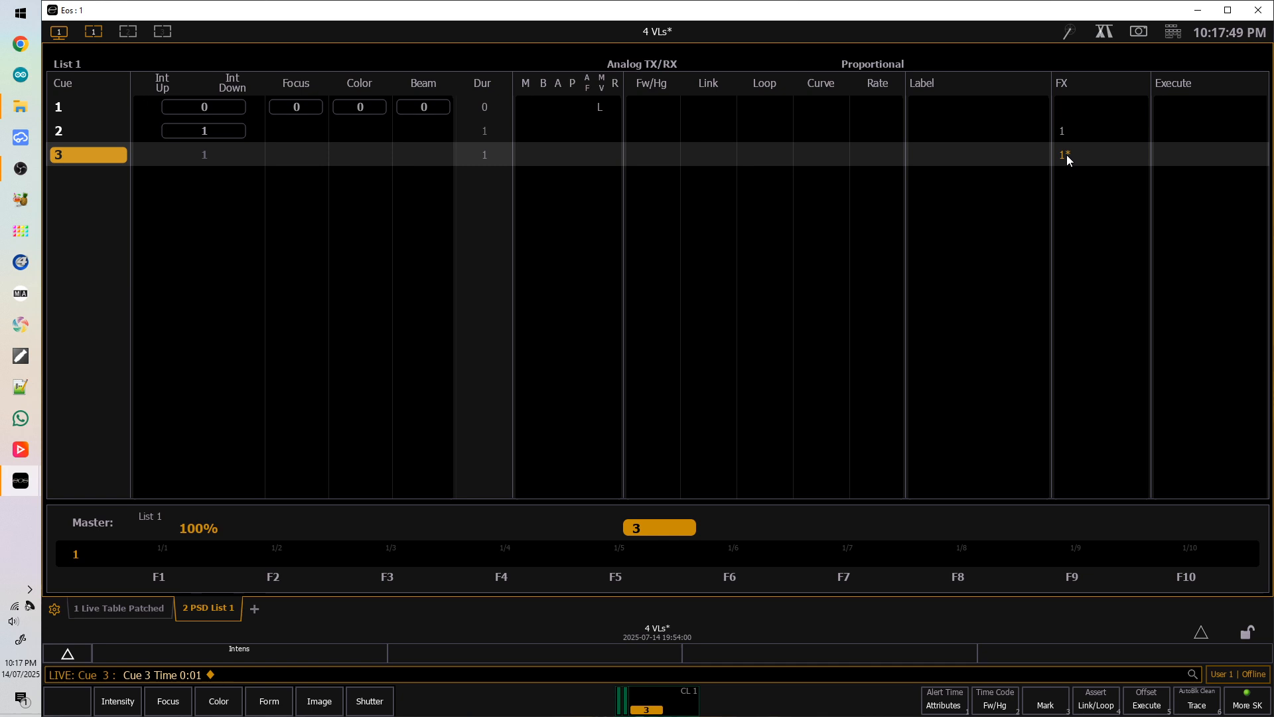
pyautogui.press('F11')
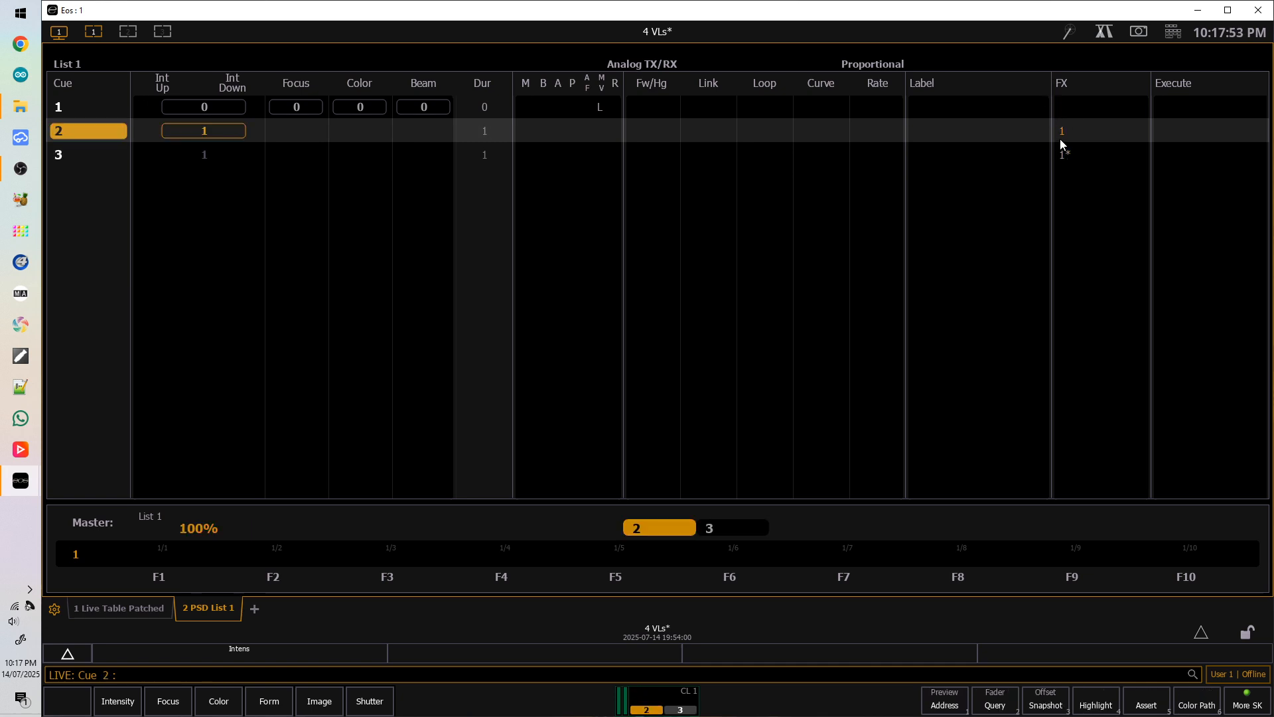
# Play cue 3 in the Augment3d view and check the running status of effect 1.
pyautogui.click(163, 31)
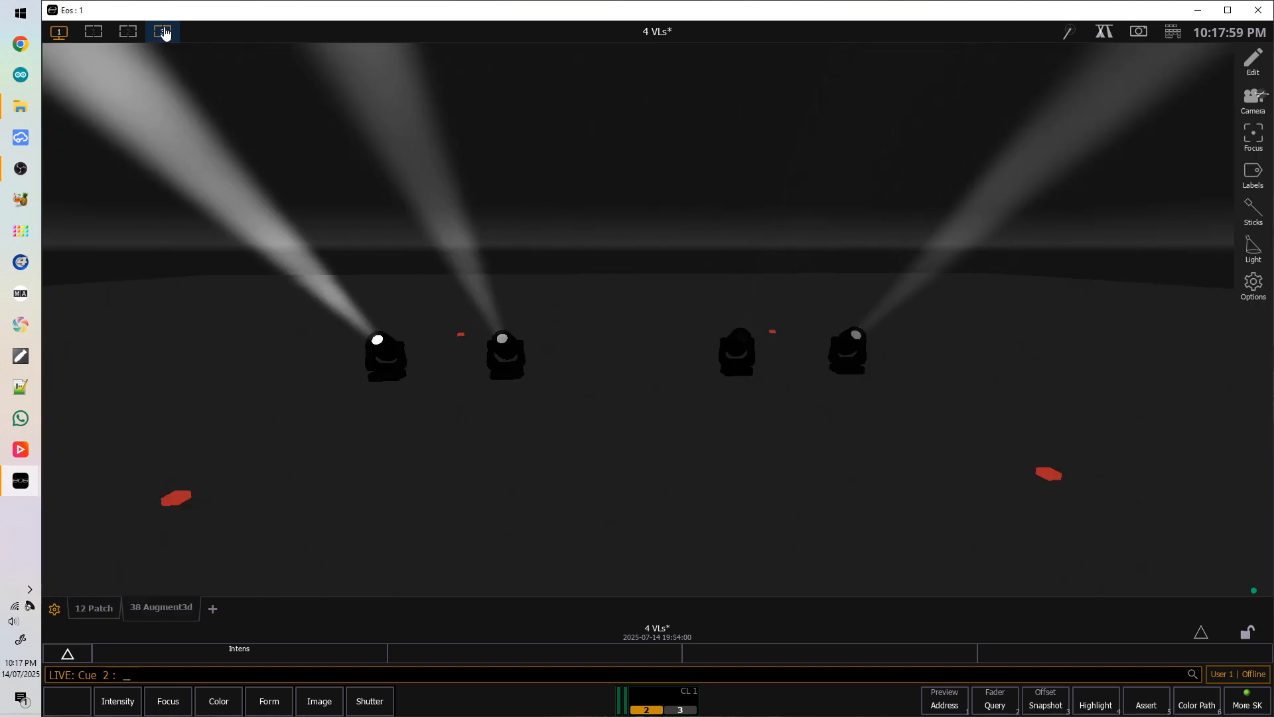
pyautogui.press('F12')
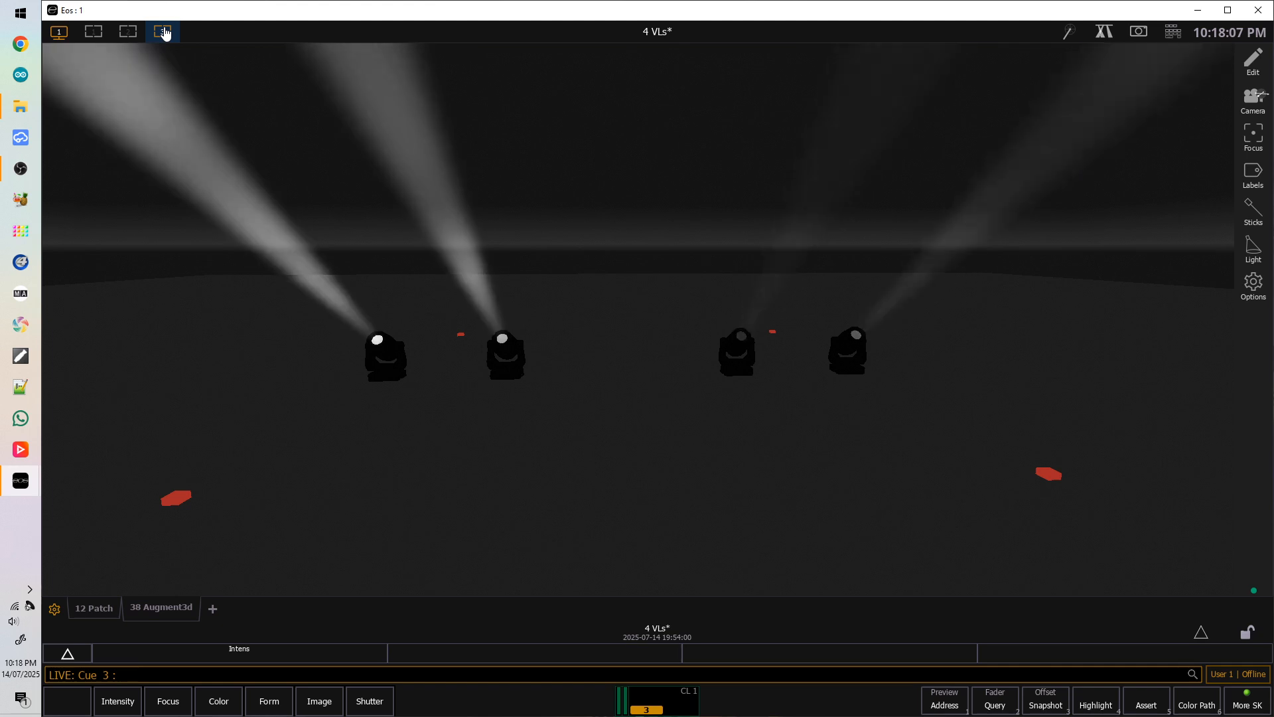
pyautogui.write('ect 1')
pyautogui.press('Return')
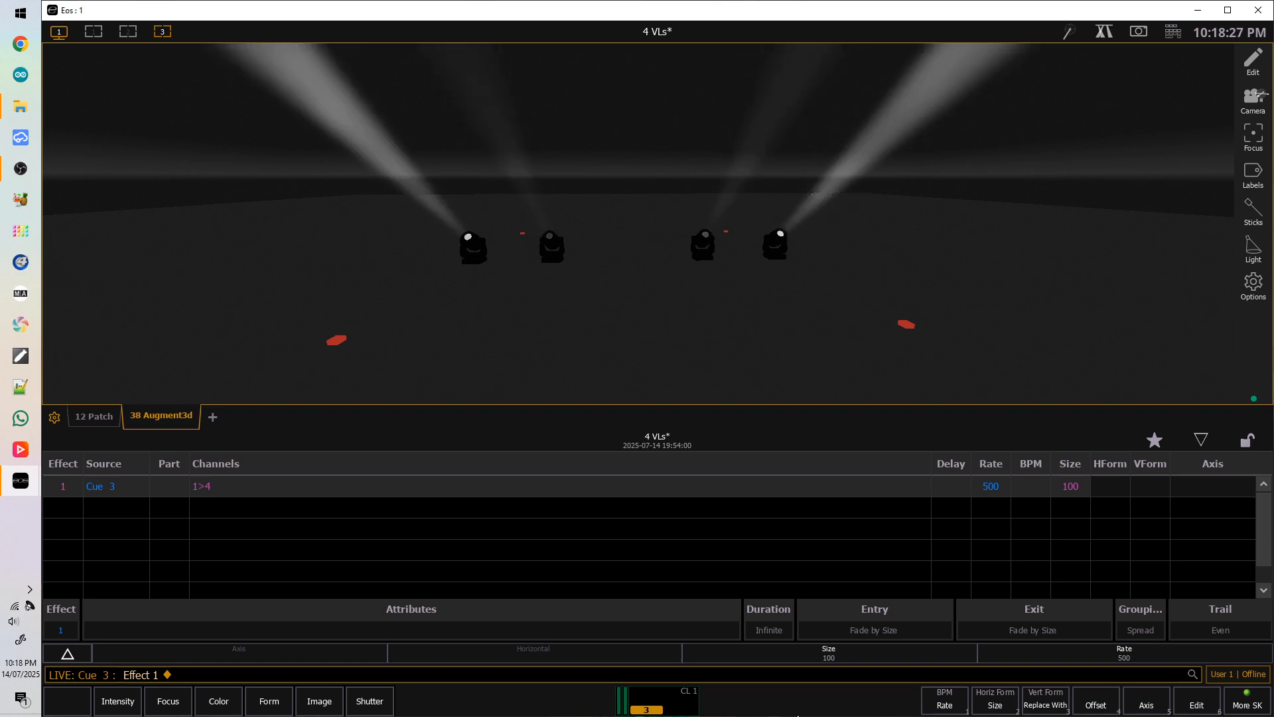
pyautogui.click(1201, 440)
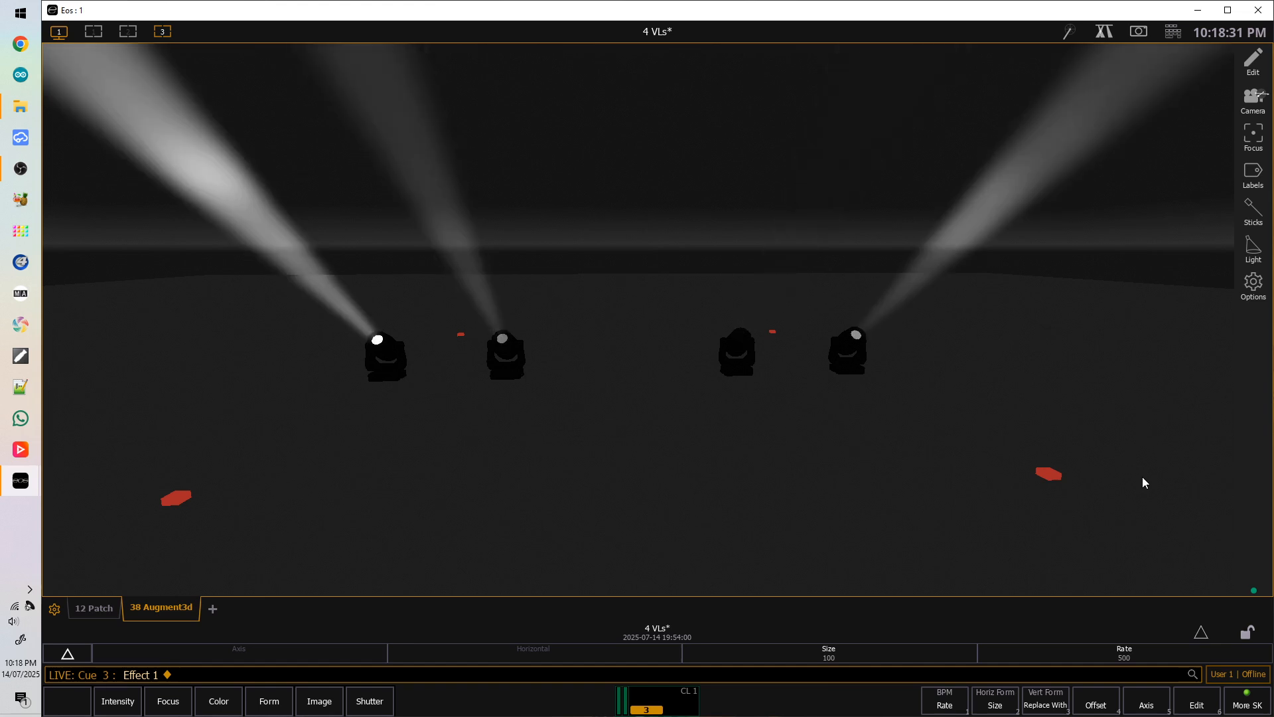
# Stop the effect on group 1 and set the group's color to gel 3/120.
pyautogui.press('BackSpace')
pyautogui.write('g1e')
pyautogui.press('Return')
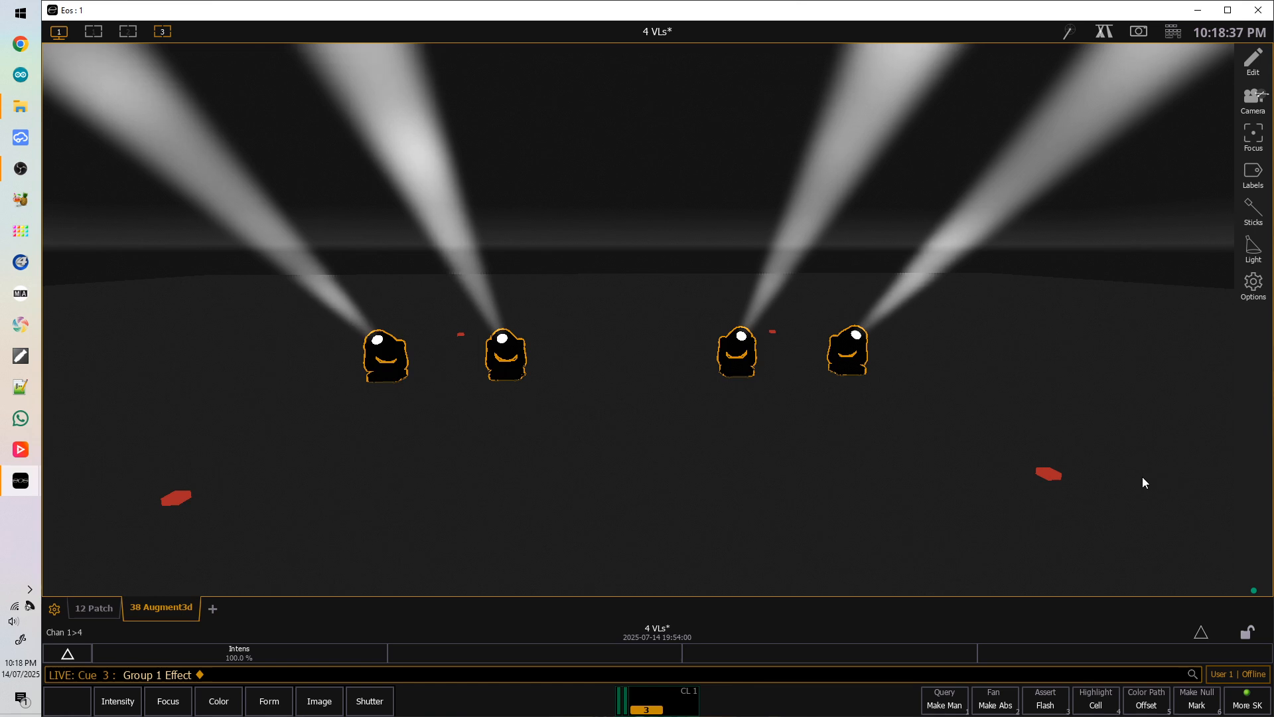
pyautogui.press('a')
pyautogui.write('/120')
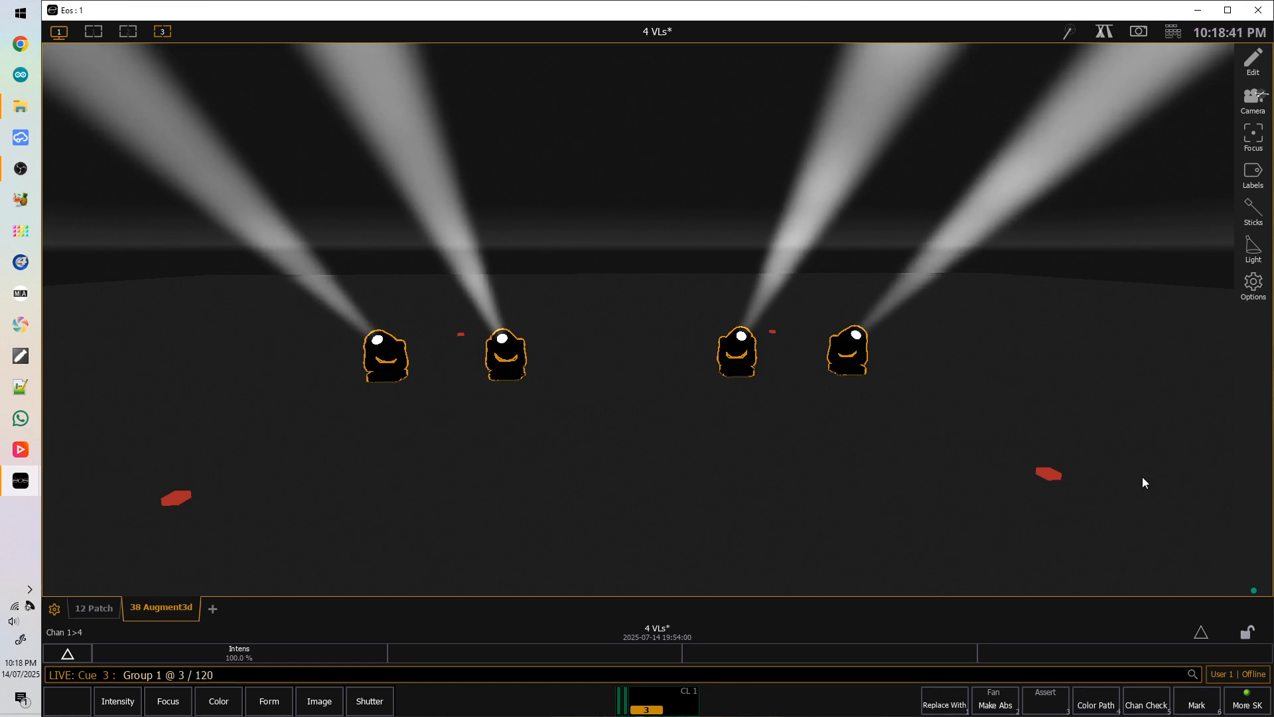
pyautogui.press('Return')
pyautogui.press('BackSpace')
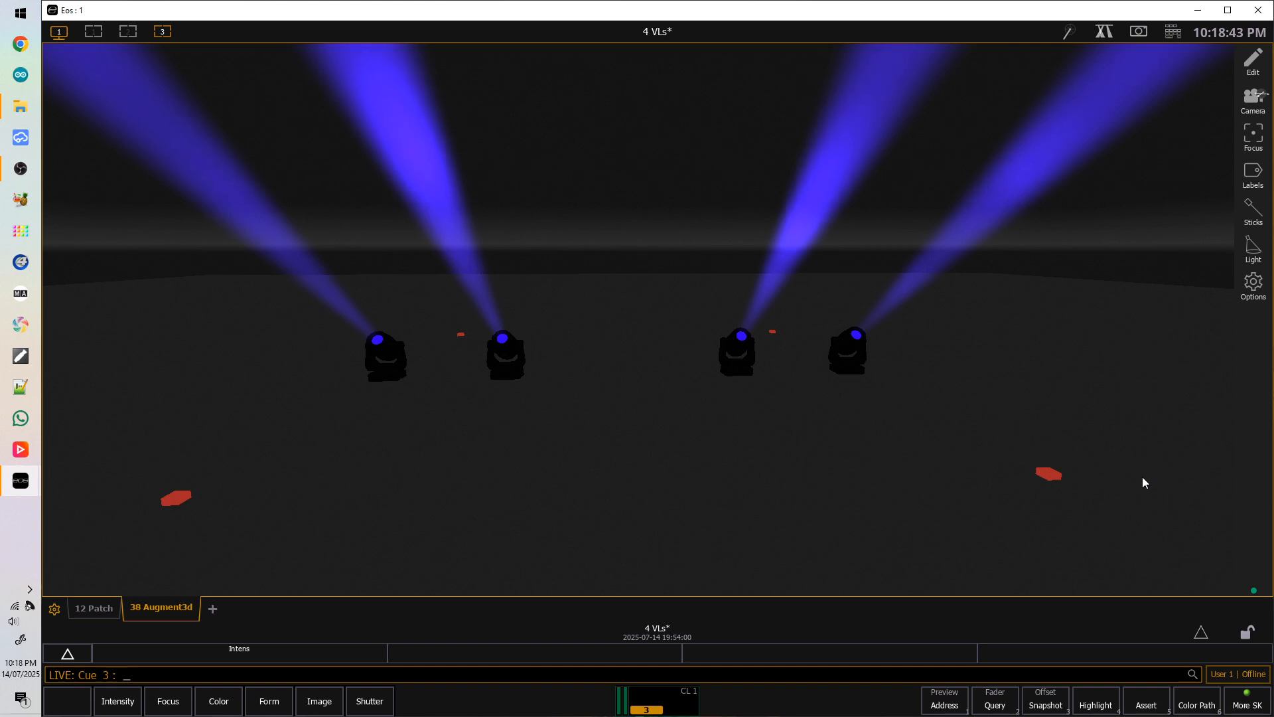
# Record the blue look without the effect as cue 4 with a time of 2 seconds.
pyautogui.write('r4')
pyautogui.press('Return')
pyautogui.write('t2')
pyautogui.press('Return')
pyautogui.press('BackSpace')
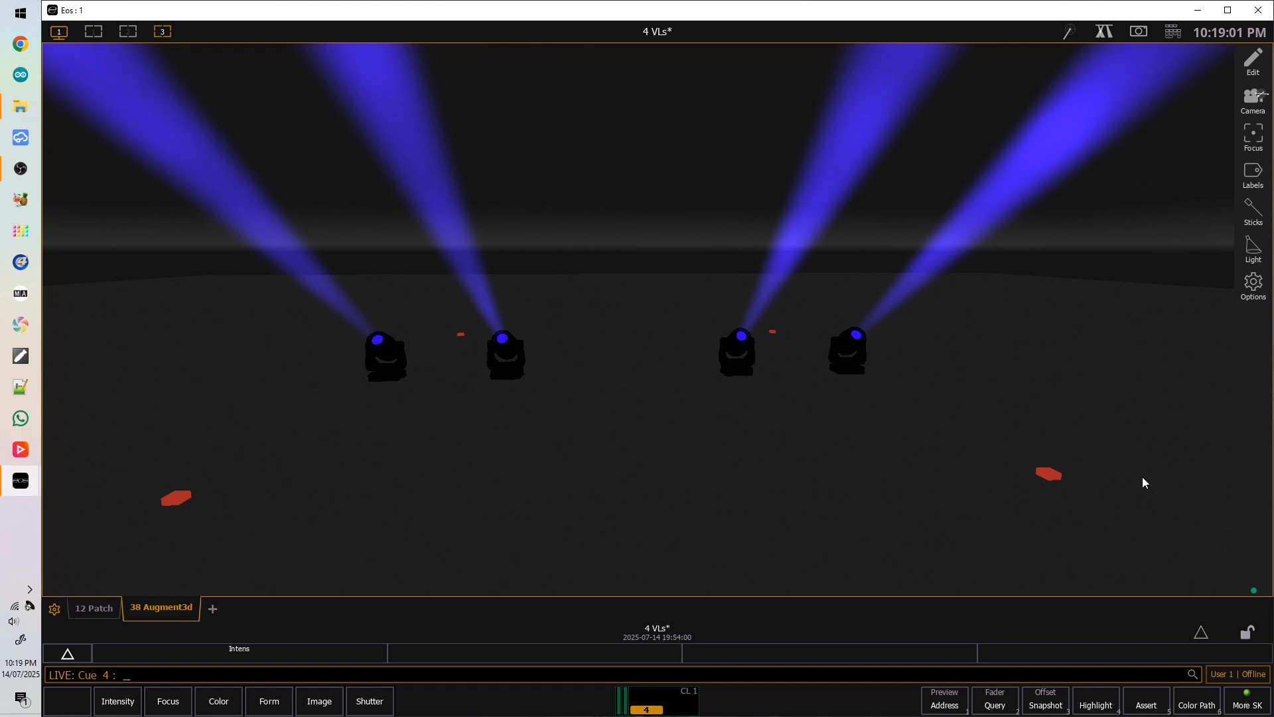
pyautogui.press('g')
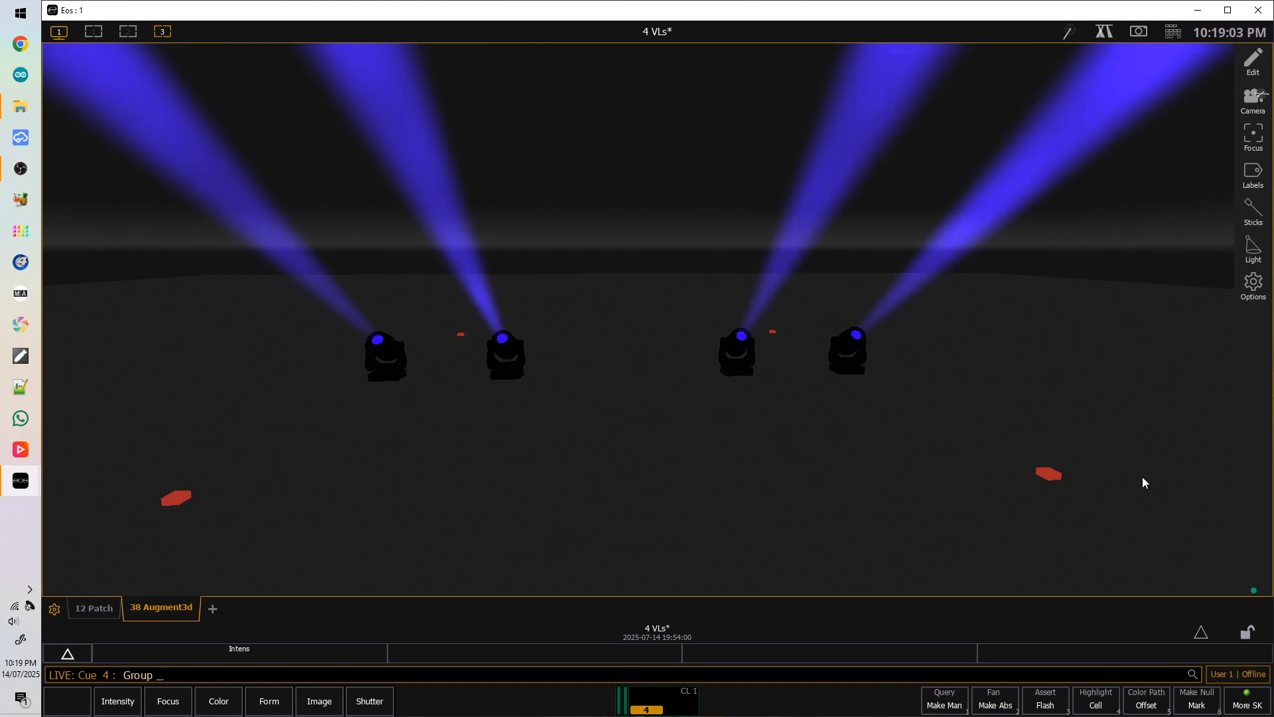
pyautogui.keyDown('shift'); pyautogui.click(995, 705); pyautogui.keyUp('shift')
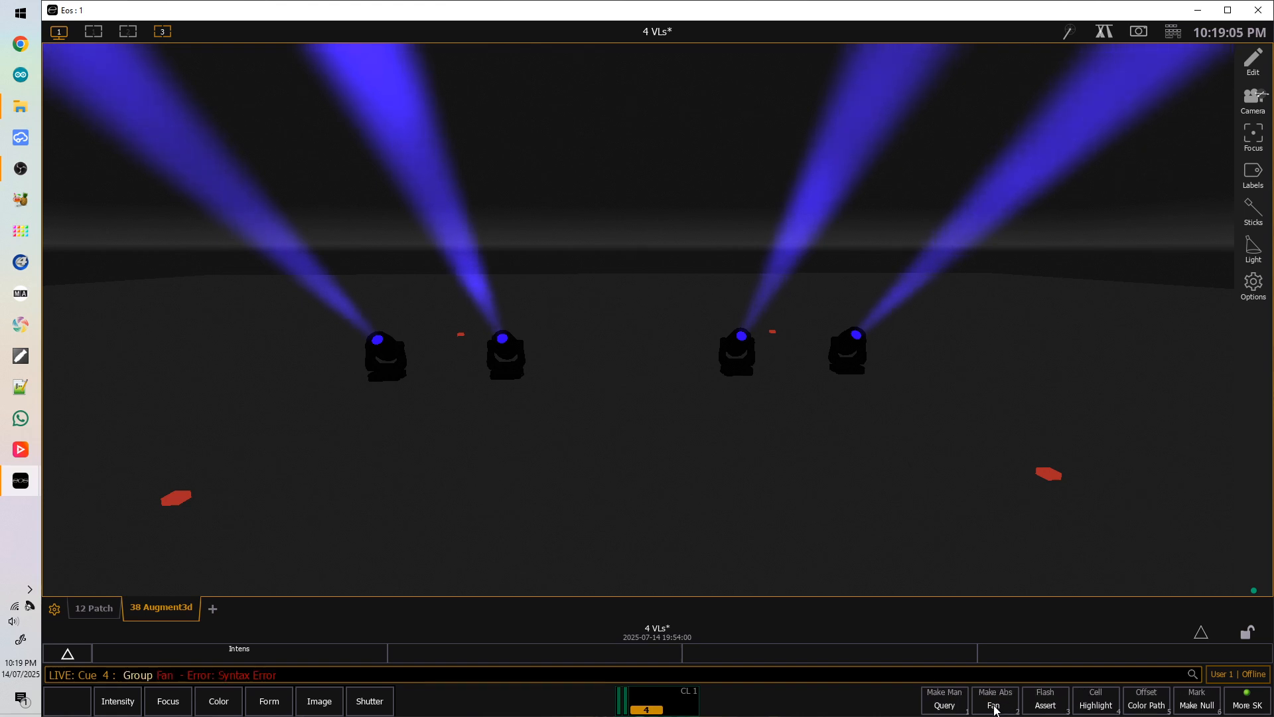
pyautogui.press('BackSpace')
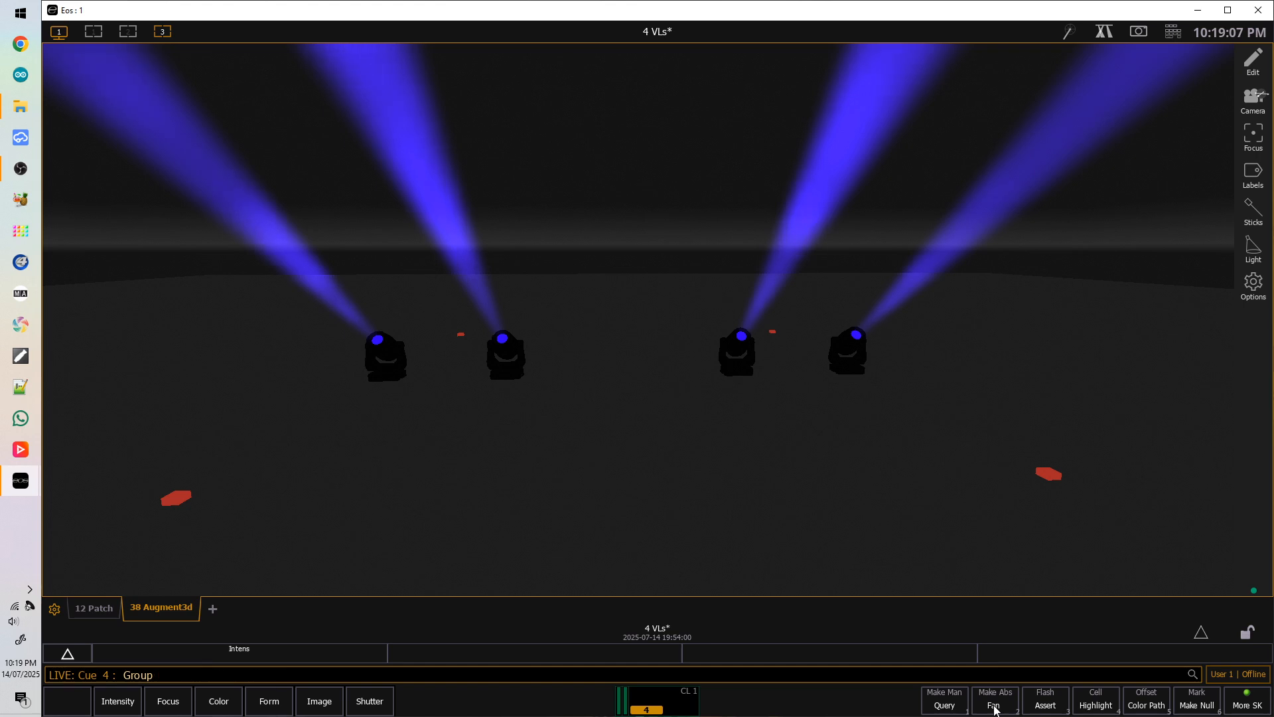
pyautogui.press('BackSpace')
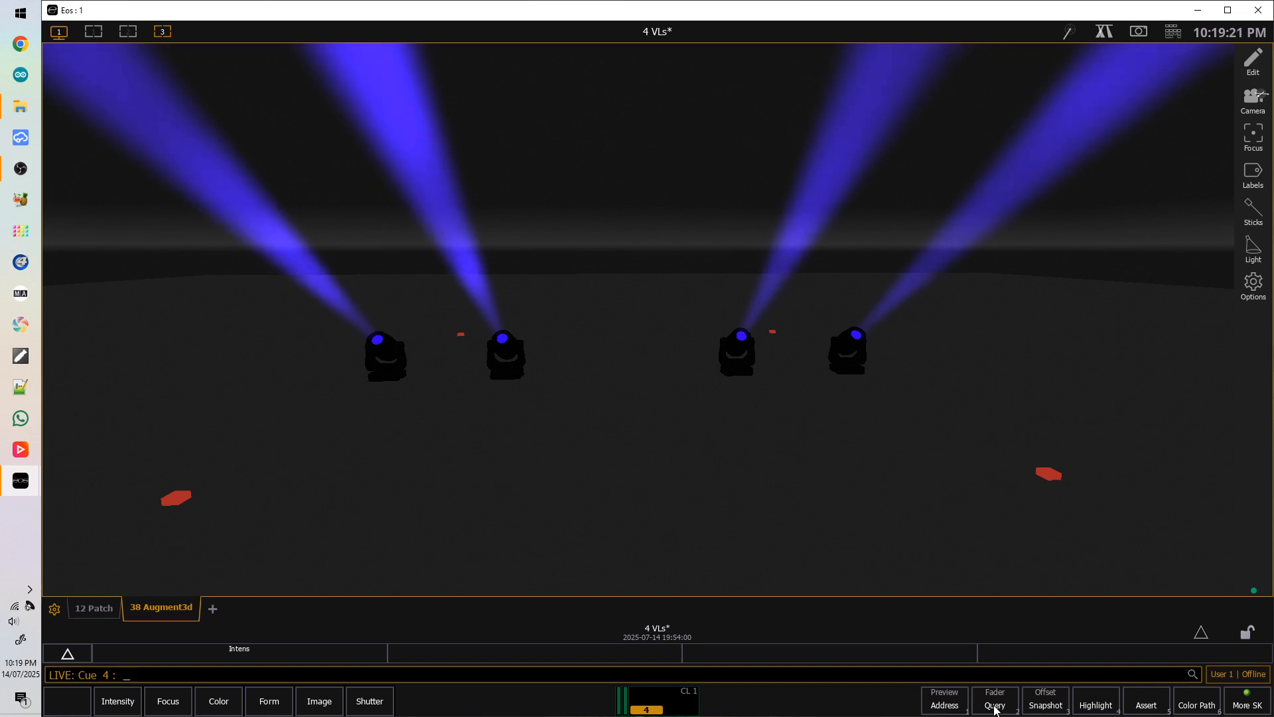
# Fan the pan of group 1 outward from the center, bringing the displayed pan to about -72.
pyautogui.press('g')
pyautogui.press('1')
pyautogui.press('Return')
pyautogui.moveTo(653, 501); pyautogui.dragTo(643, 540)
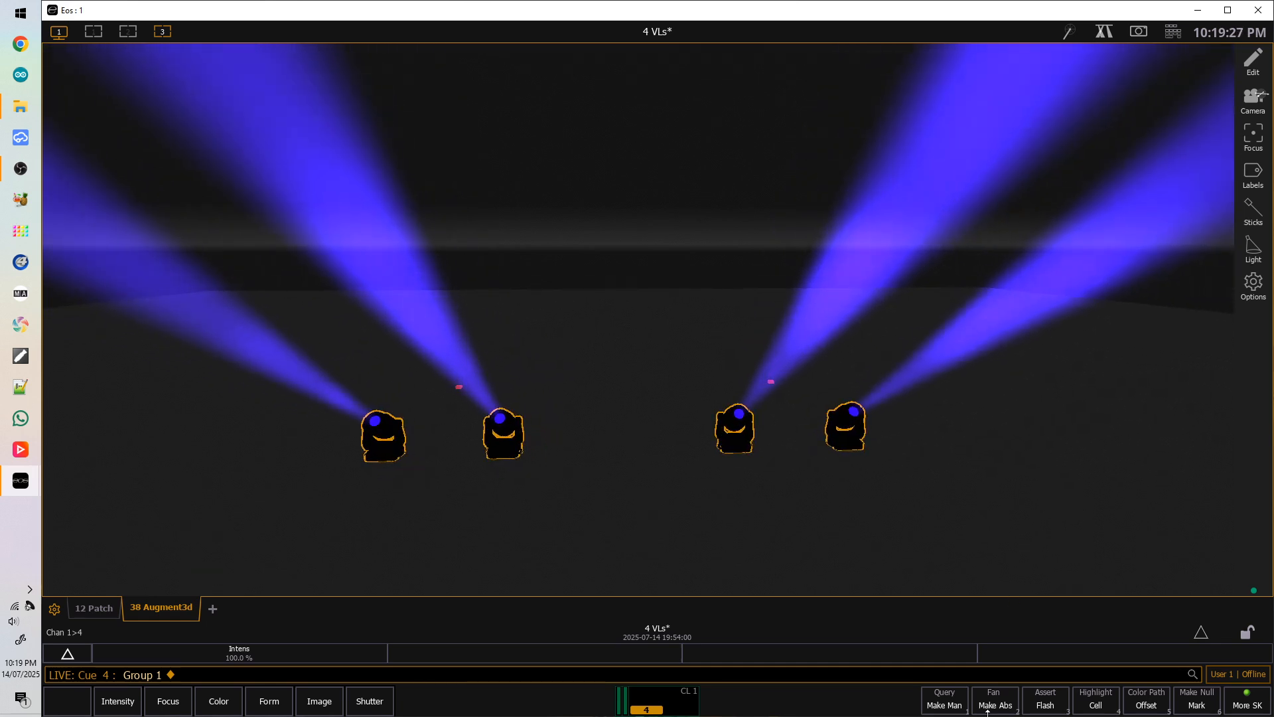
pyautogui.click(1247, 705)
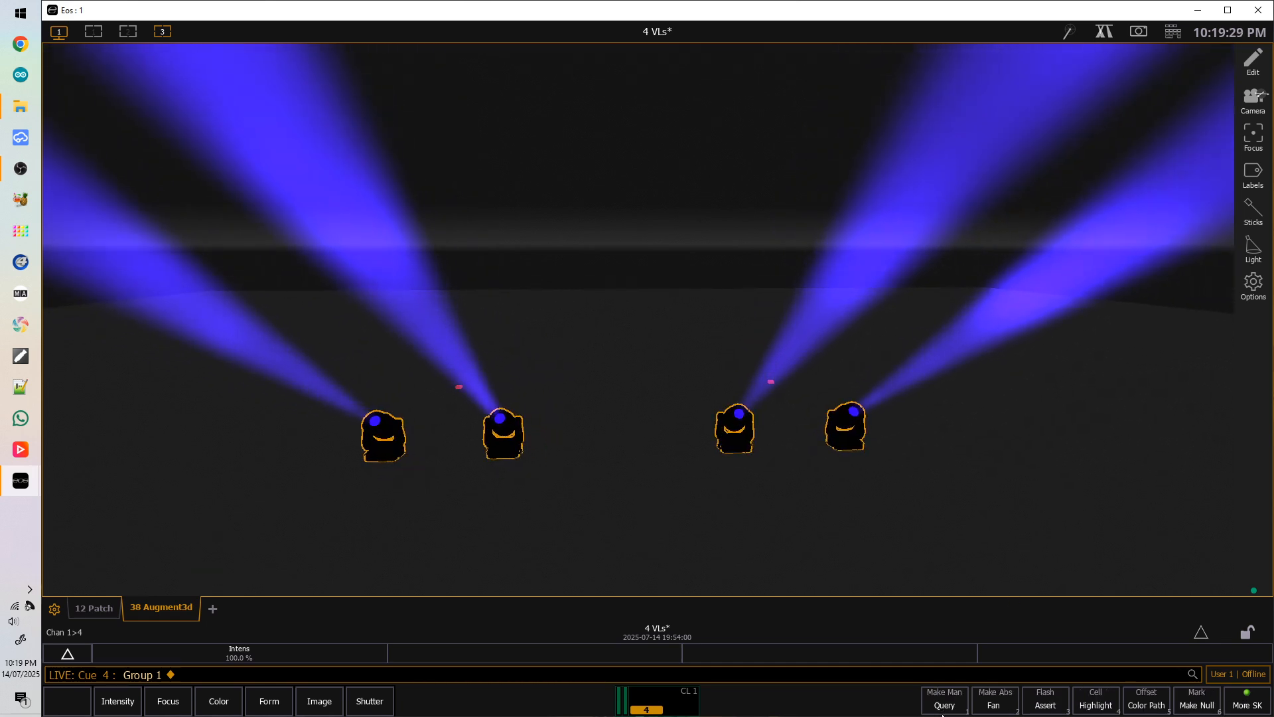
pyautogui.click(994, 705)
pyautogui.click(945, 705)
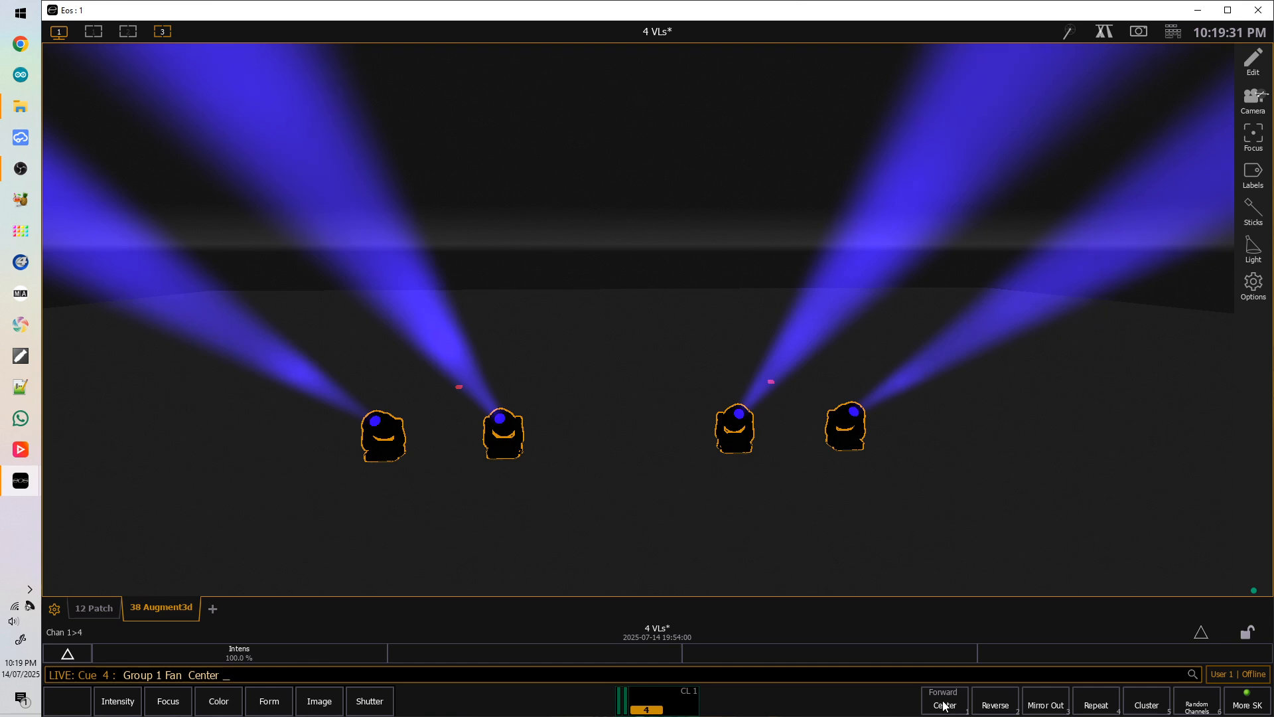
pyautogui.click(1104, 31)
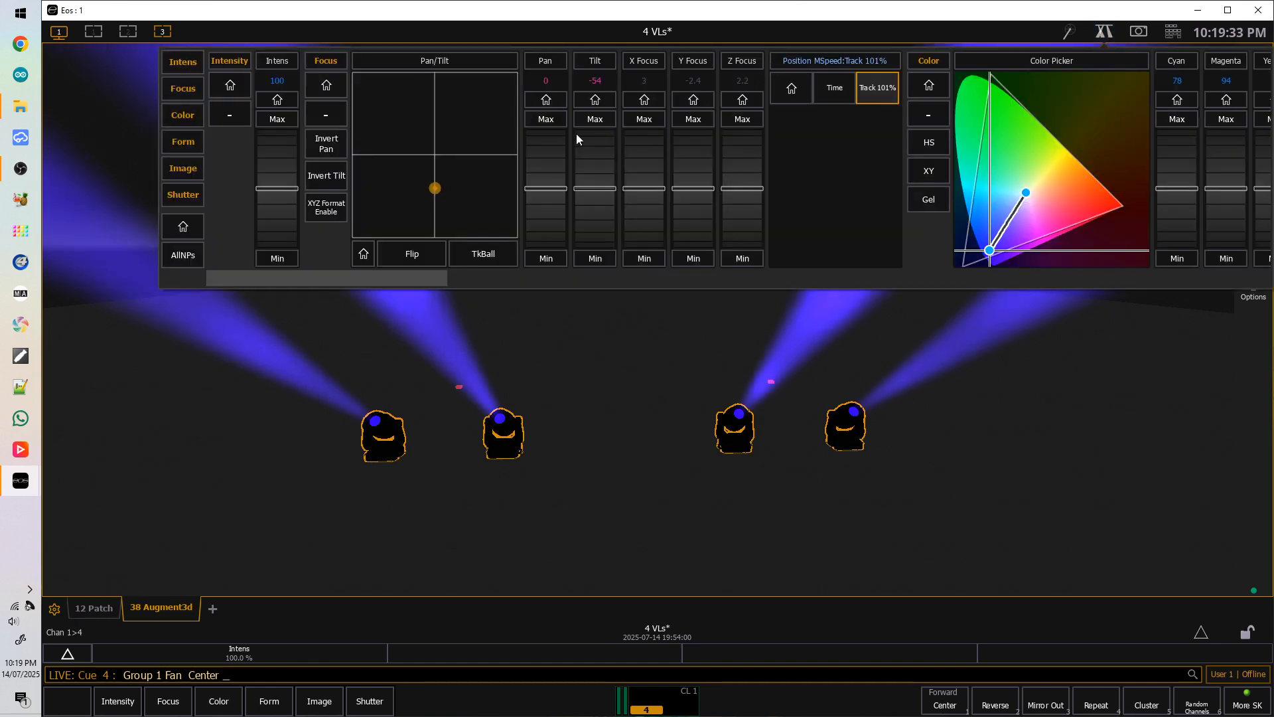
pyautogui.moveTo(548, 153)
pyautogui.mouseDown()
pyautogui.moveTo(552, 237)
pyautogui.moveTo(547, 147)
pyautogui.mouseUp()
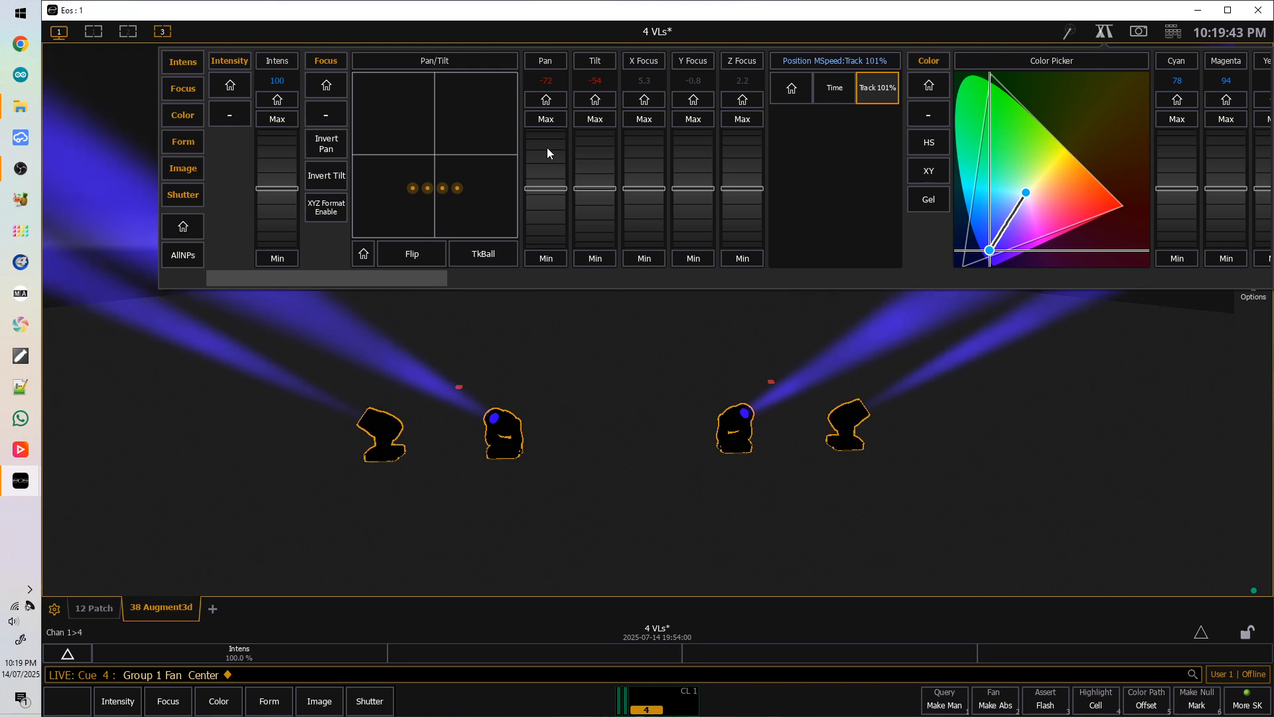
pyautogui.click(1105, 35)
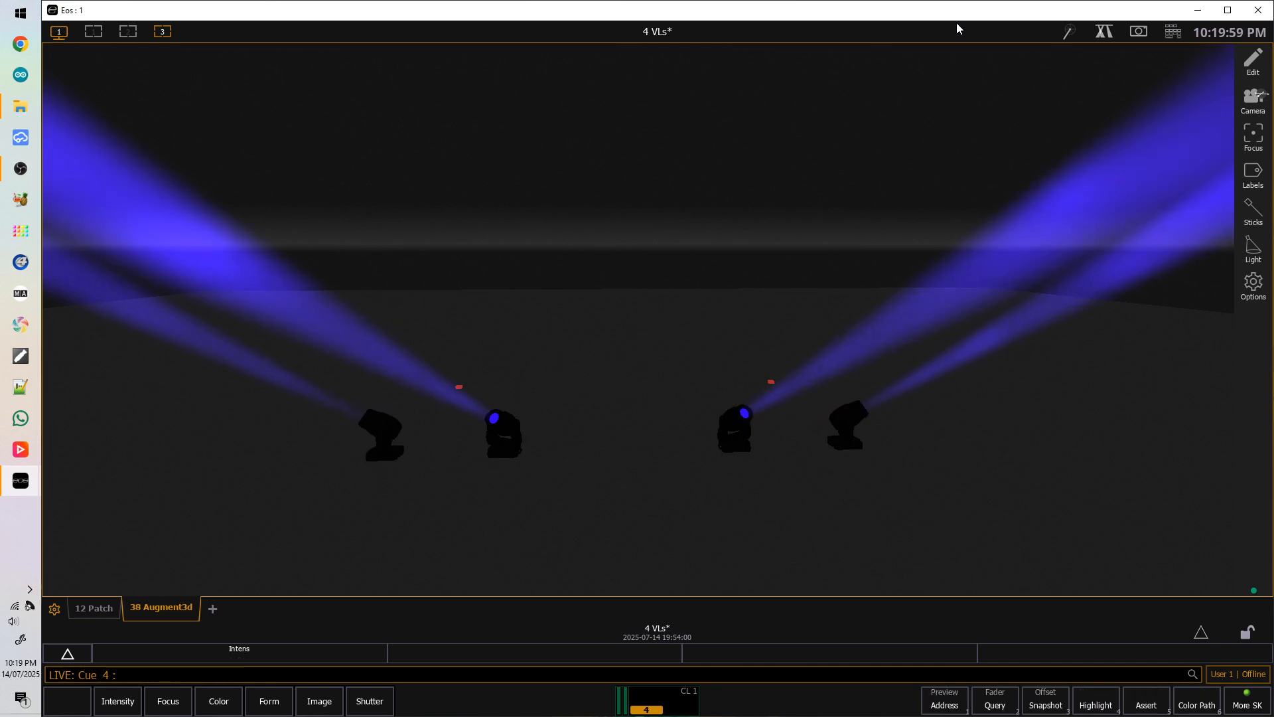
# Record the fanned look as cue 5 with a time of 3 seconds.
pyautogui.press('r')
pyautogui.press('q')
pyautogui.press('5')
pyautogui.press('Return')
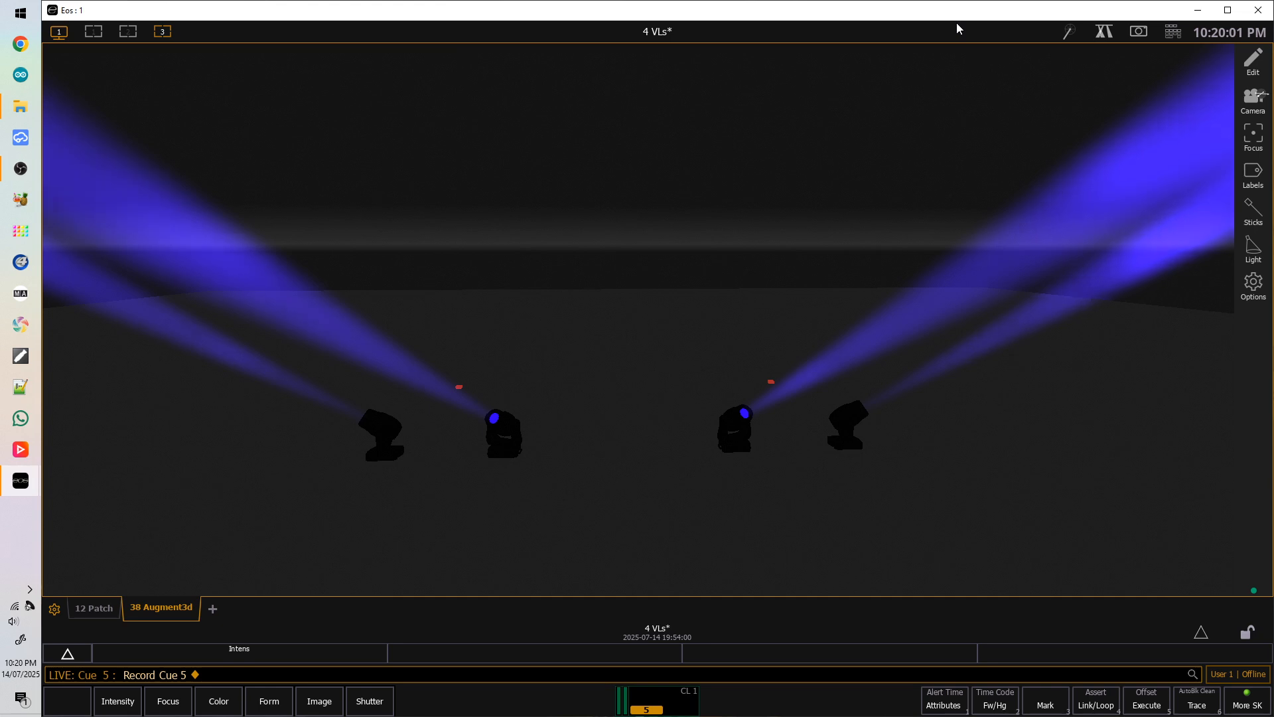
pyautogui.press('i')
pyautogui.press('3')
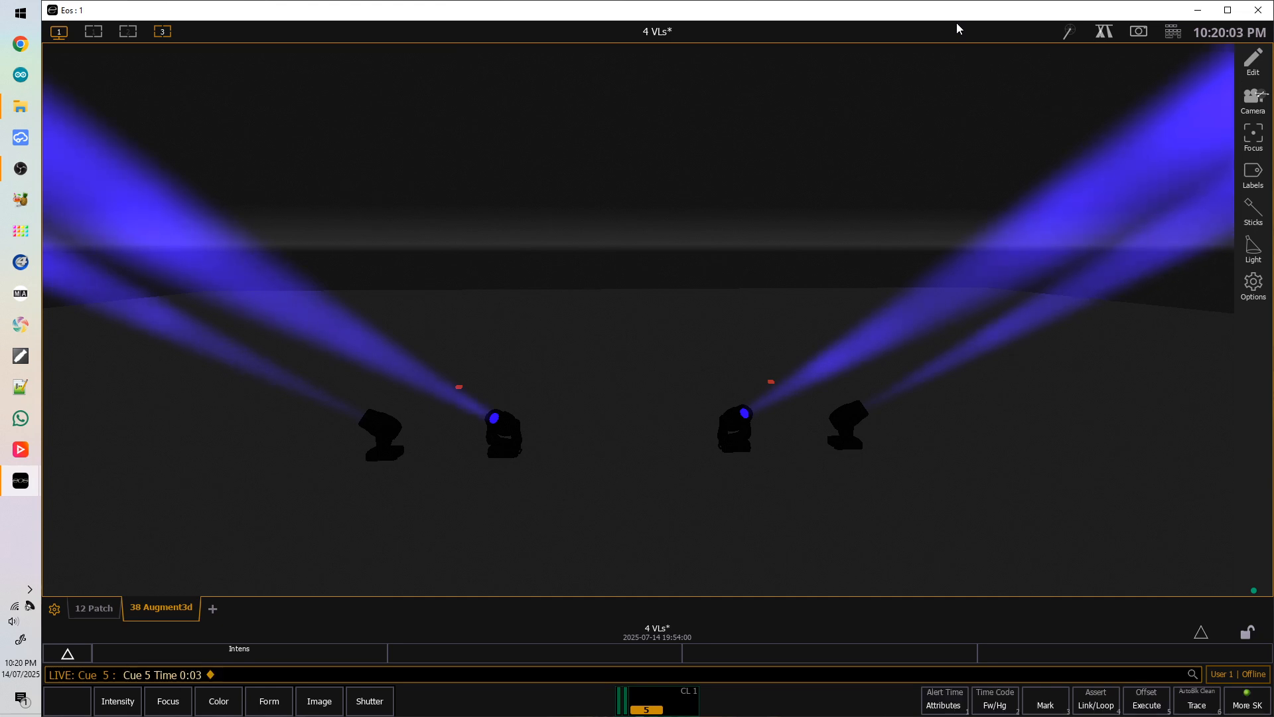
# Apply effect 1 to group 1 with a Mirror Out fan and collapse the effect details.
pyautogui.press('BackSpace')
pyautogui.press('g')
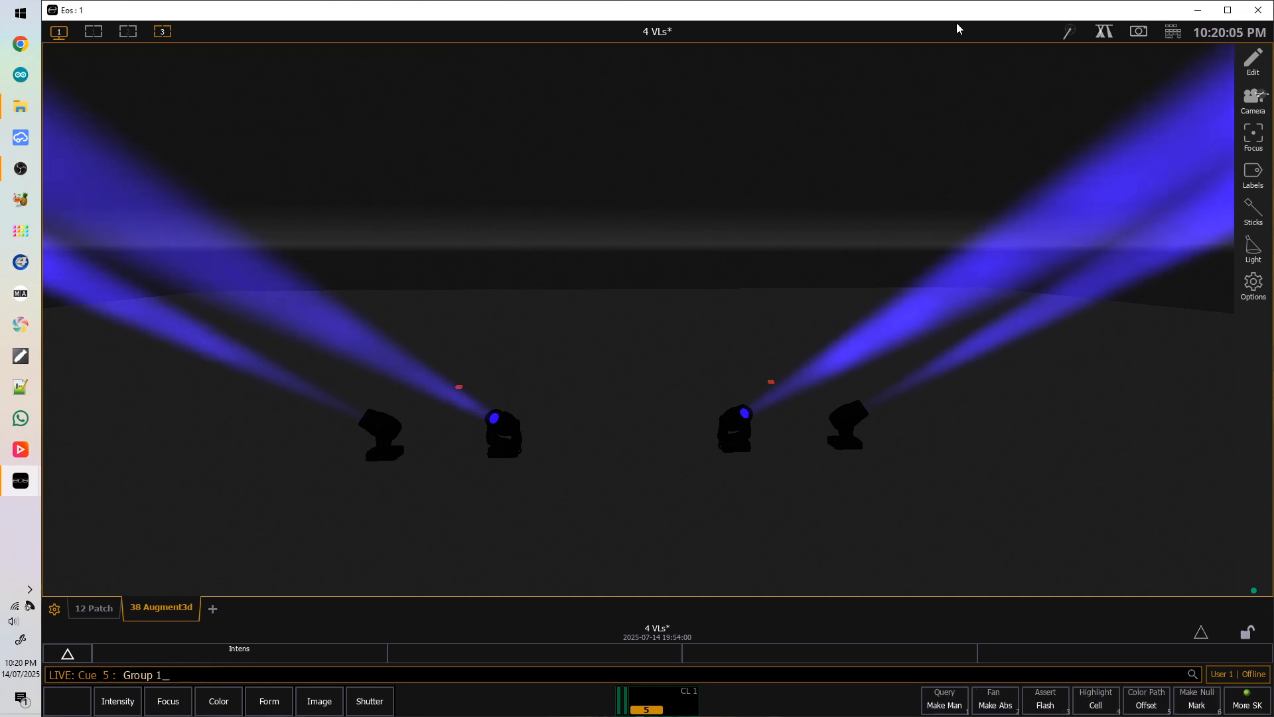
pyautogui.press('e')
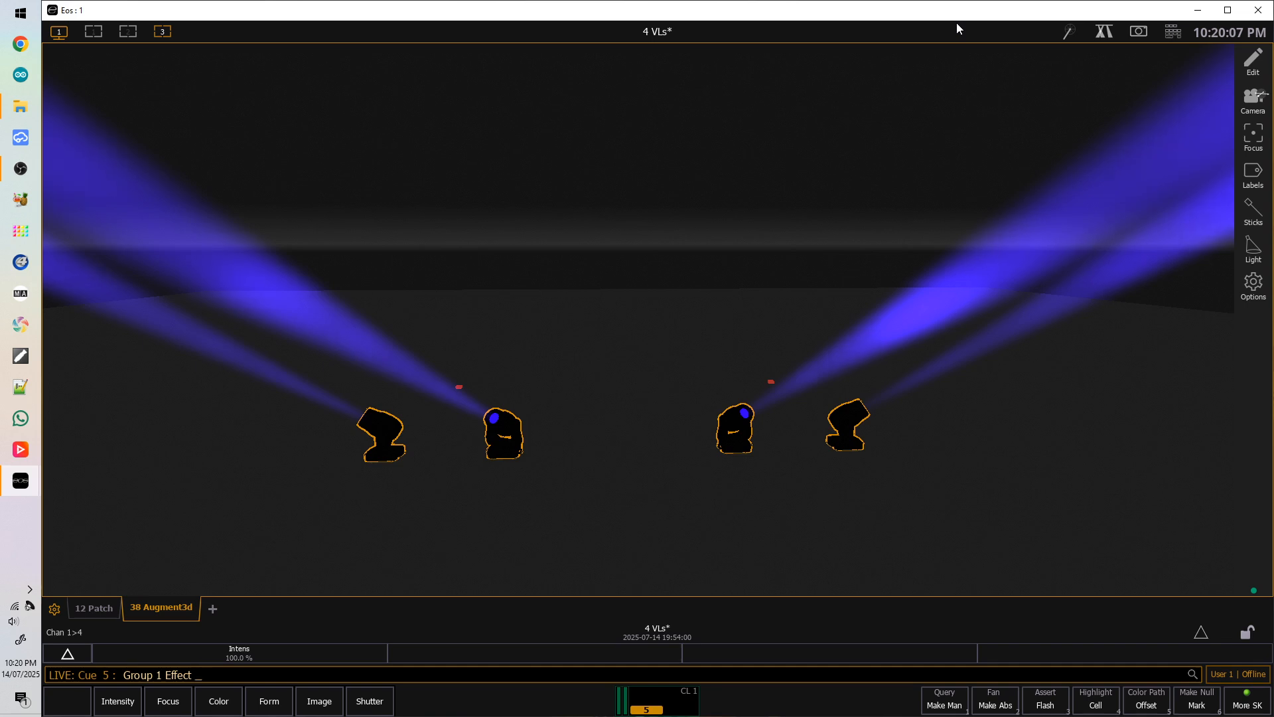
pyautogui.click(1253, 701)
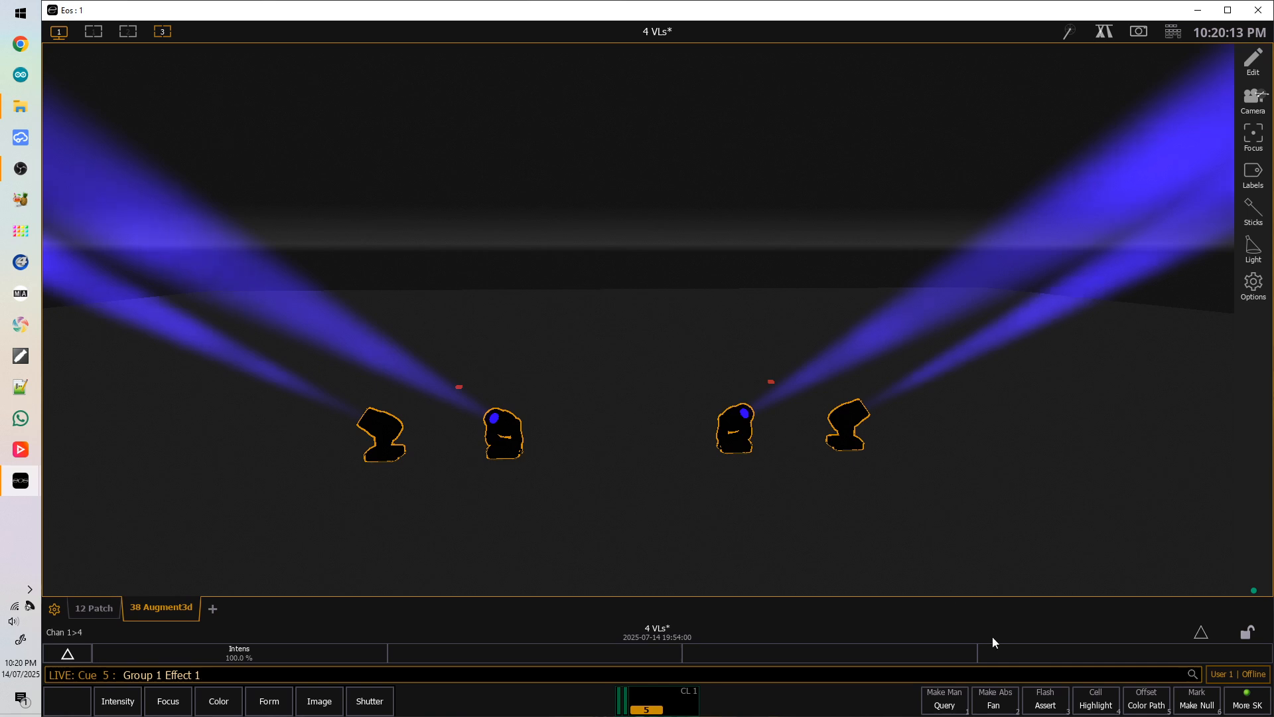
pyautogui.click(993, 705)
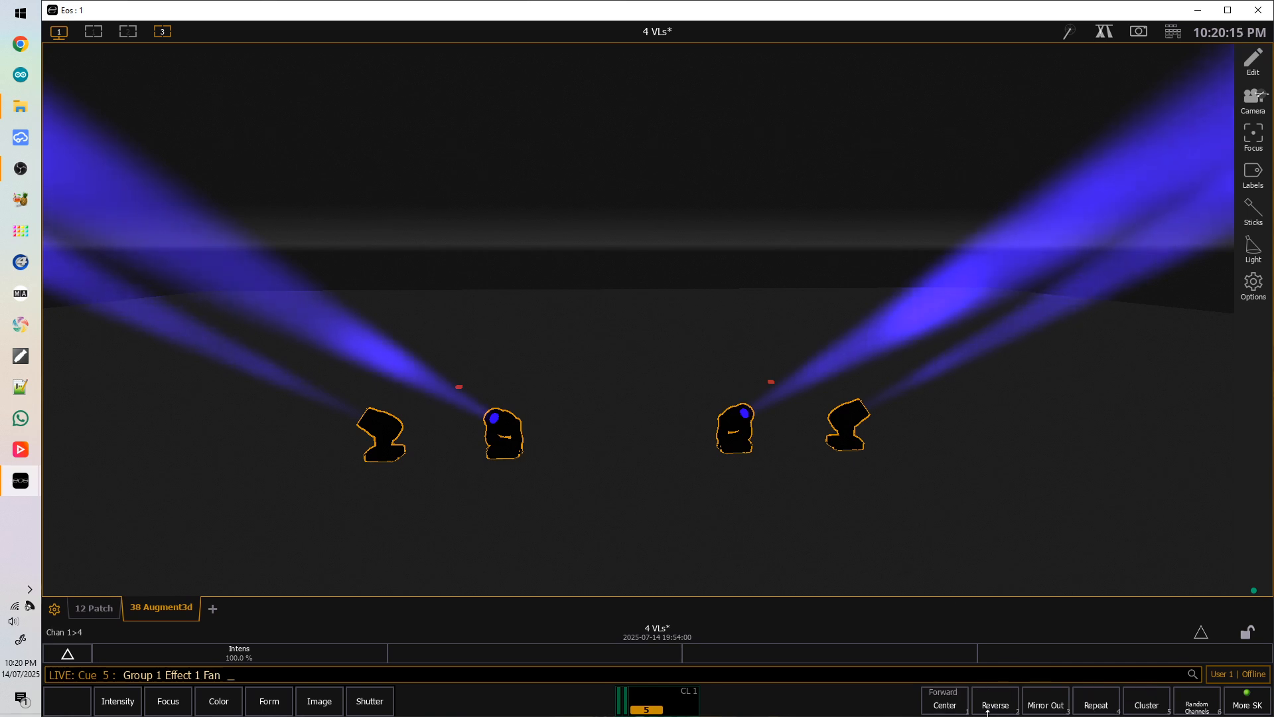
pyautogui.click(1048, 706)
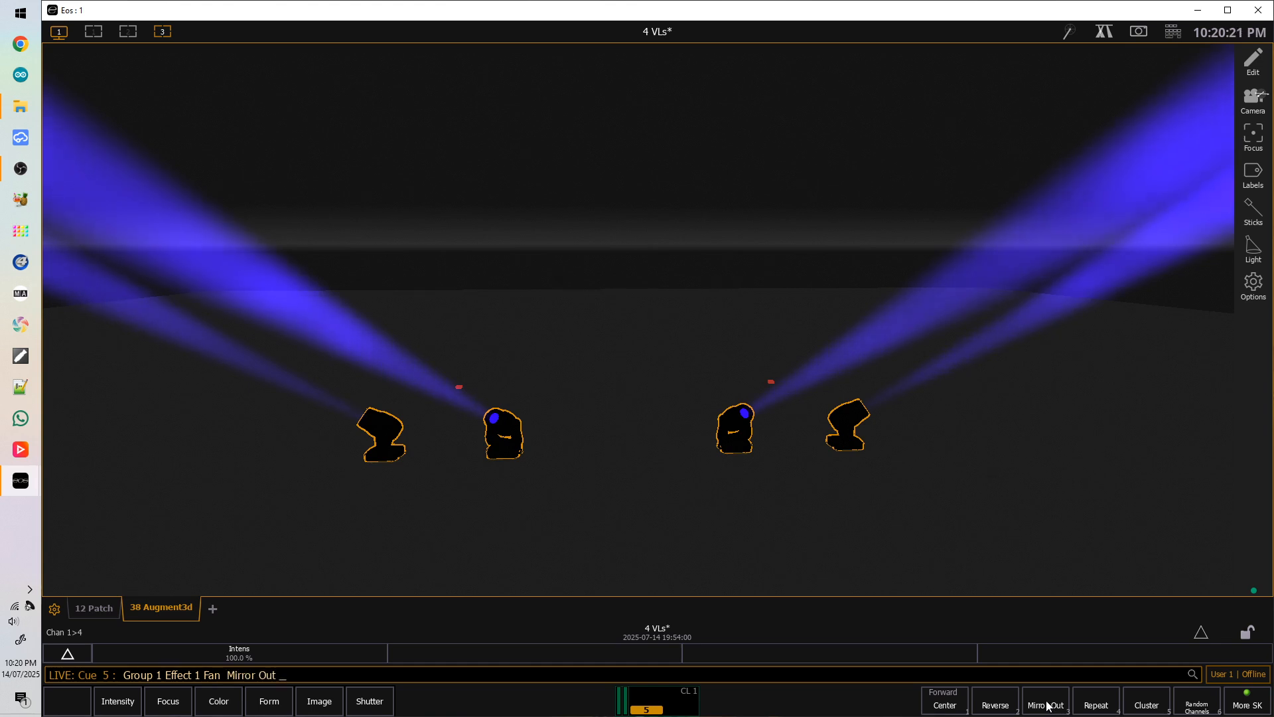
pyautogui.press('Return')
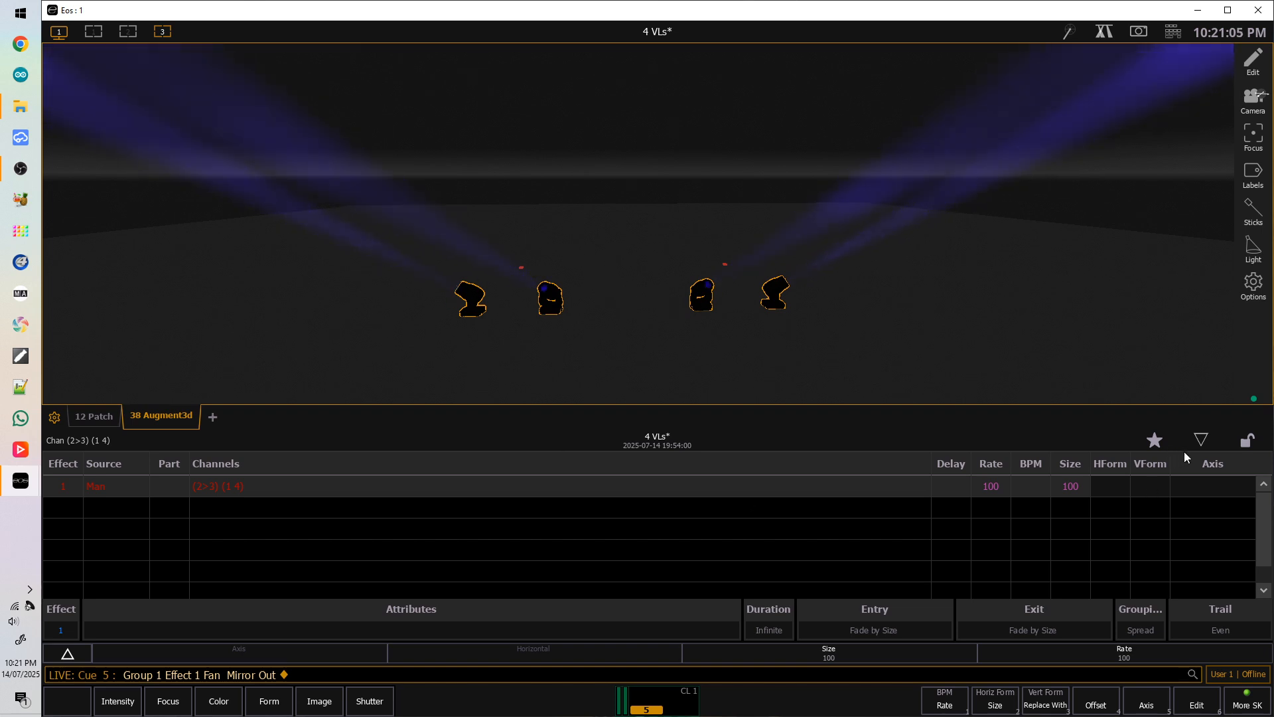
pyautogui.click(1198, 441)
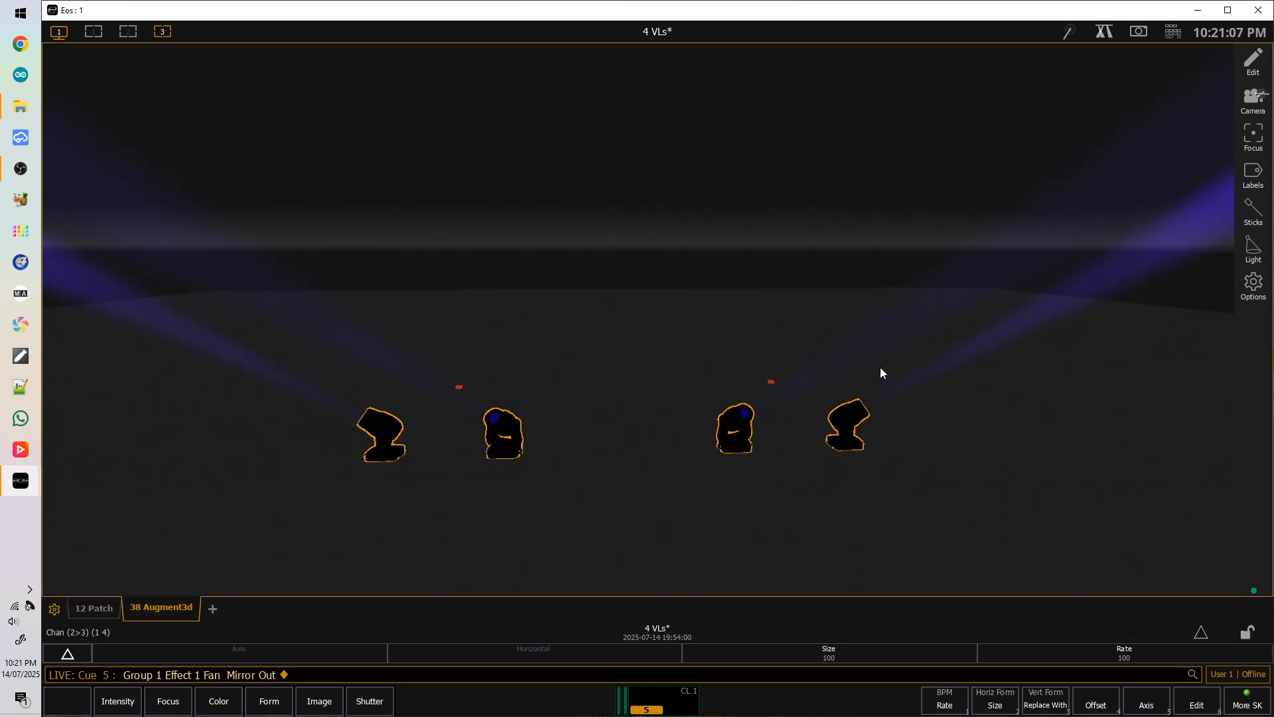
# Record the mirrored-out effect look as cue 6 with a time of 1 second.
pyautogui.press('r')
pyautogui.press('q')
pyautogui.press('6')
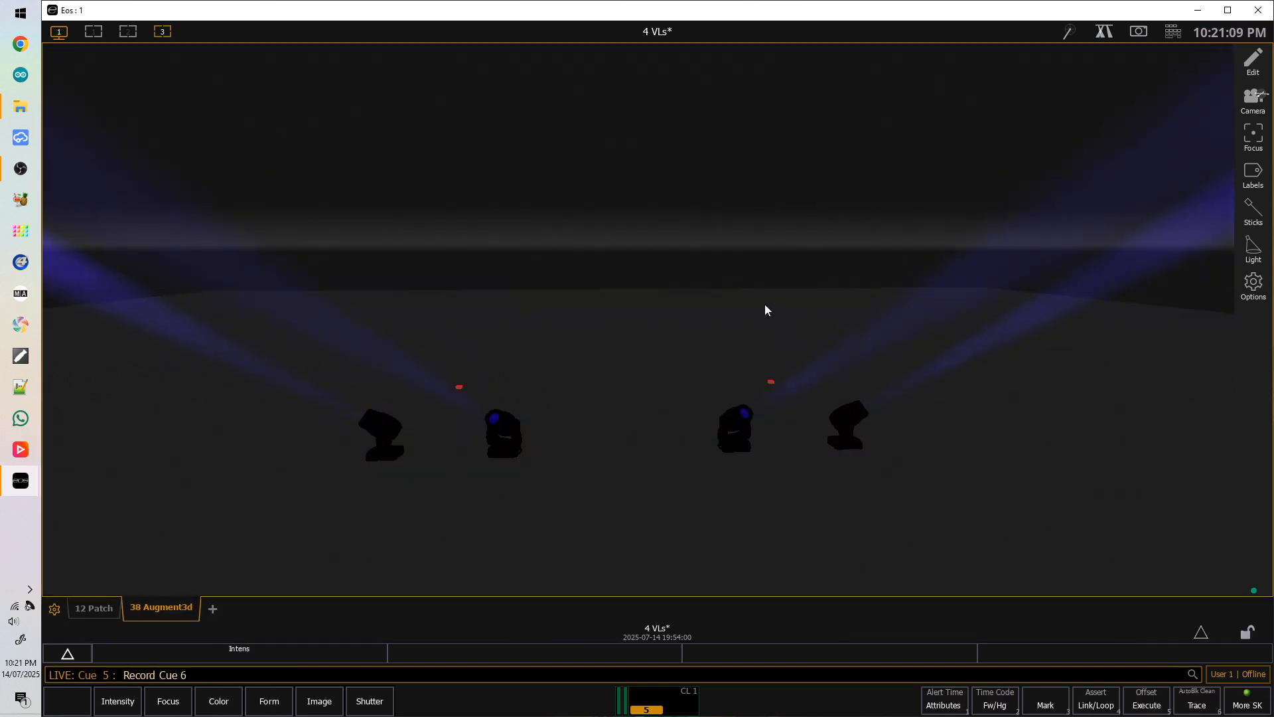
pyautogui.press('Return')
pyautogui.write('t1')
pyautogui.press('Return')
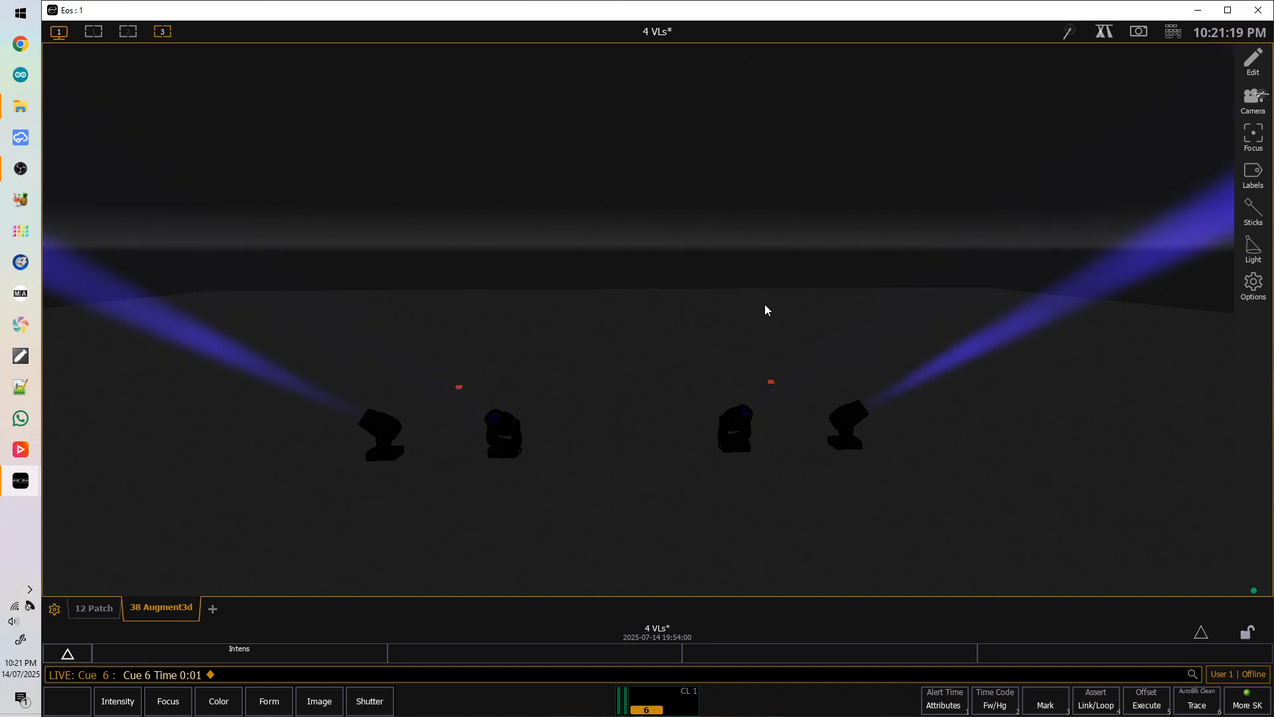
# Stop the effect on group 1 and return the group's pan to its home position.
pyautogui.write('g1')
pyautogui.press('Return')
pyautogui.press('e')
pyautogui.press('Return')
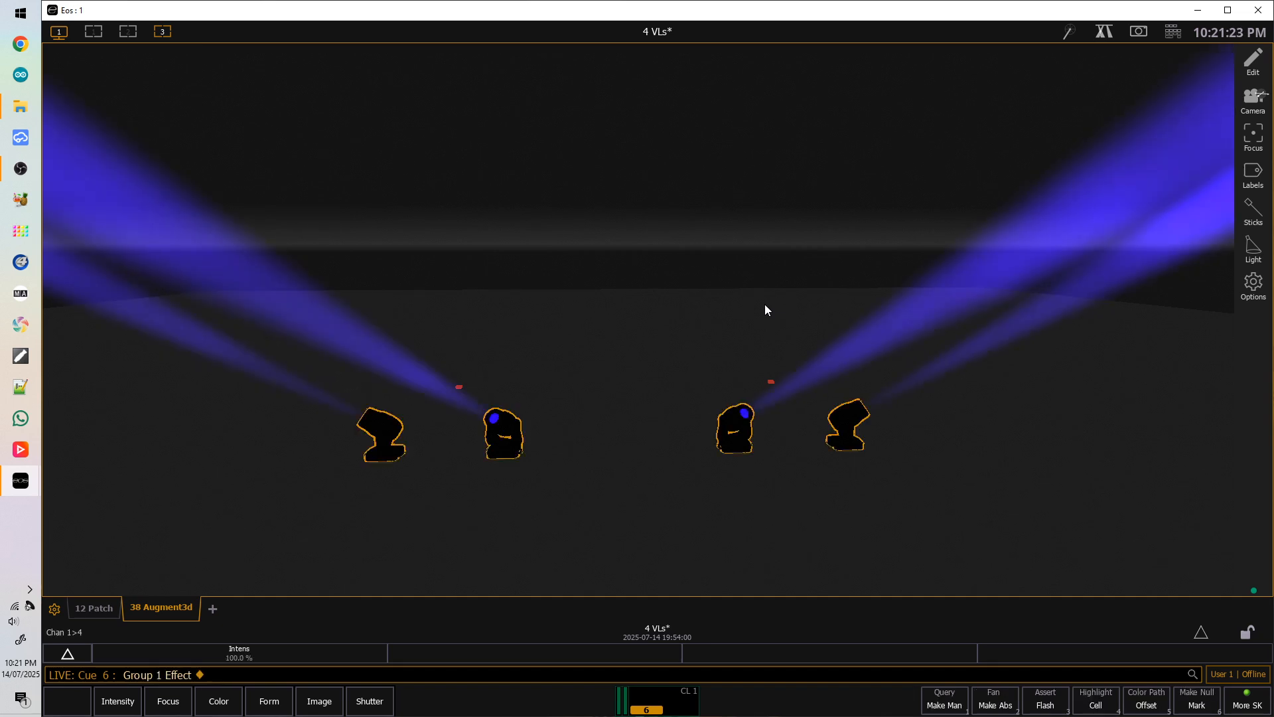
pyautogui.click(1104, 31)
pyautogui.click(542, 121)
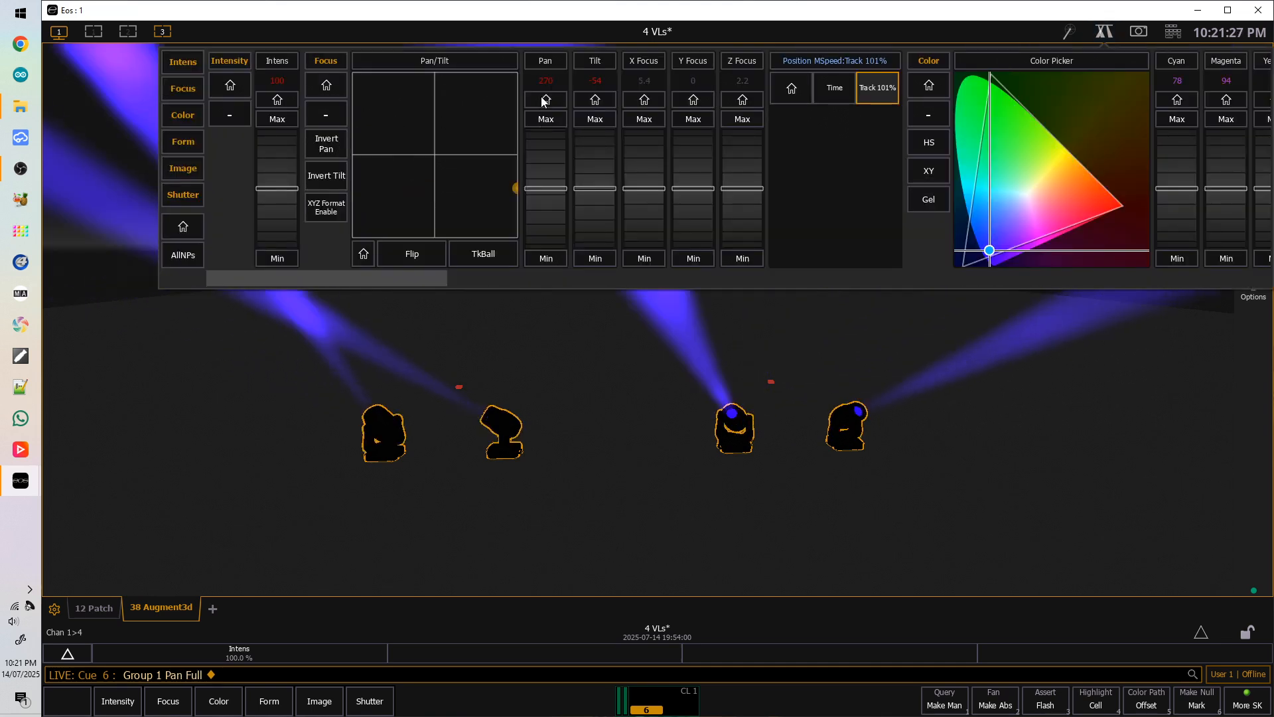
pyautogui.click(545, 99)
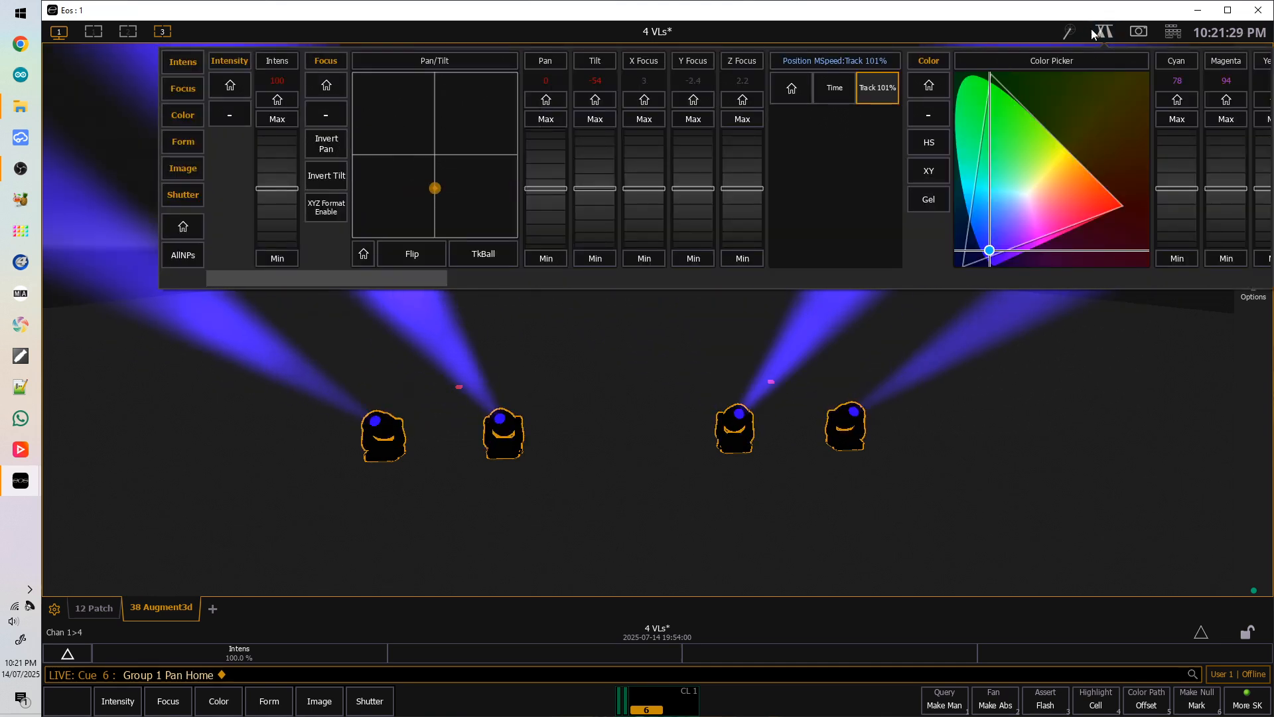
pyautogui.click(1102, 33)
# Record the look with homed pan and no effect as cue 7 with a time of 3 seconds.
pyautogui.moveTo(768, 332); pyautogui.dragTo(764, 290)
pyautogui.press('r')
pyautogui.press('7')
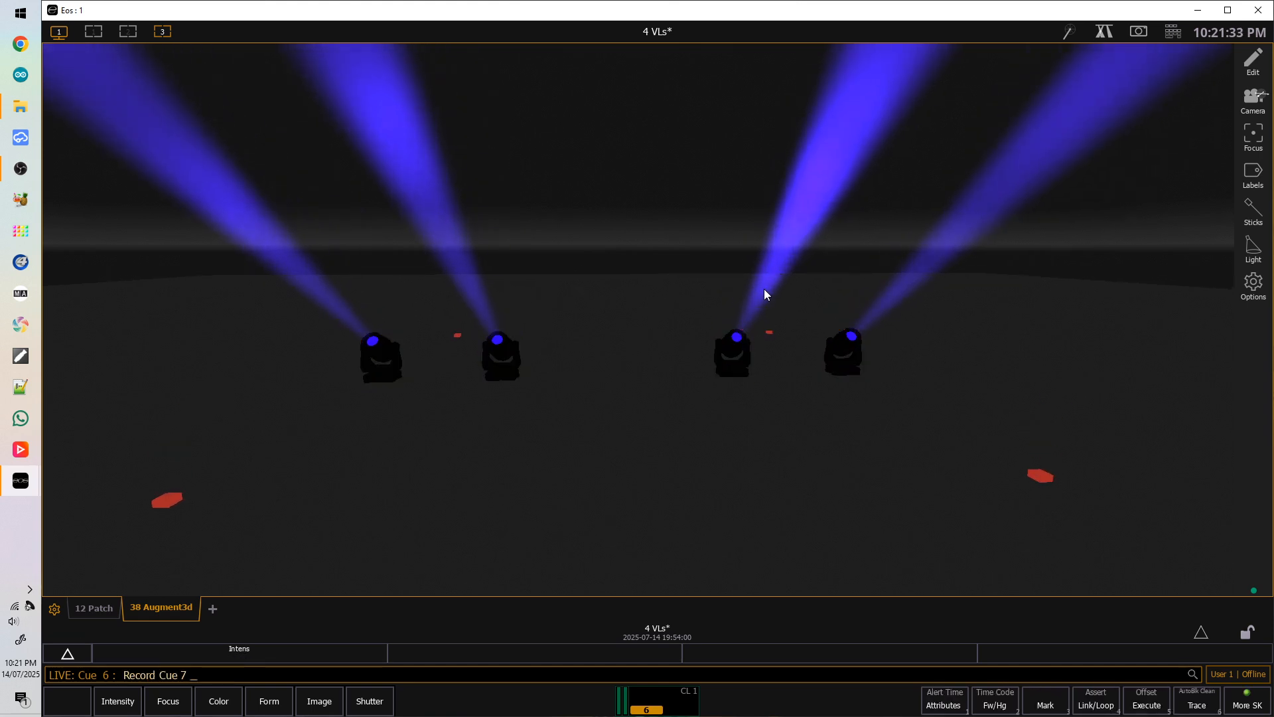
pyautogui.press('Return')
pyautogui.write('t3')
pyautogui.press('Return')
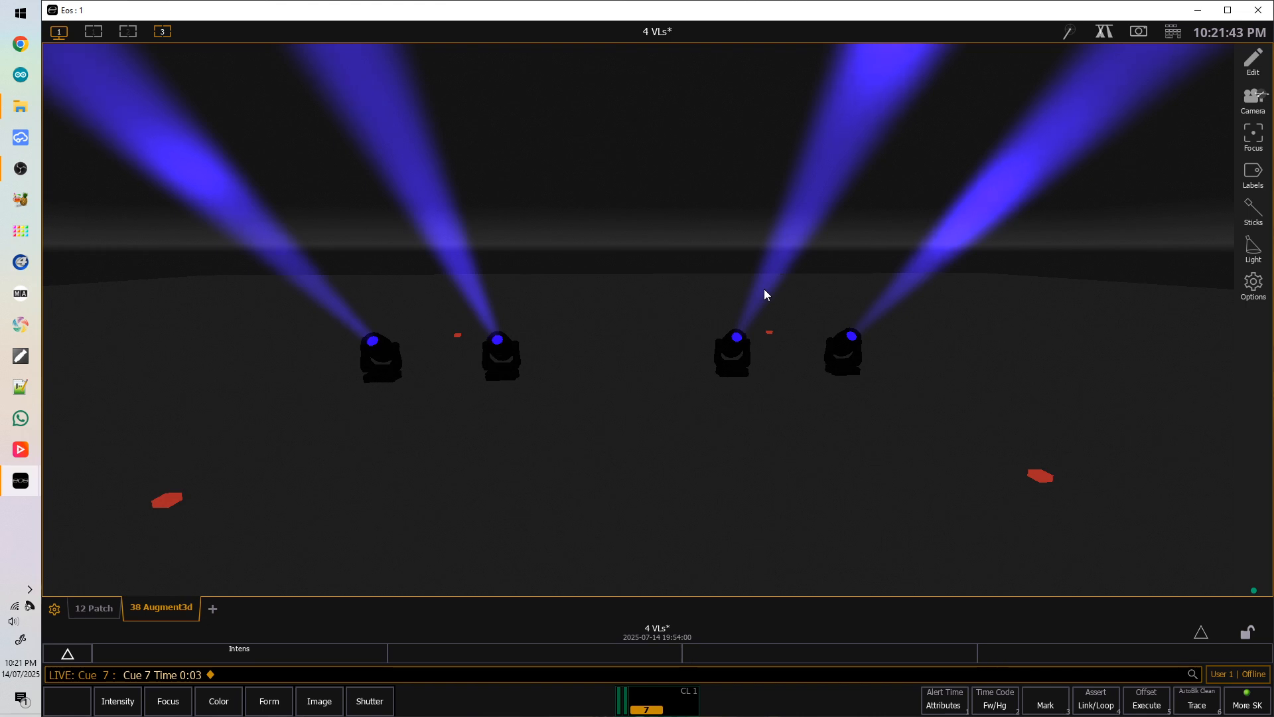
# Clear the command line and apply effect 901 to group 1.
pyautogui.press('BackSpace')
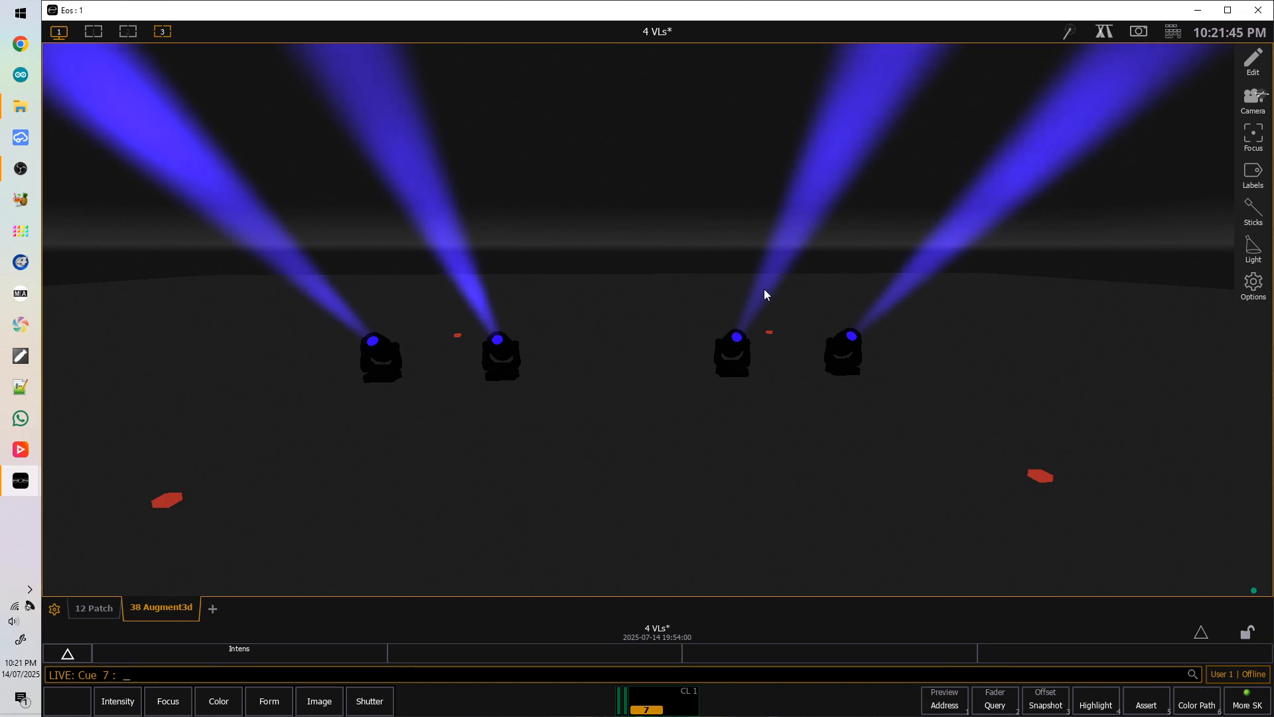
pyautogui.write('g1e90')
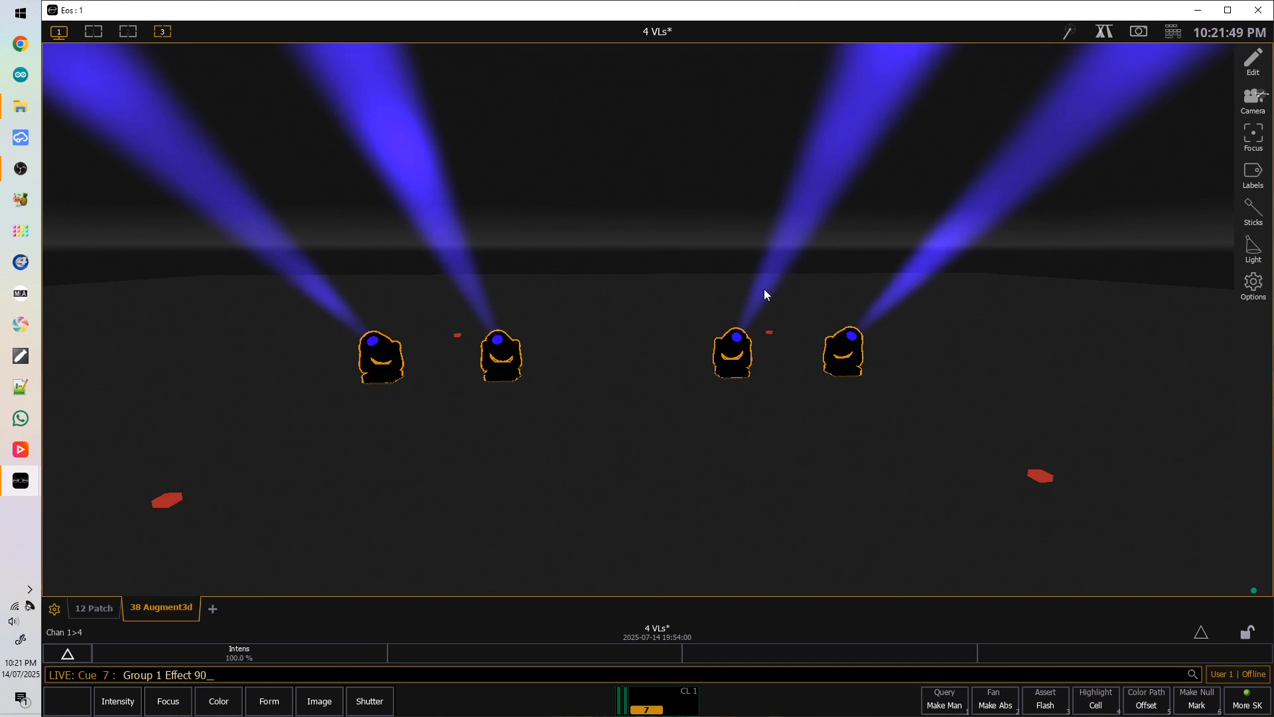
pyautogui.press('Return')
pyautogui.press('BackSpace')
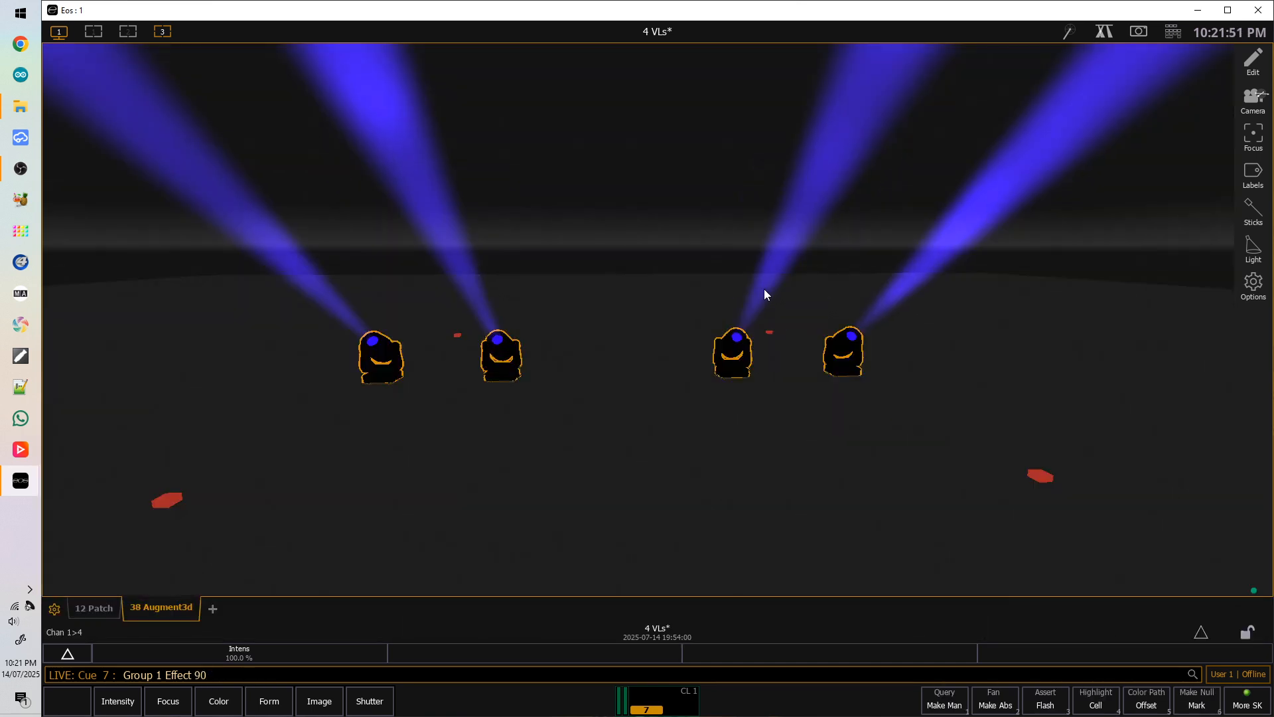
pyautogui.write('1')
pyautogui.press('Return')
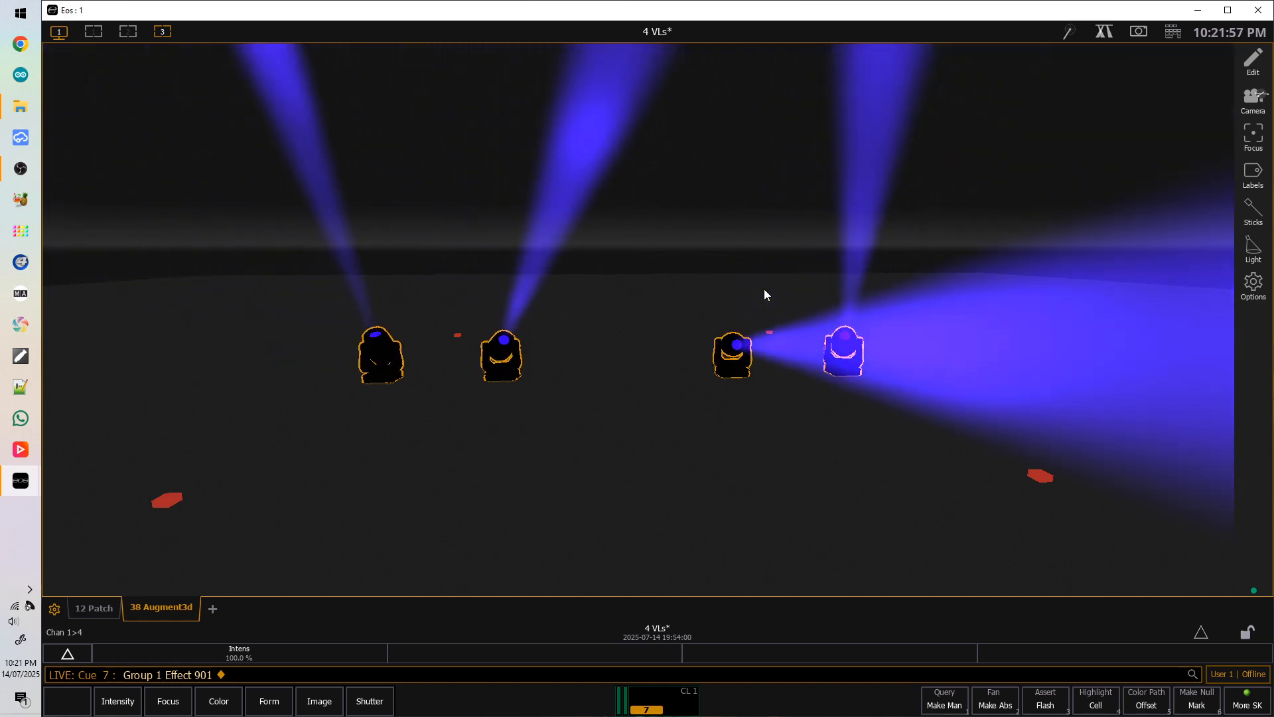
# Record the effect 901 look as cue 8 with a time of 1 second.
pyautogui.press('r')
pyautogui.press('8')
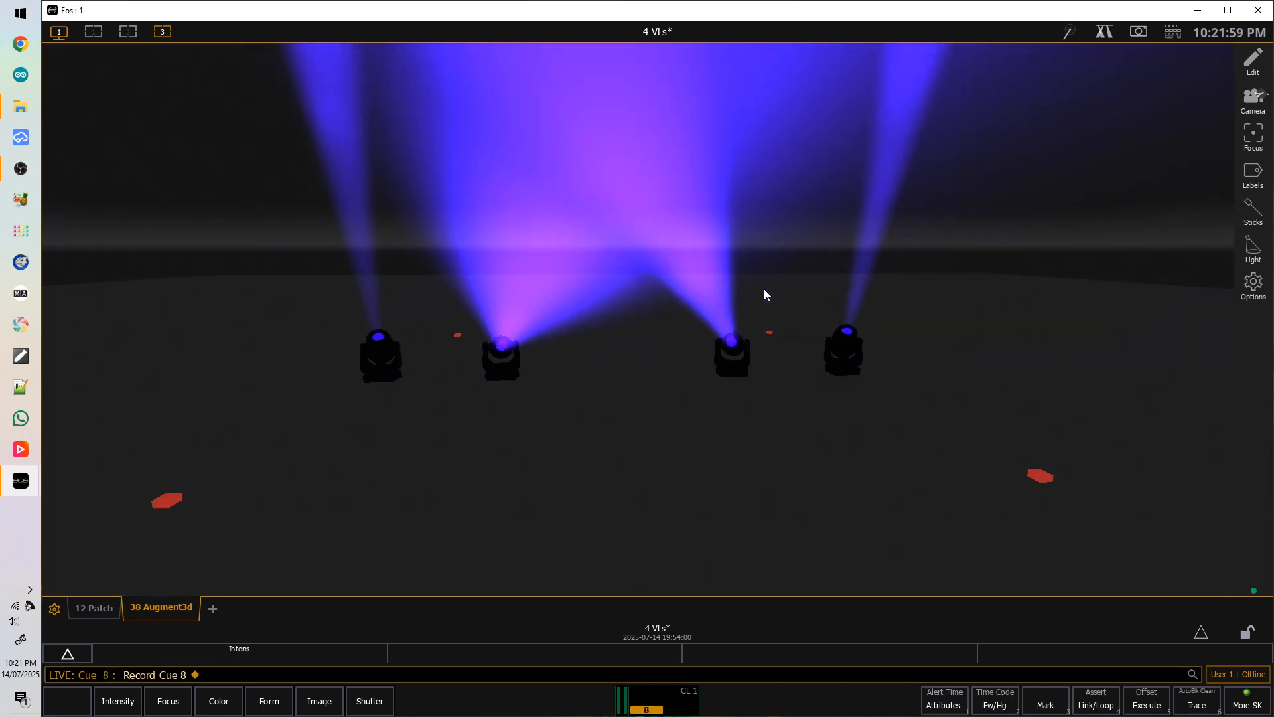
pyautogui.write('t1')
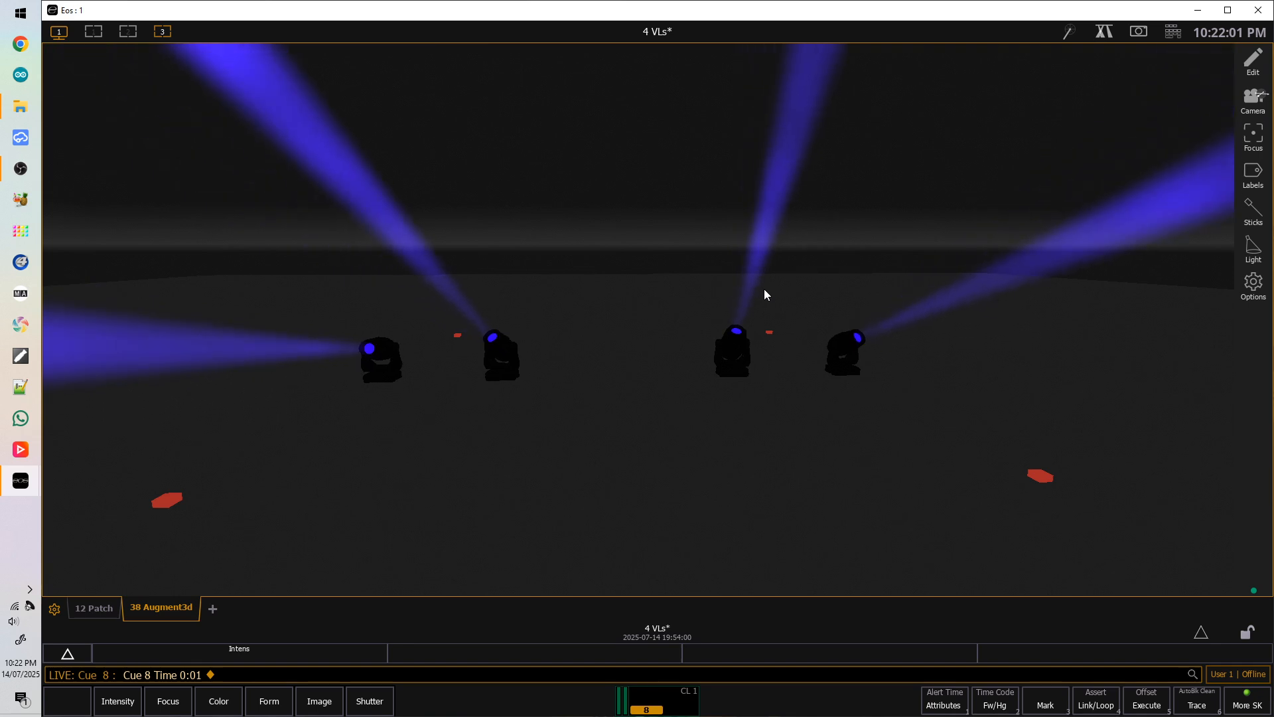
pyautogui.press('Return')
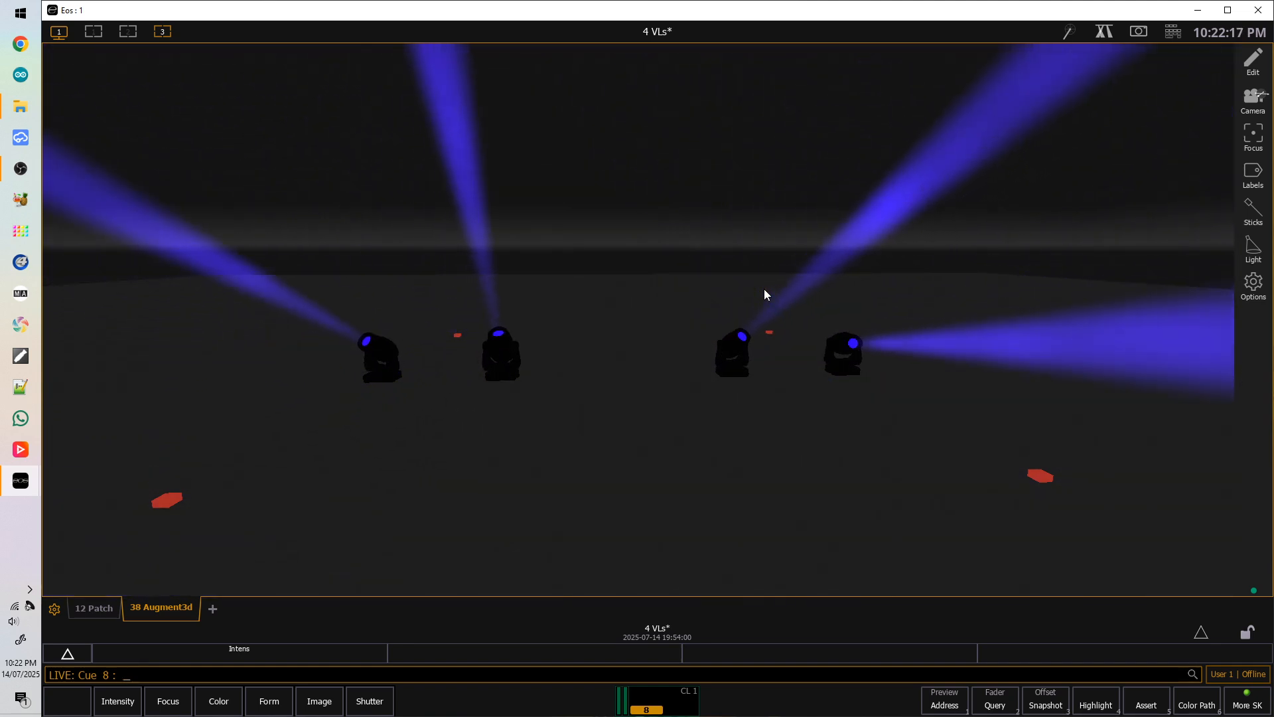
# Enlarge the running effect 901, trying a size of 200 and settling on 250.
pyautogui.write('ect ')
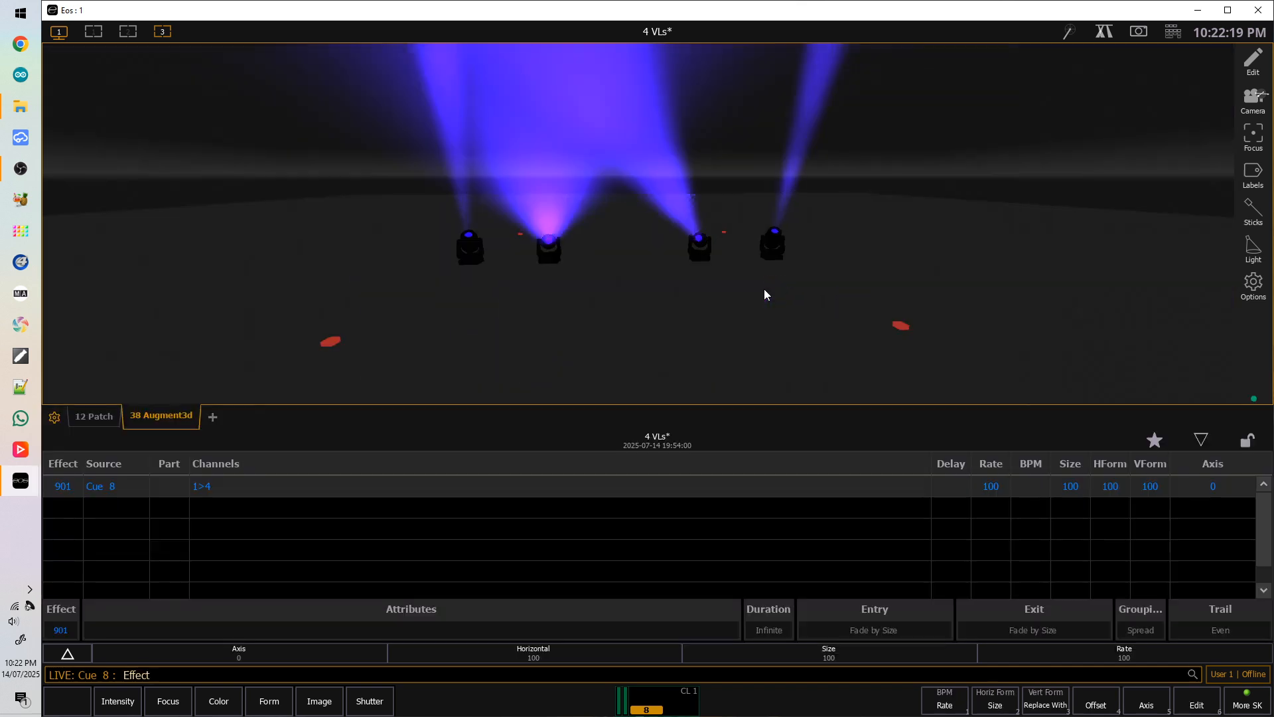
pyautogui.write('901')
pyautogui.press('Return')
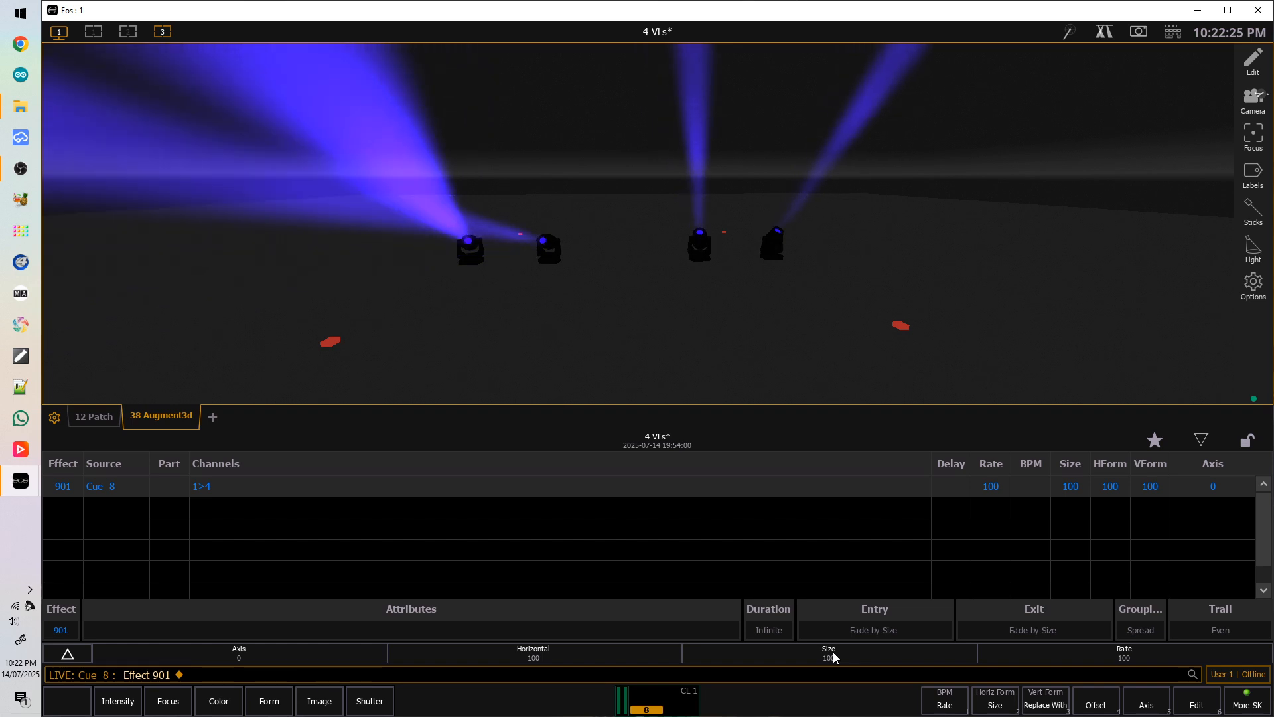
pyautogui.click(989, 710)
pyautogui.write('200')
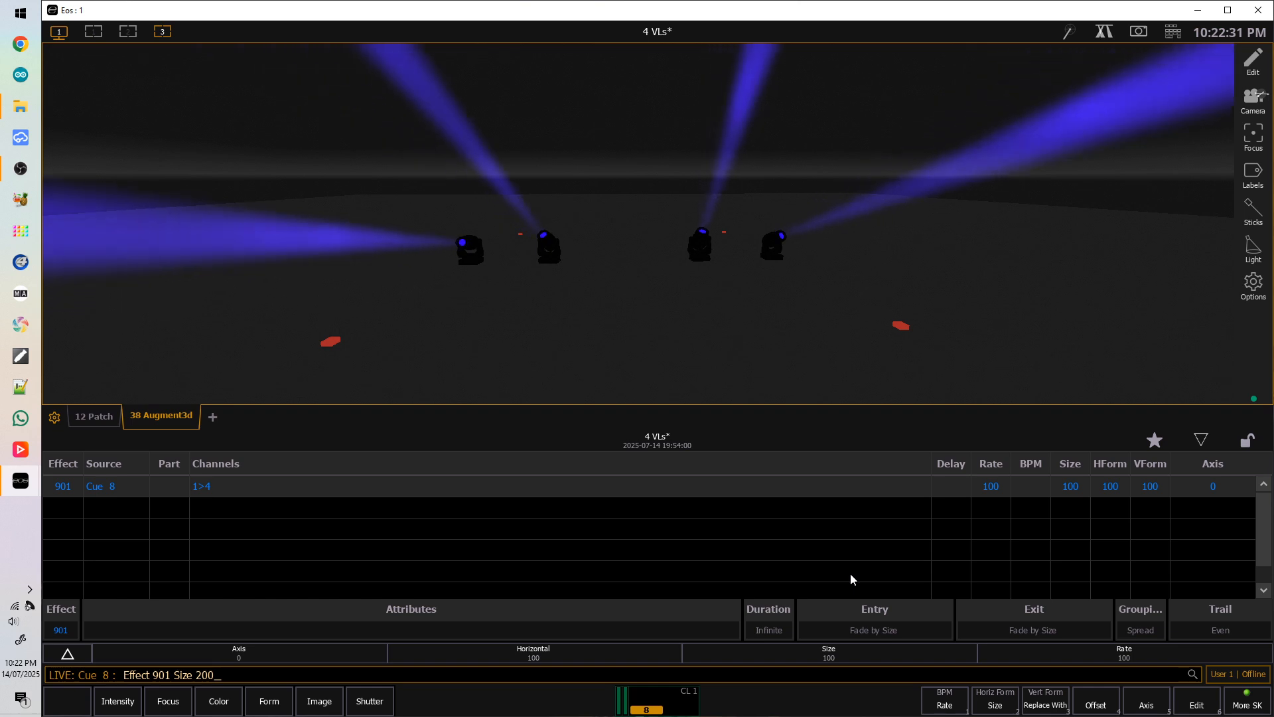
pyautogui.press('Return')
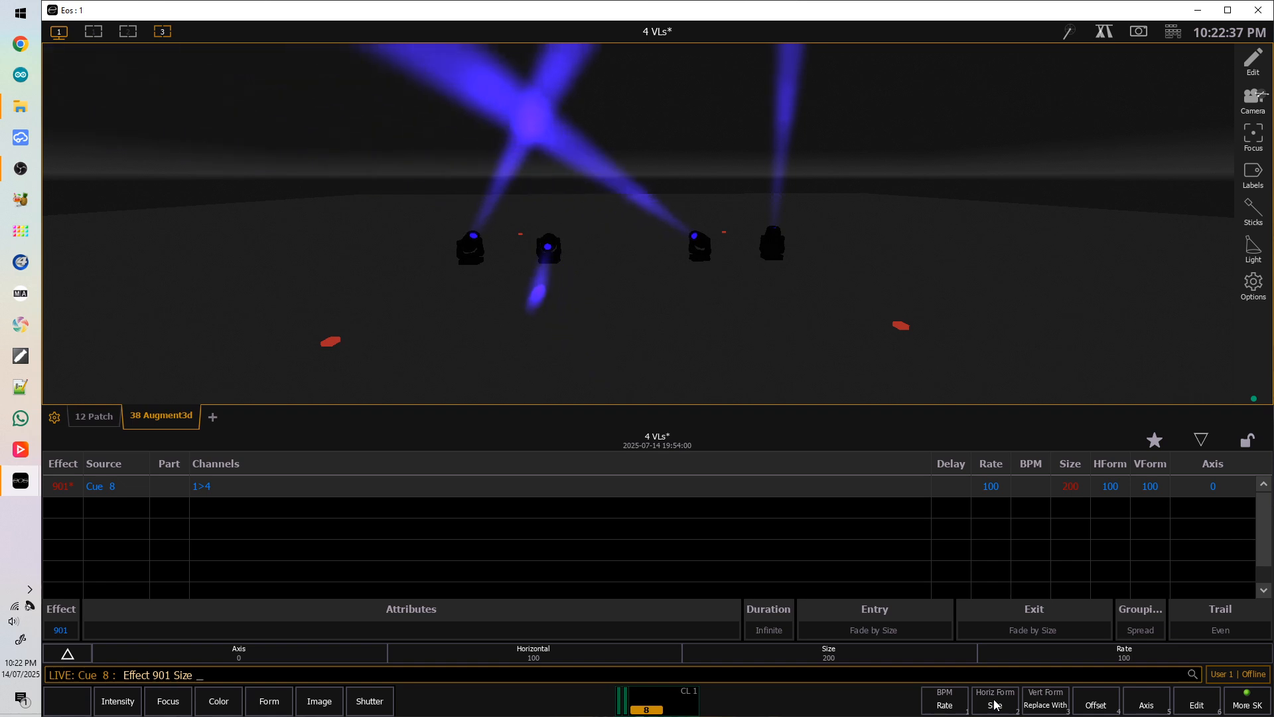
pyautogui.write('250')
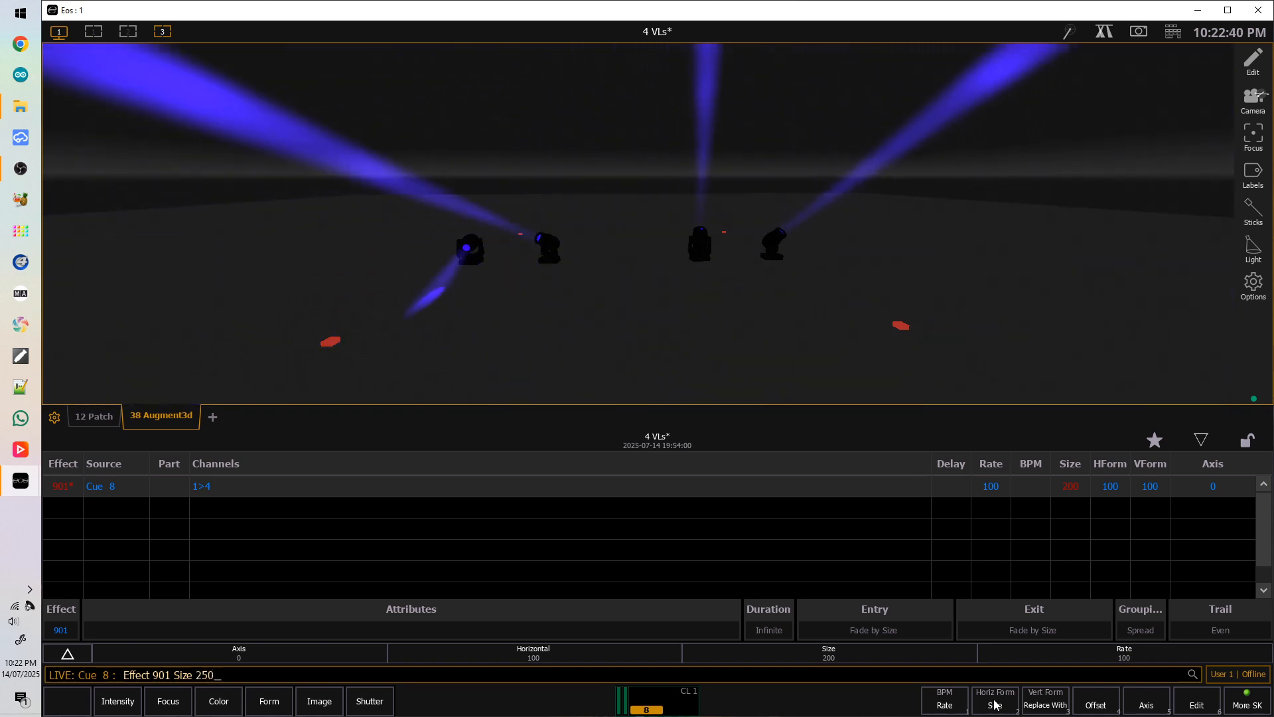
pyautogui.press('Return')
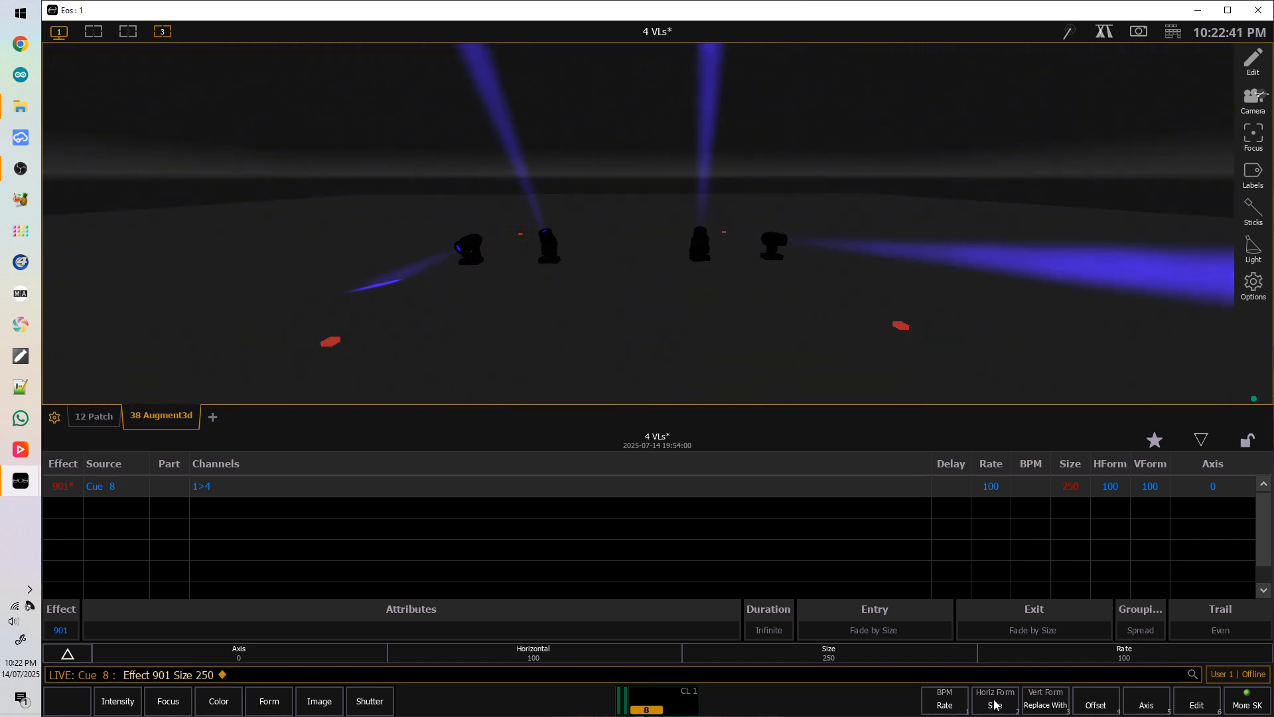
pyautogui.press('BackSpace')
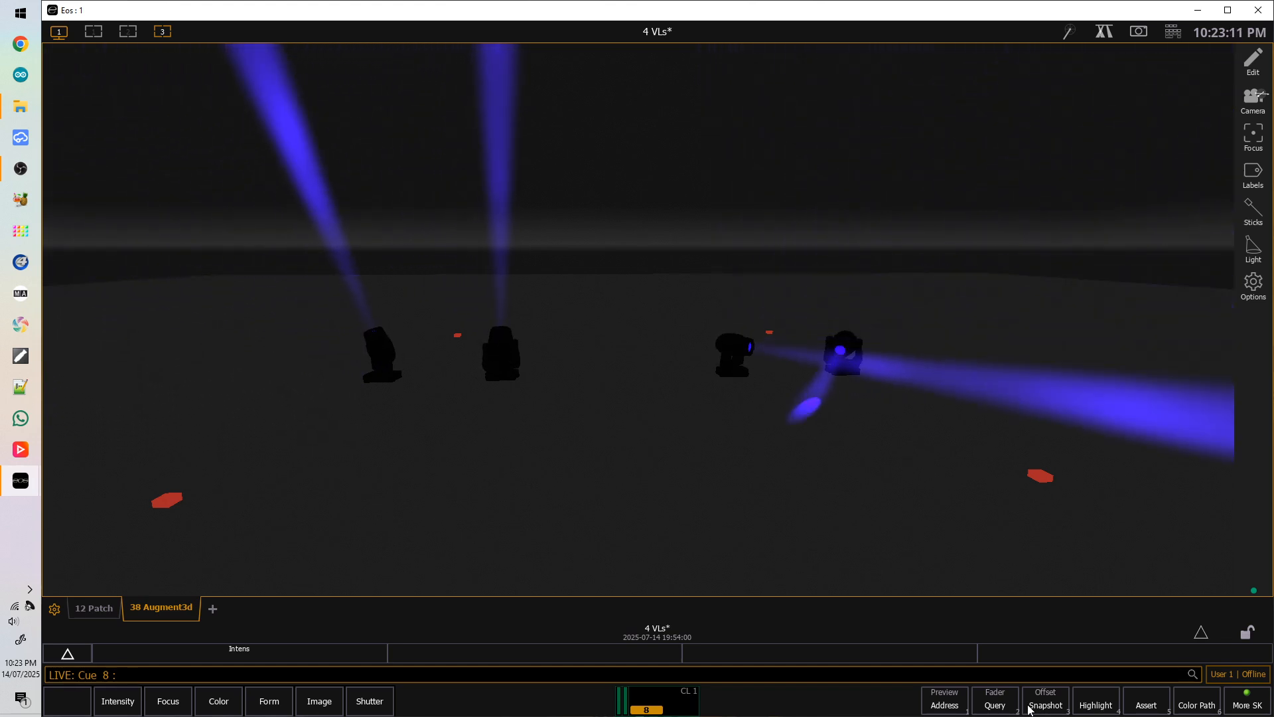
# Record the look with the enlarged effect as cue 9 with a time of 1 second.
pyautogui.press('r')
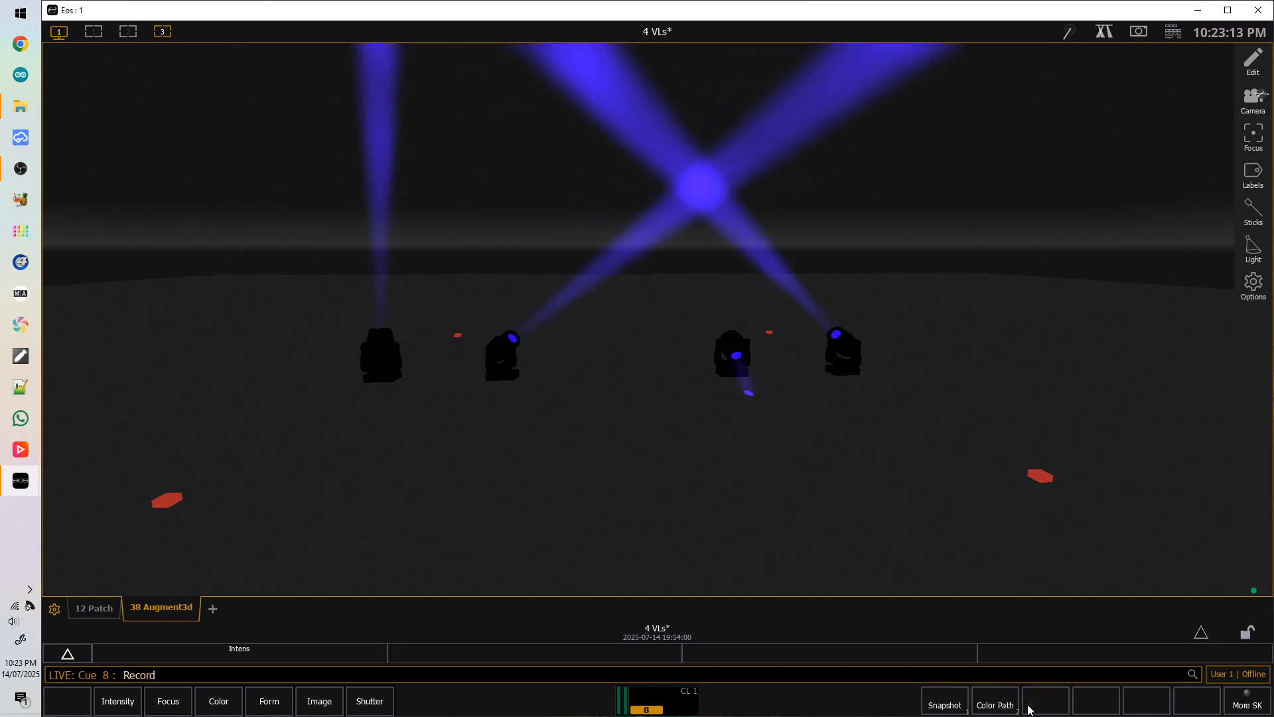
pyautogui.press('Return')
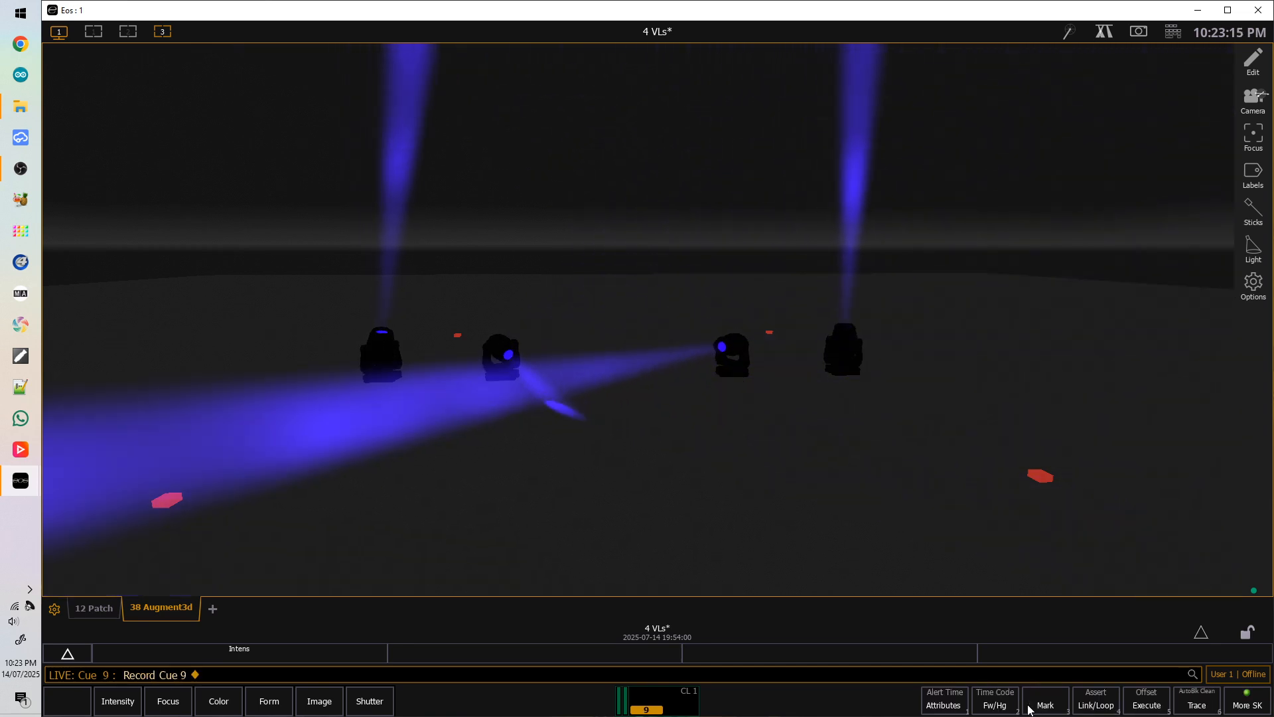
pyautogui.write('t1')
pyautogui.press('Return')
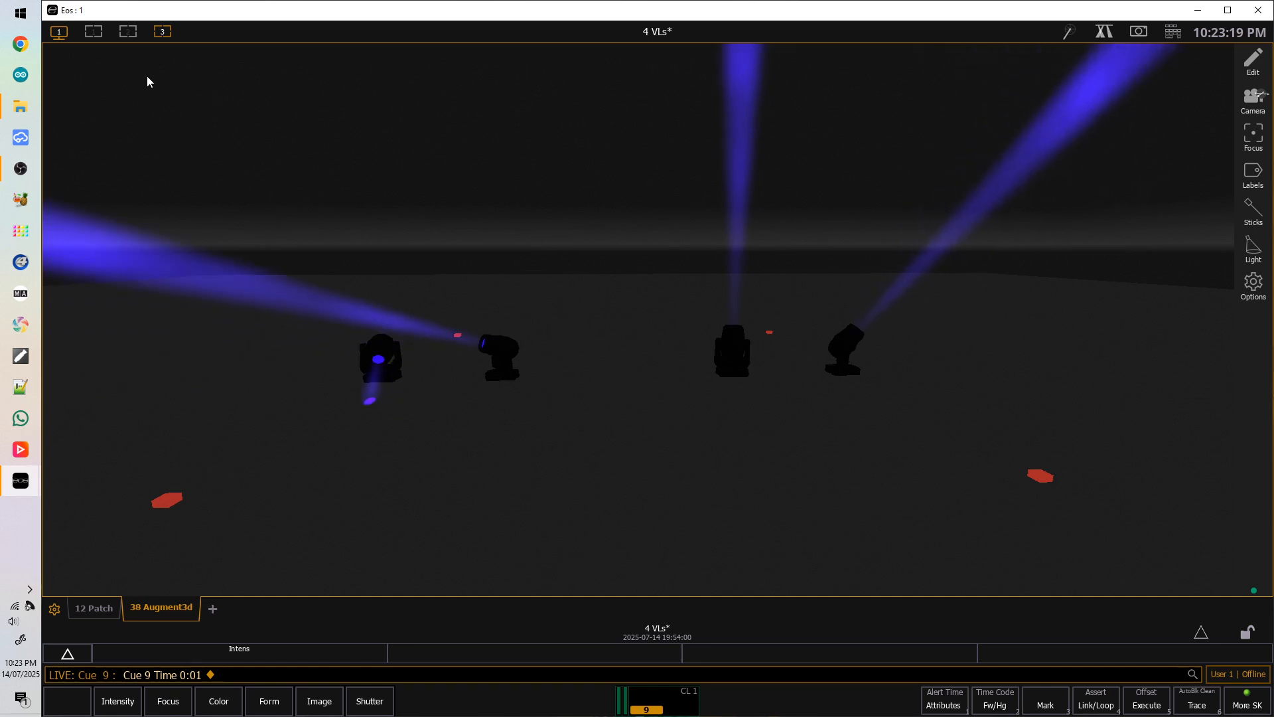
# Review the effect entries in the cue list and compare the looks by going back to cue 8 and forward to cue 9.
pyautogui.click(93, 31)
pyautogui.scroll(3, 461, 454)
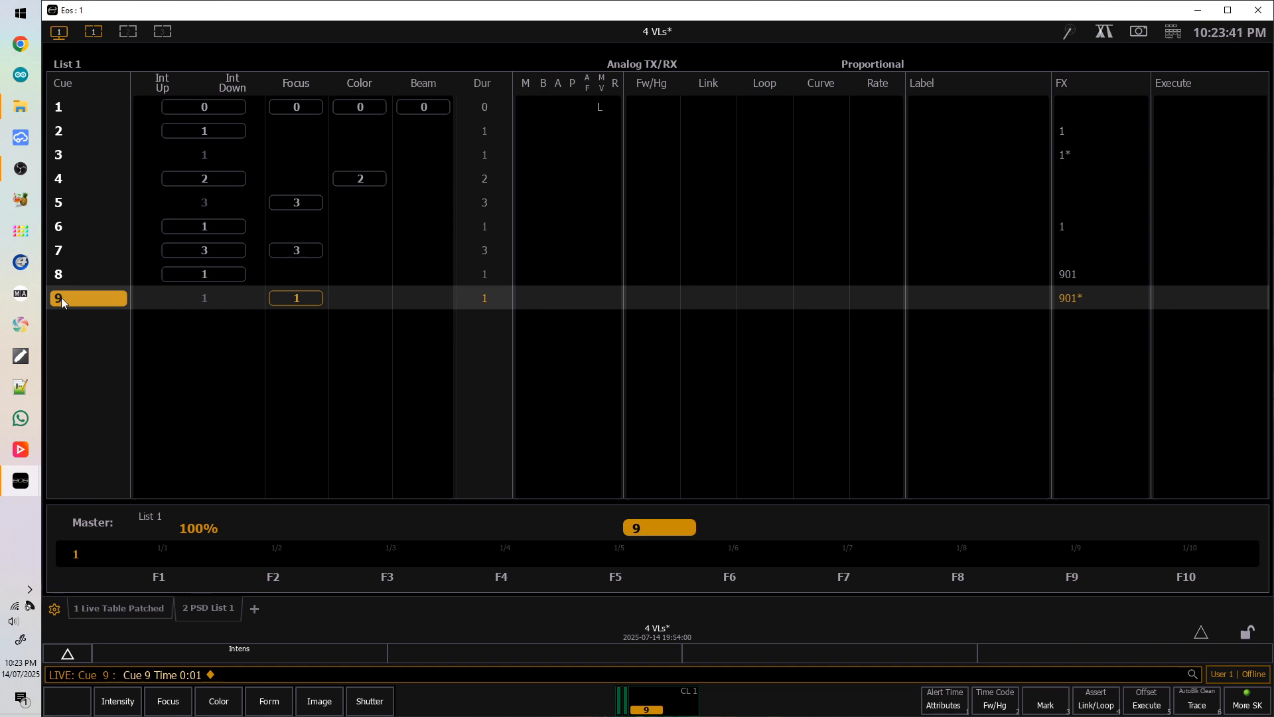
pyautogui.hotkey('ctrl', '-')
pyautogui.click(159, 34)
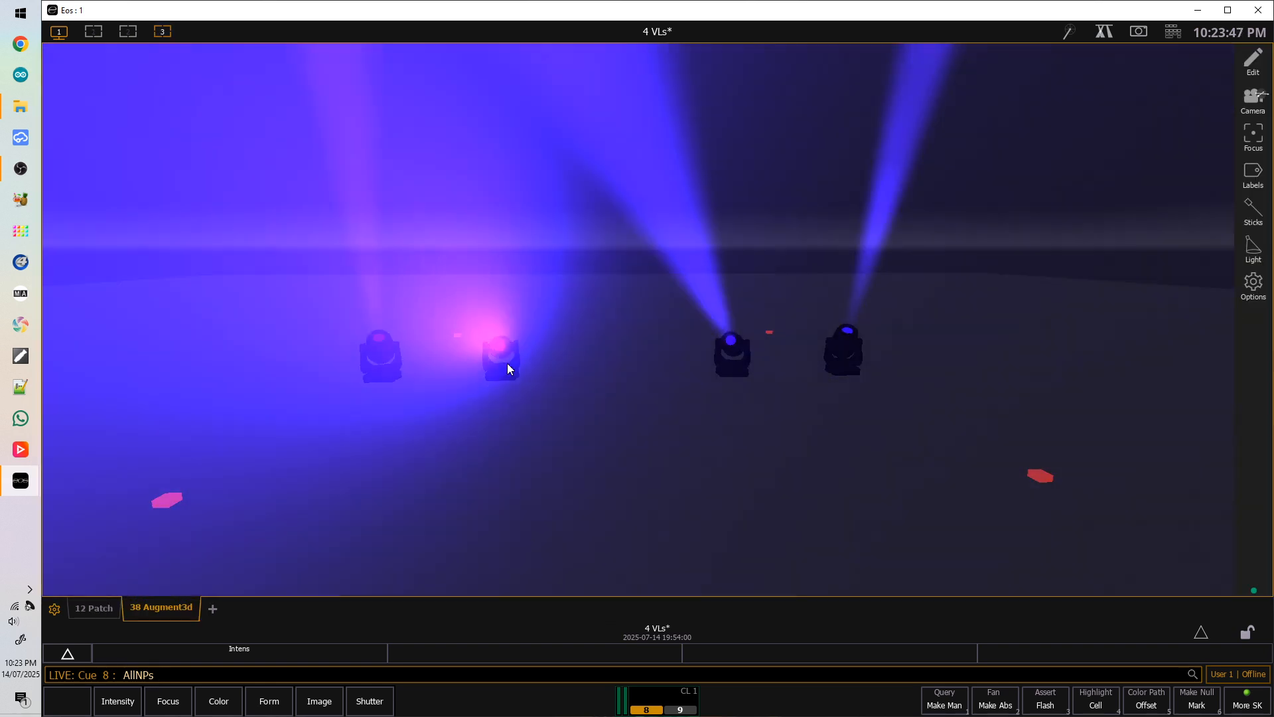
pyautogui.press('BackSpace')
pyautogui.hotkey('ctrl', '=')
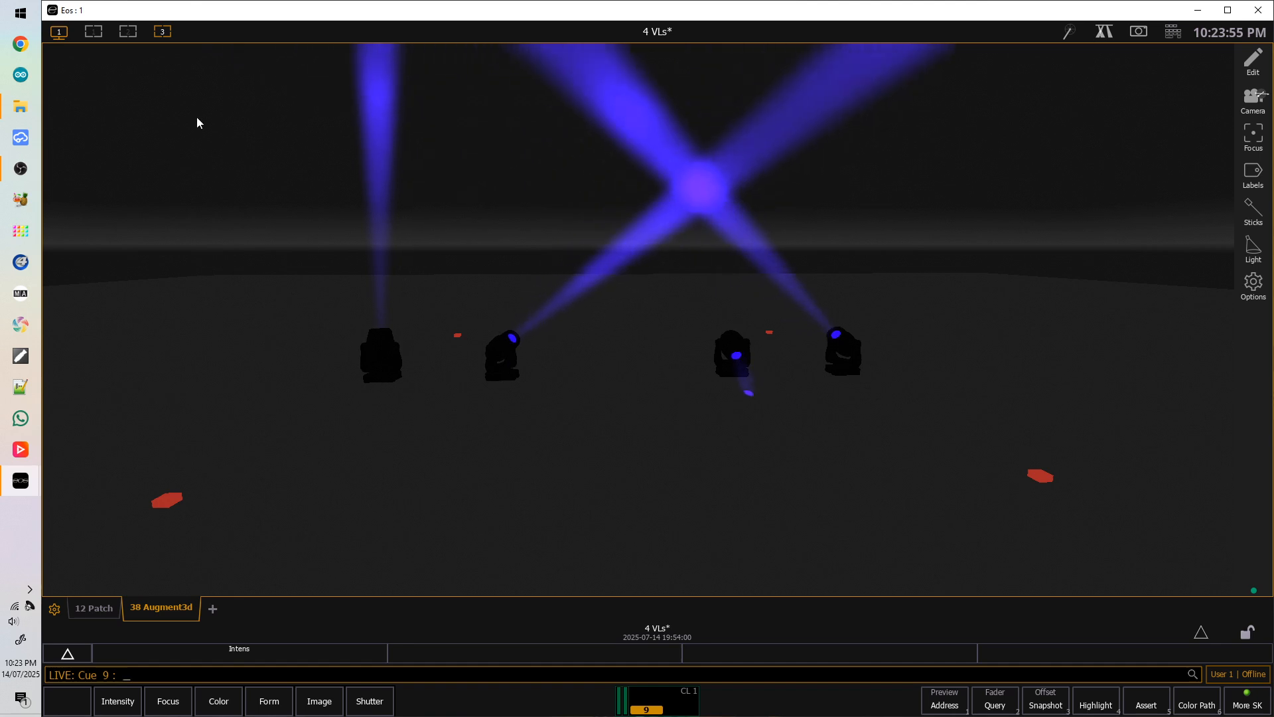
pyautogui.click(93, 31)
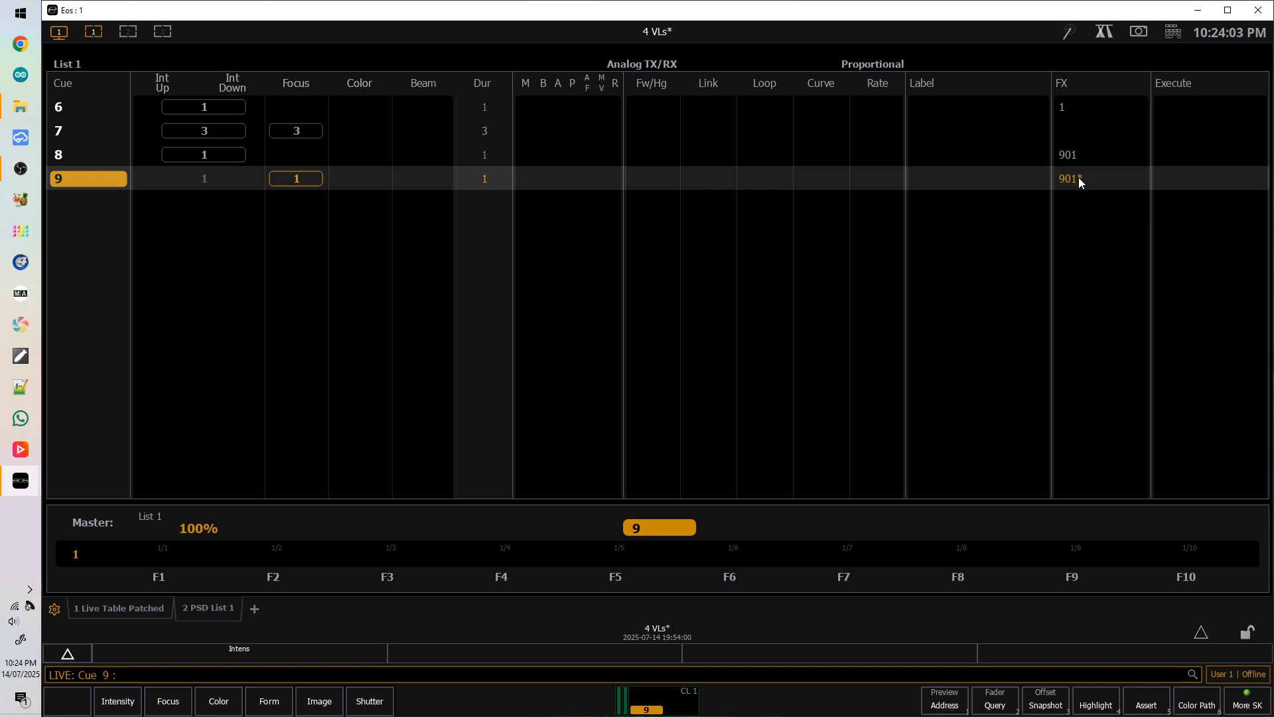
# Go to cue 2 and watch its effect in Augment3d, playing on to cue 3.
pyautogui.scroll(5, 1078, 177)
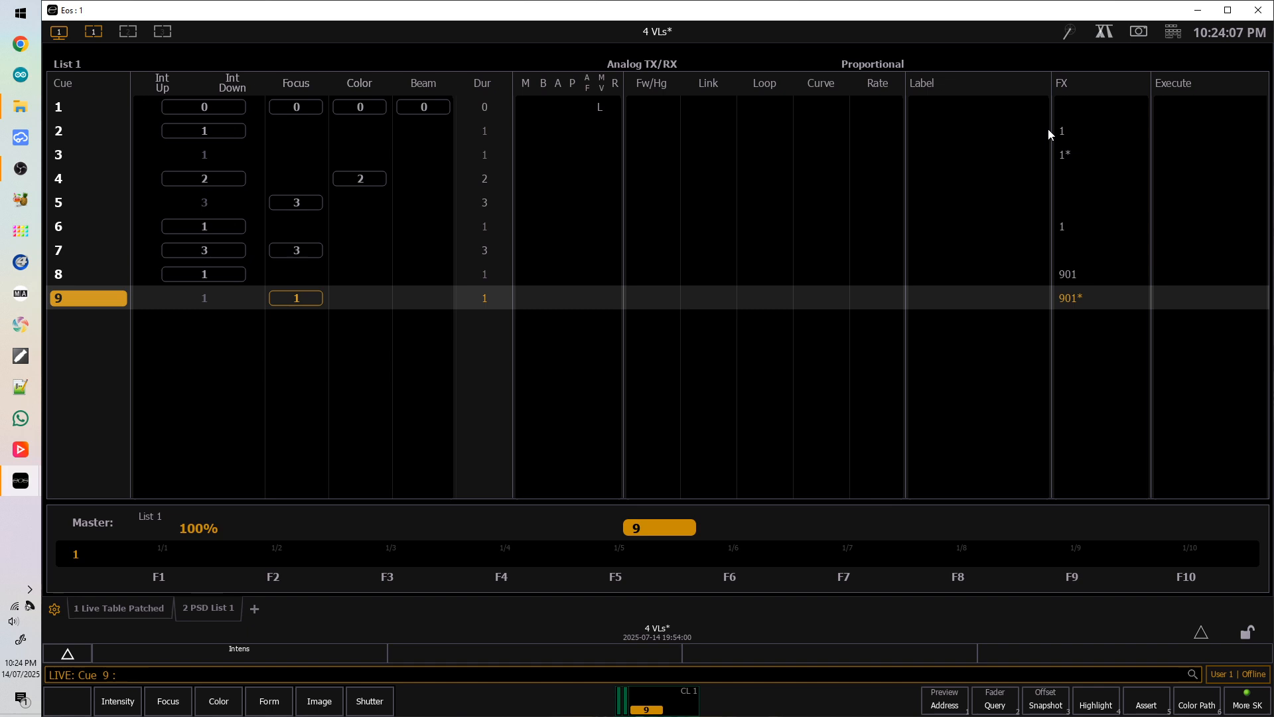
pyautogui.write('2')
pyautogui.press('Return')
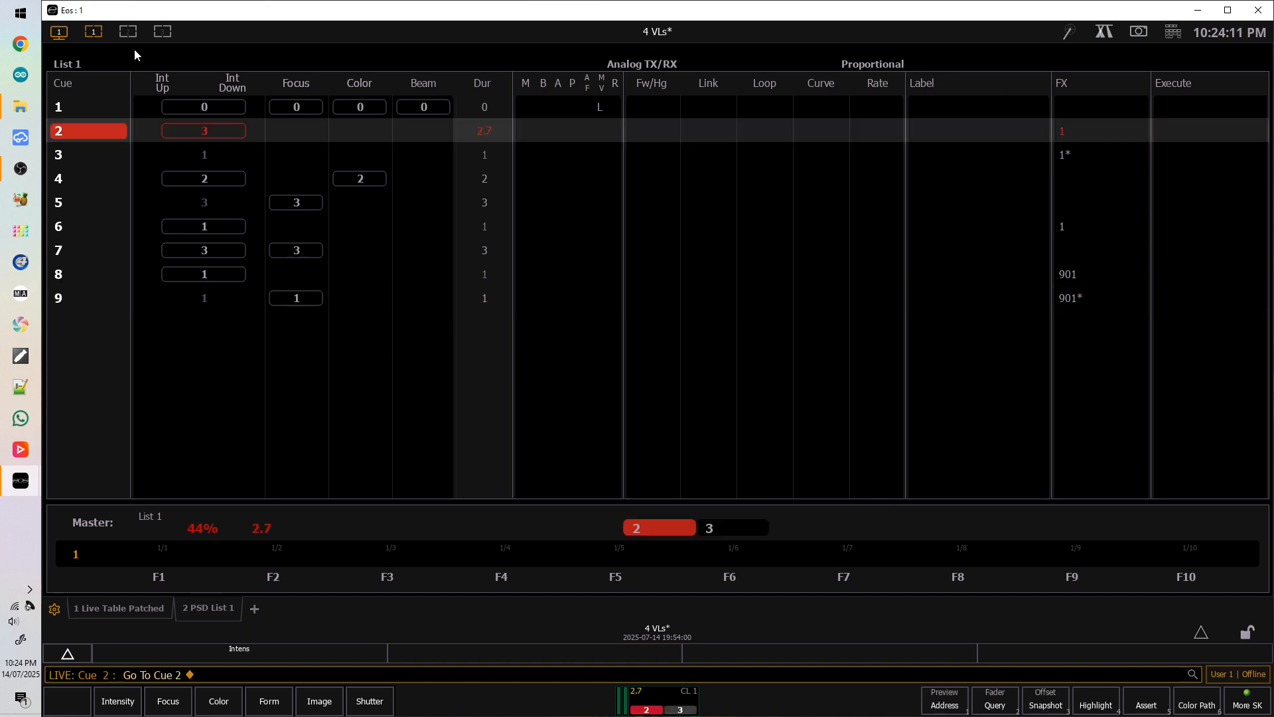
pyautogui.click(163, 32)
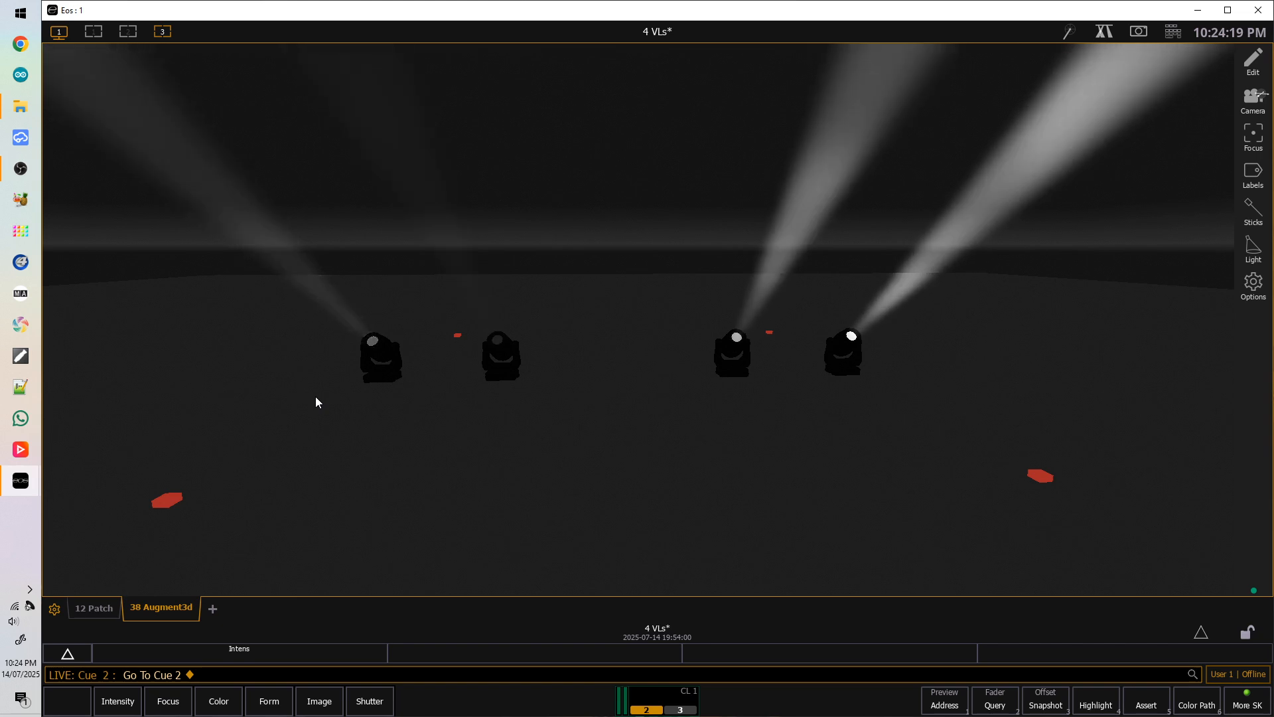
pyautogui.press('BackSpace')
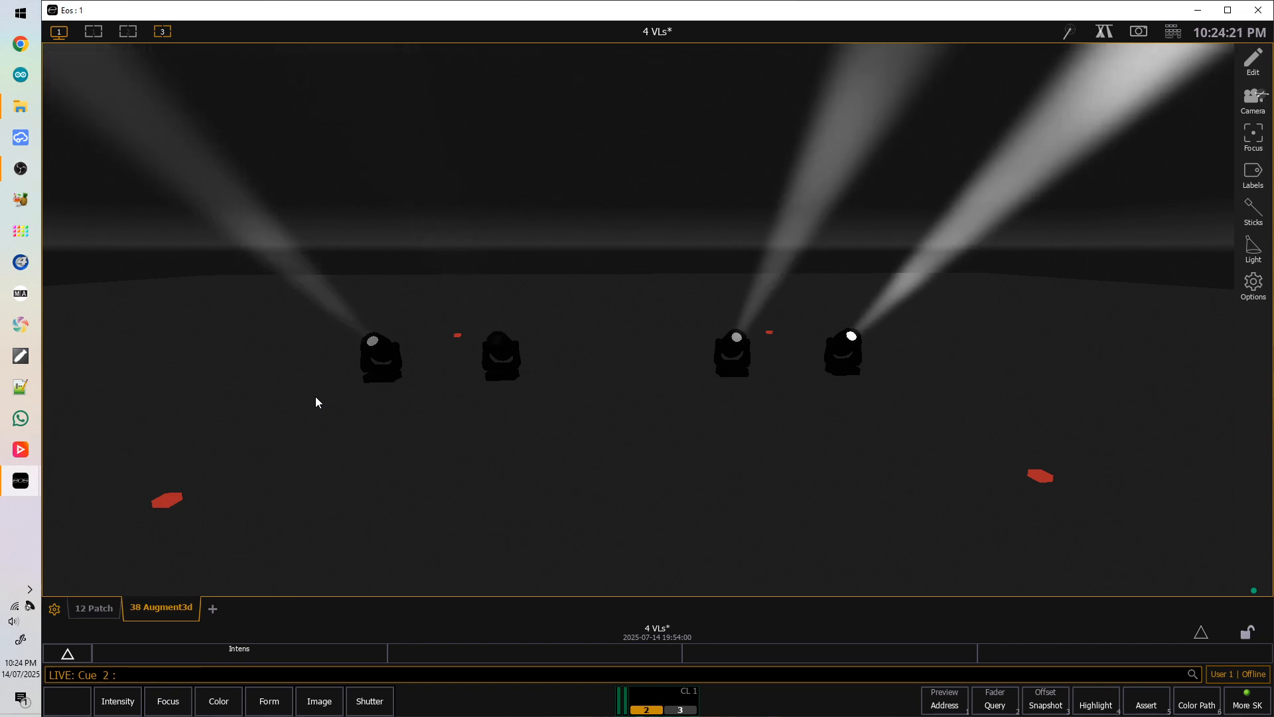
pyautogui.press('F12')
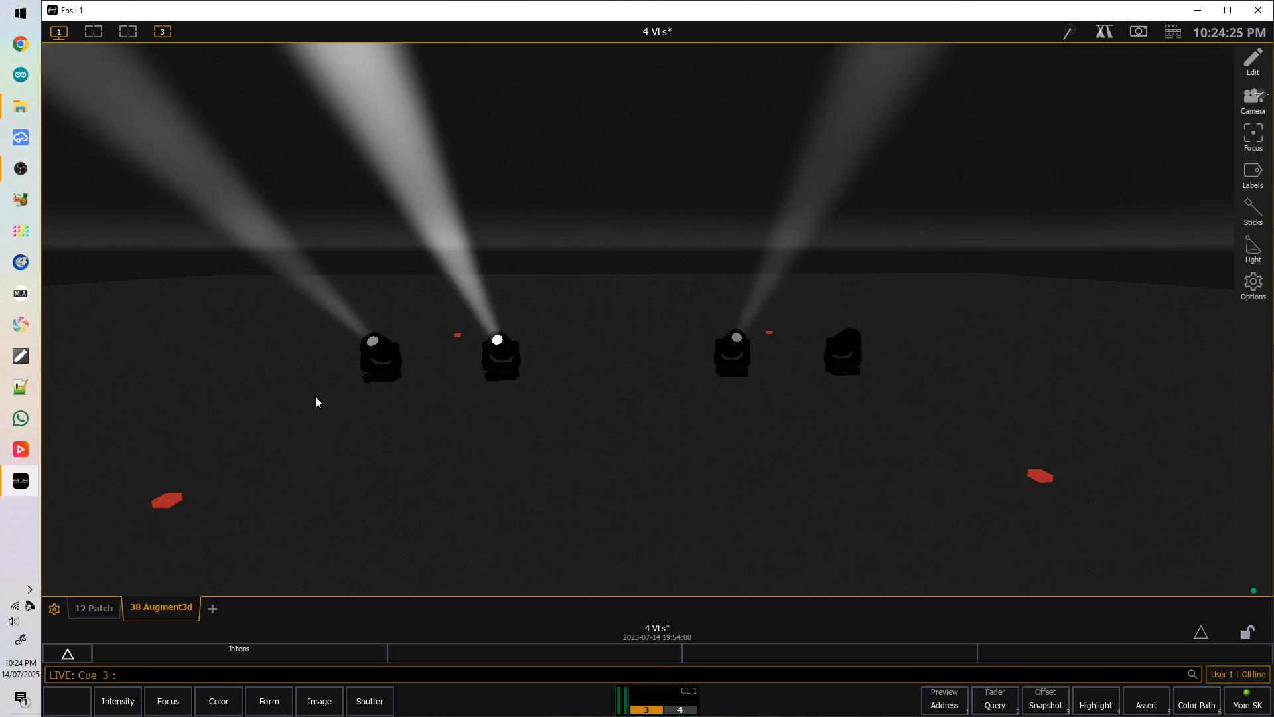
# Check cue 3's effect entry in the cue list and play the following cues in Augment3d up to cue 6.
pyautogui.click(93, 31)
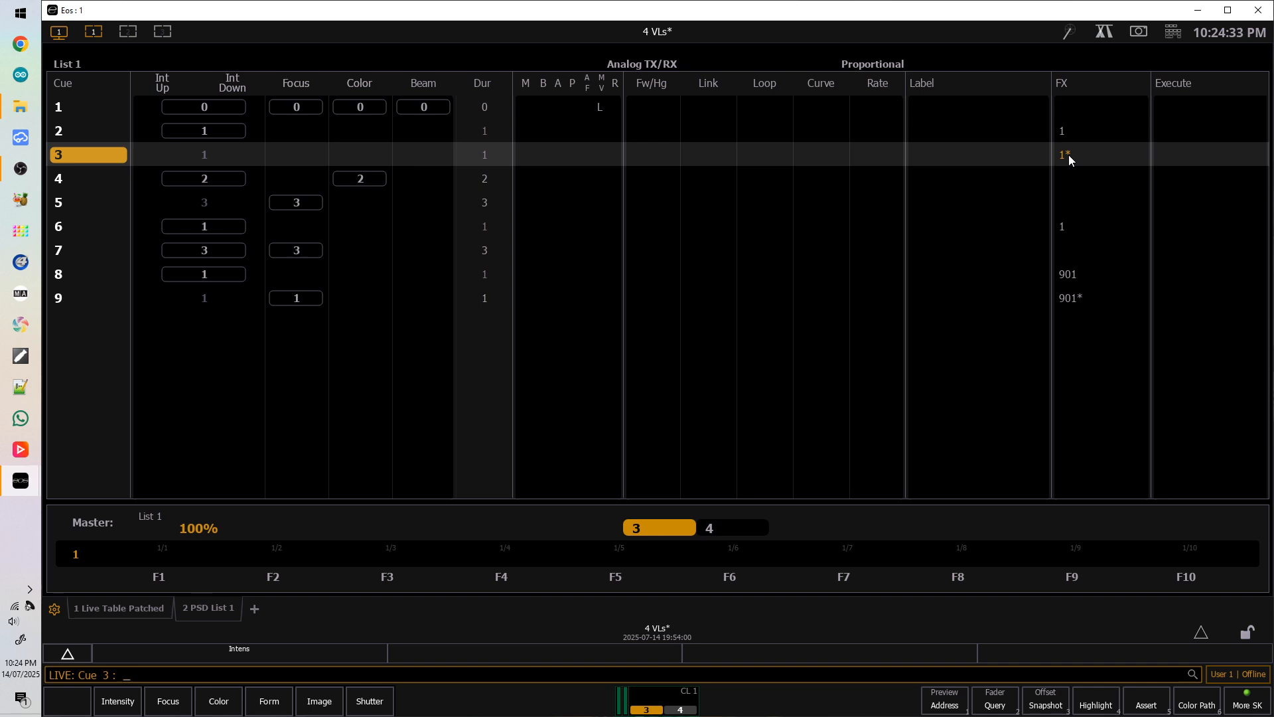
pyautogui.click(161, 31)
pyautogui.hotkey('ctrl', 'space')
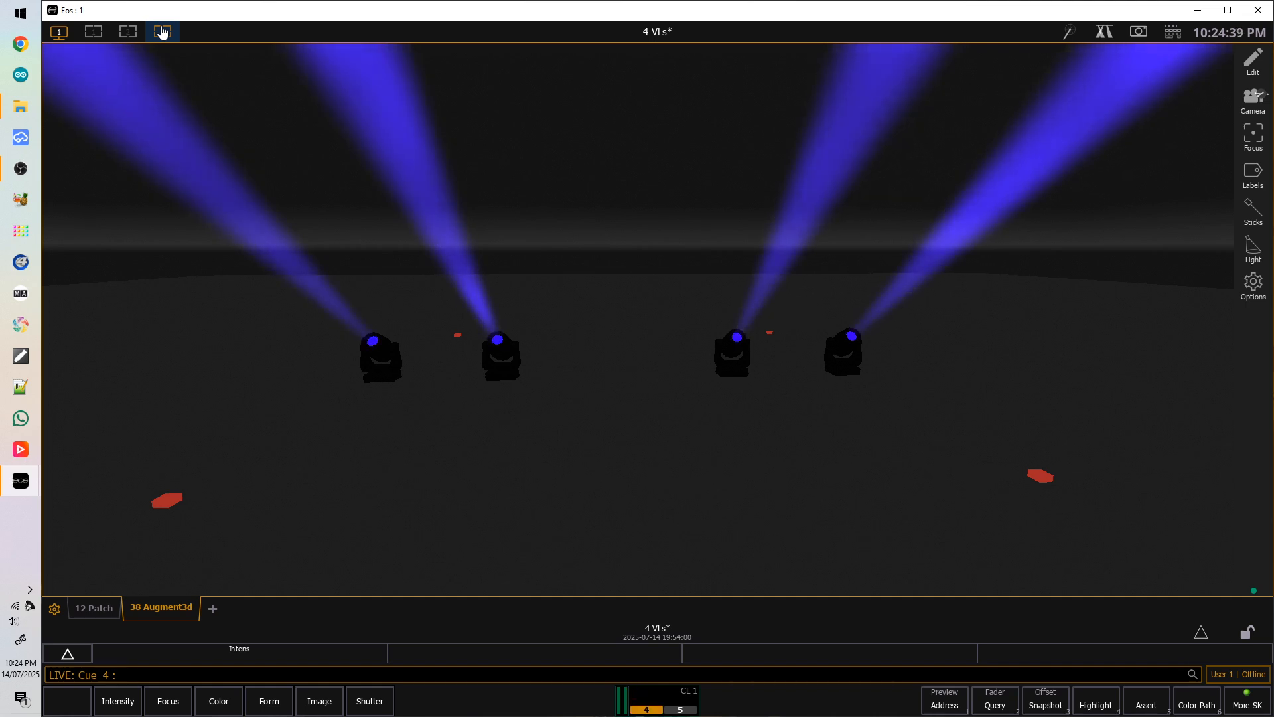
pyautogui.hotkey('ctrl', 'space')
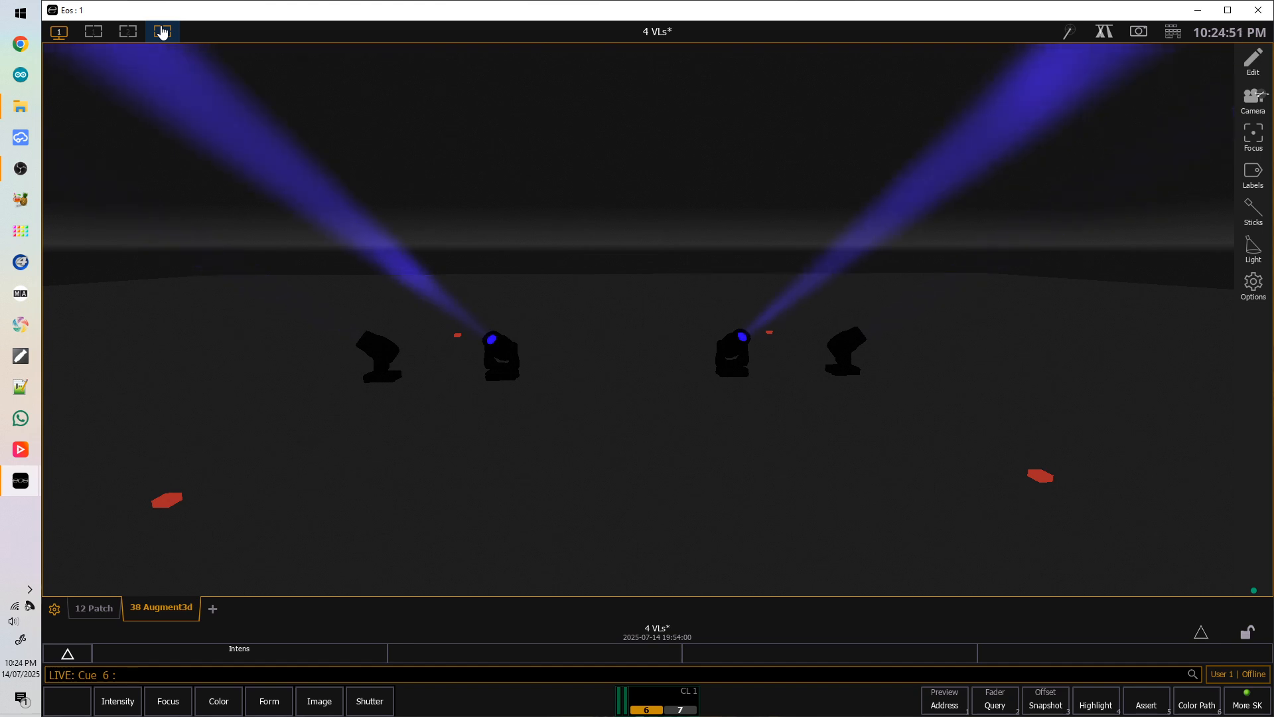
# Compare cue 6's effect entry in the cue list with its look in Augment3d, and play the cues on to cue 9.
pyautogui.click(93, 32)
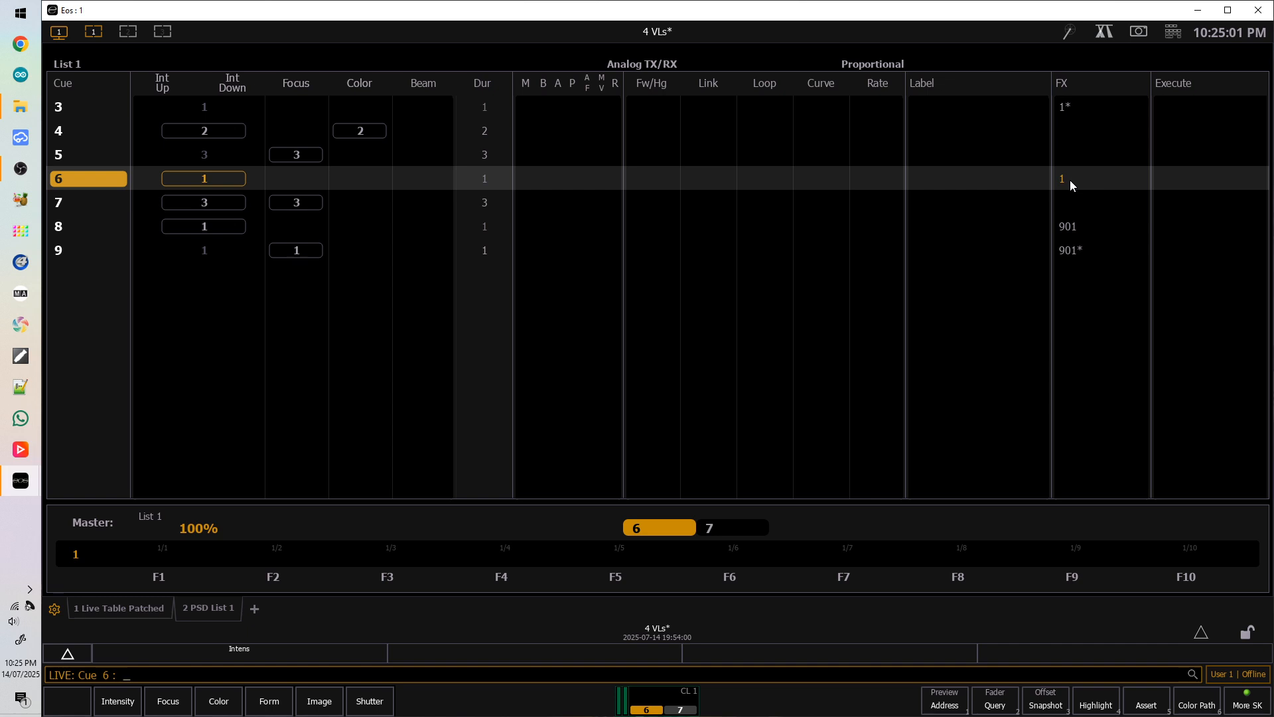
pyautogui.click(163, 33)
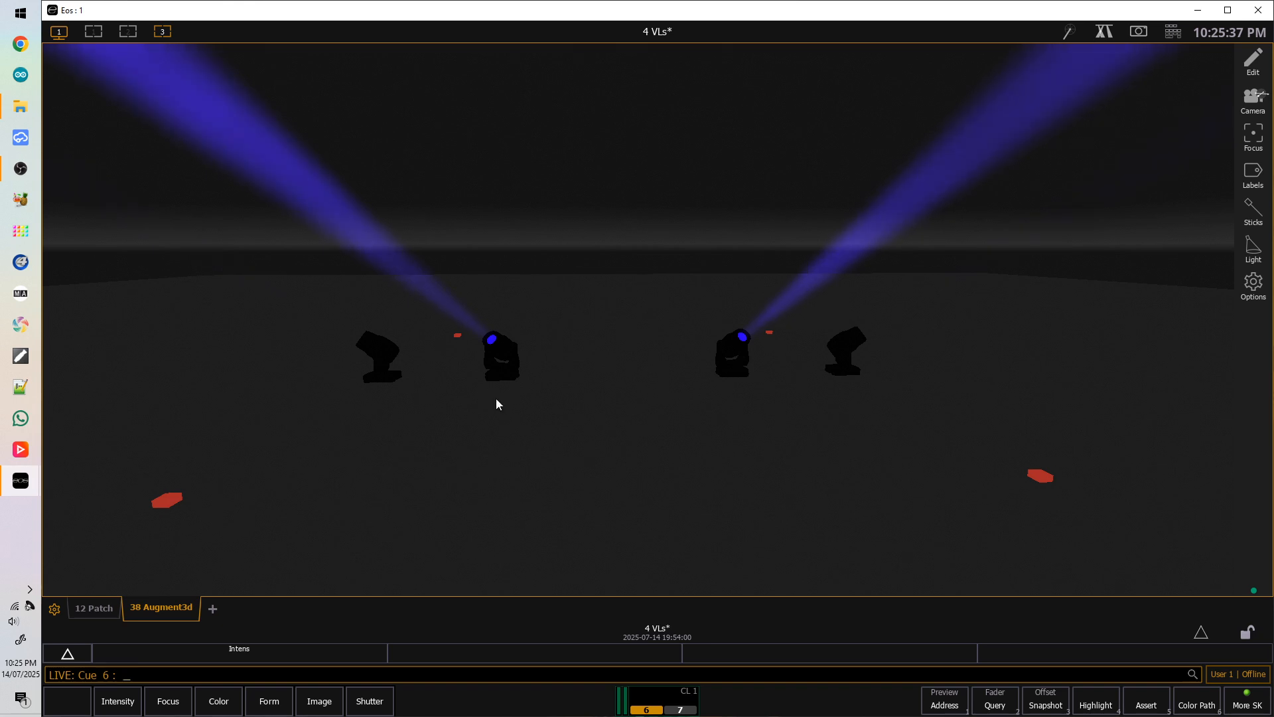
pyautogui.click(93, 31)
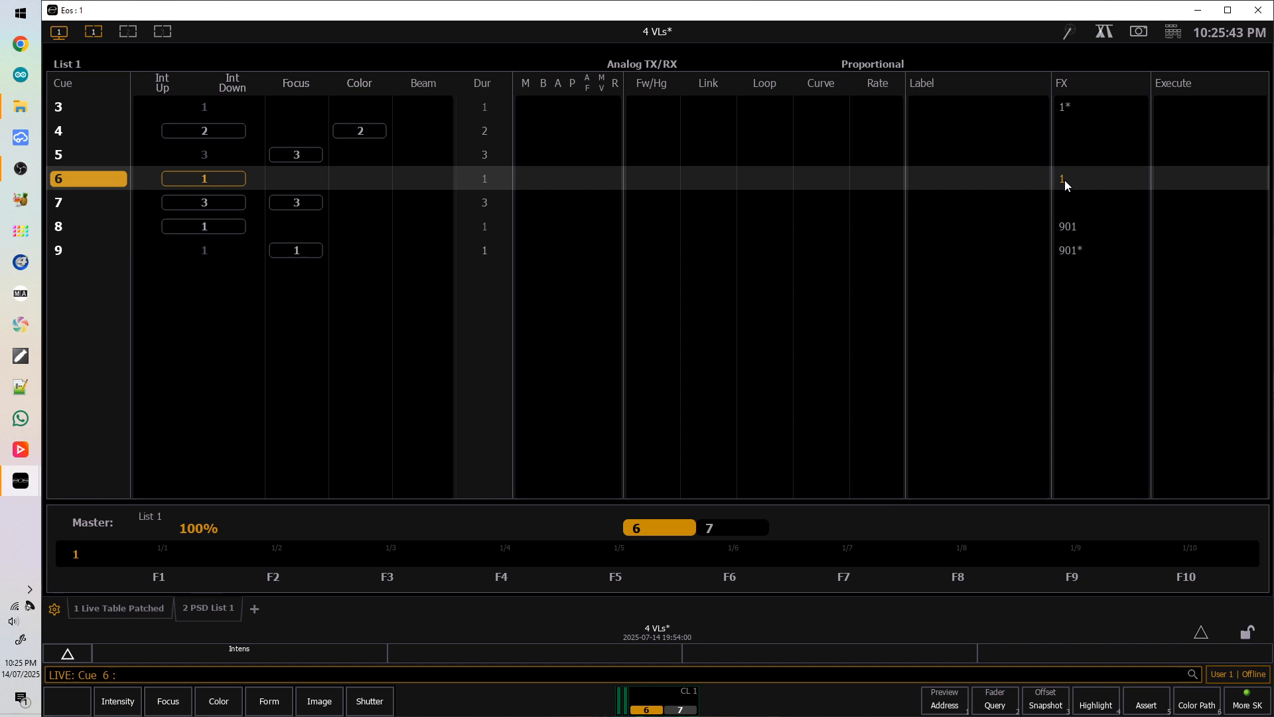
pyautogui.click(162, 31)
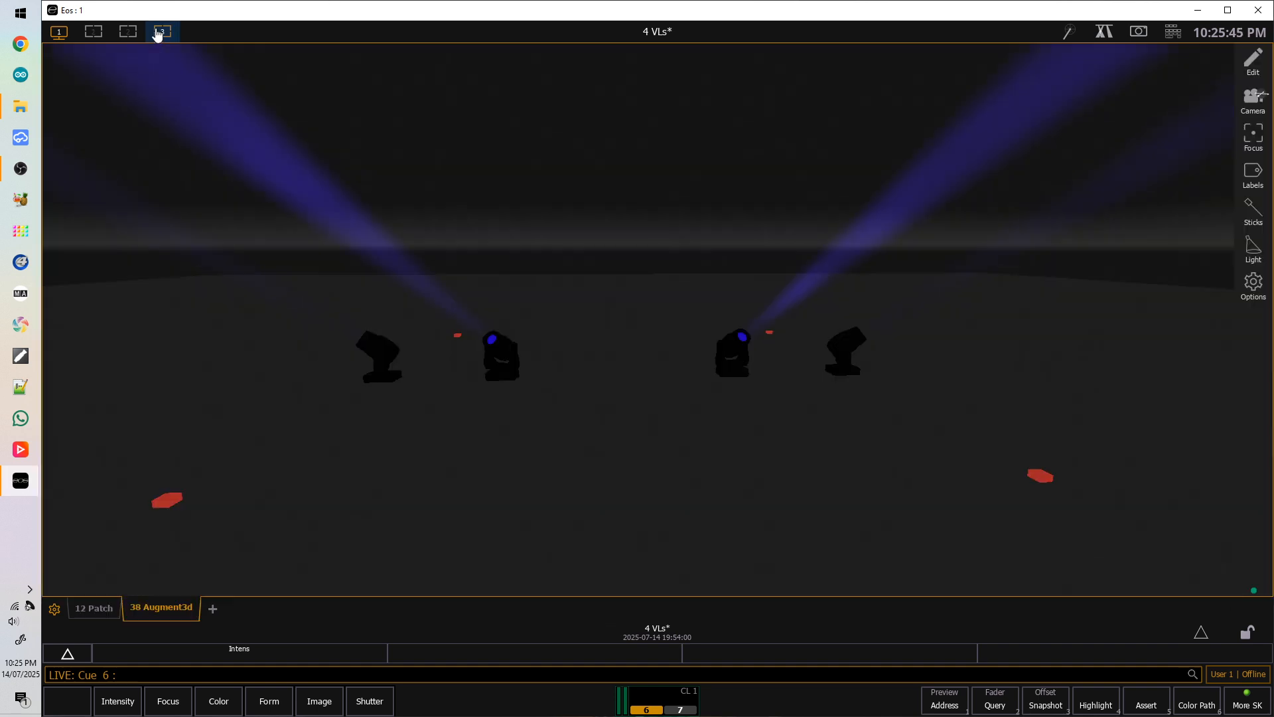
pyautogui.press('F12')
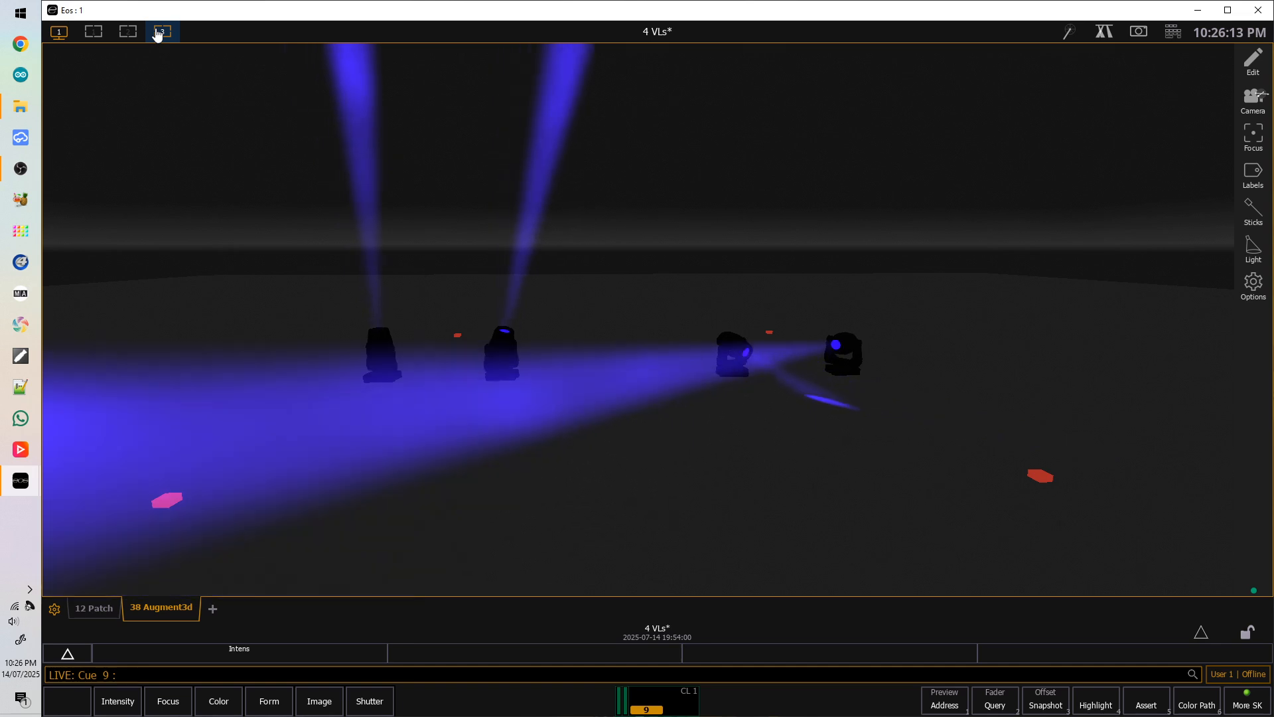
# Review the whole cue list from cue 1 to cue 9 and return to the Augment3d view.
pyautogui.click(93, 32)
pyautogui.scroll(3, 1062, 199)
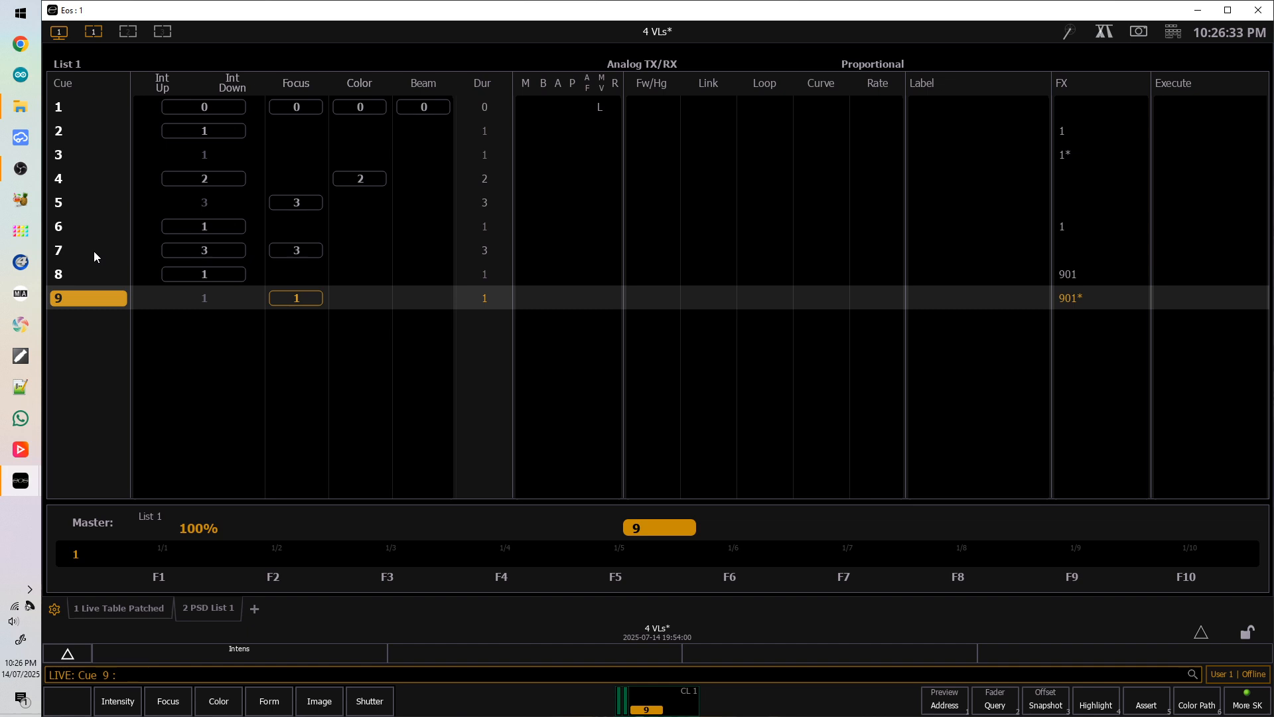
pyautogui.click(163, 31)
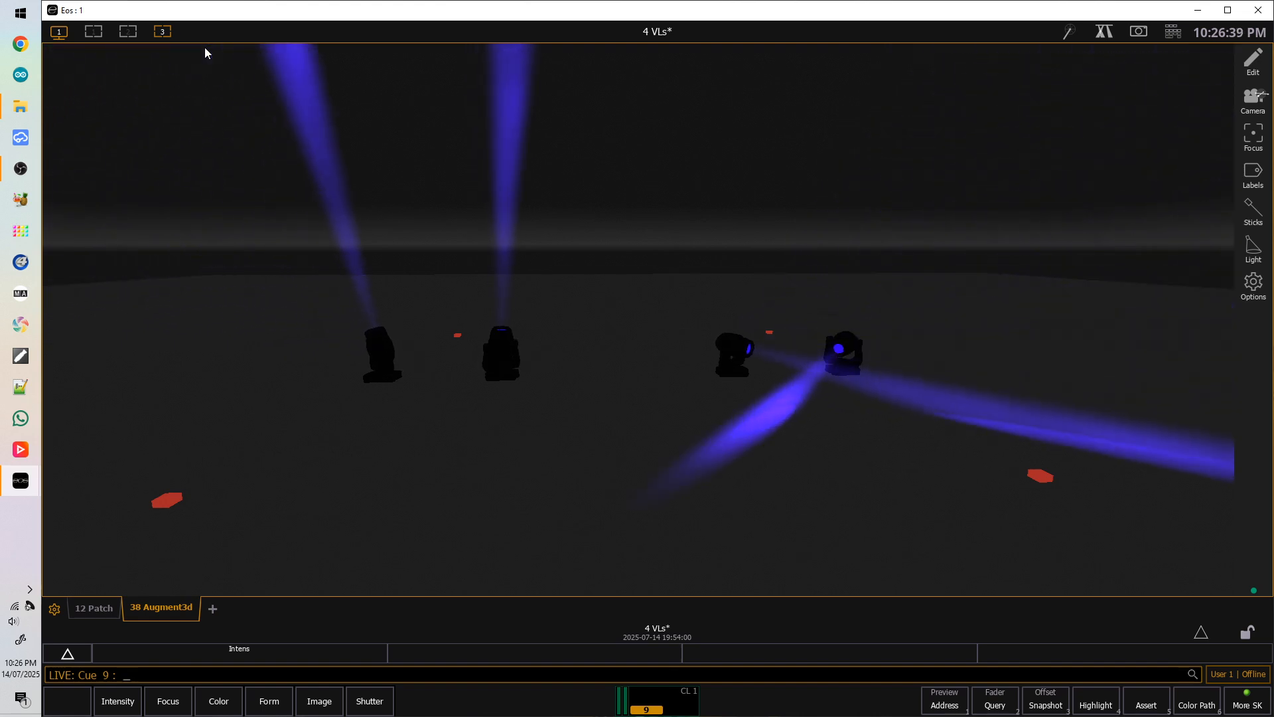
# Examine the list of available effects and the live parameters of the effect running in cue 9.
pyautogui.press('e')
pyautogui.press('e')
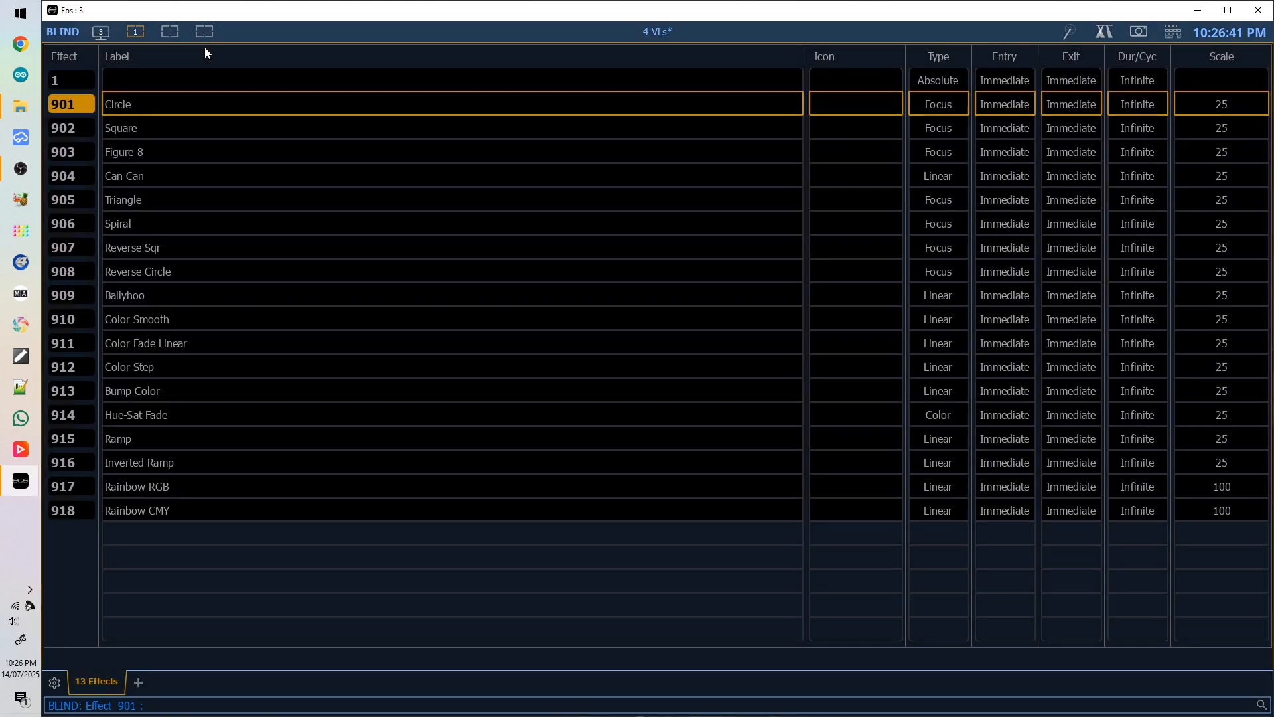
pyautogui.press('F1')
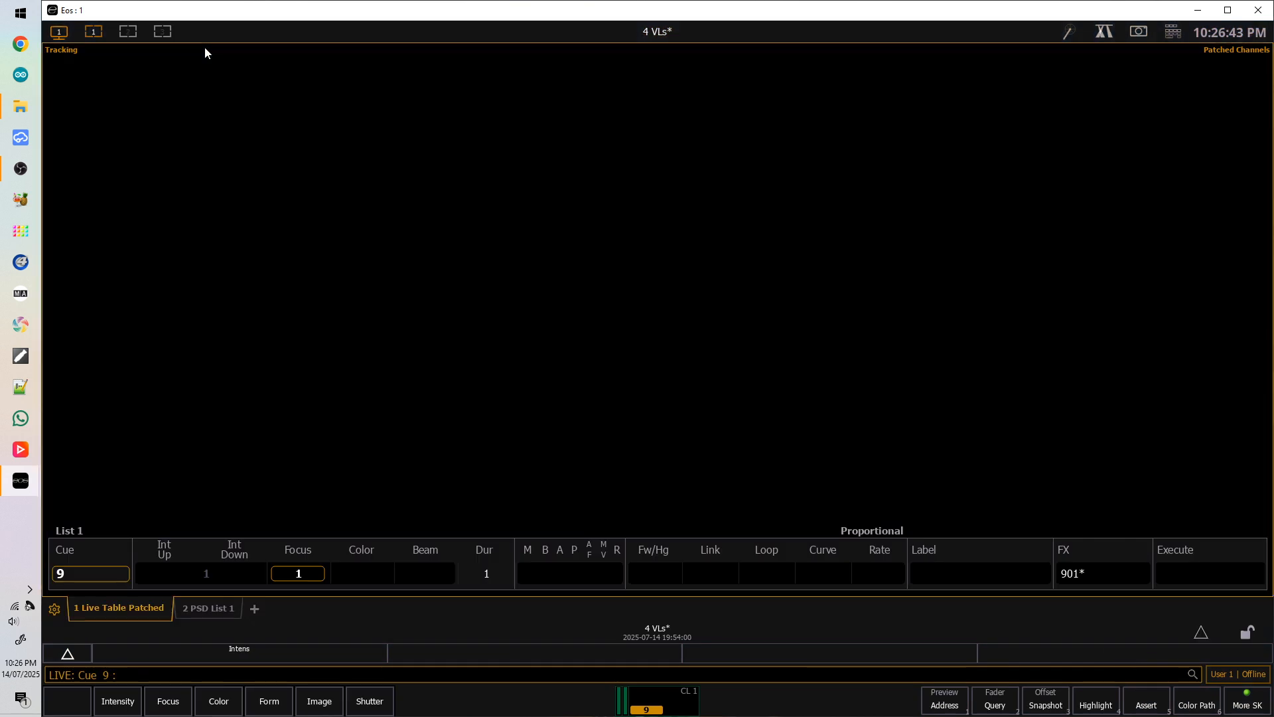
pyautogui.click(162, 33)
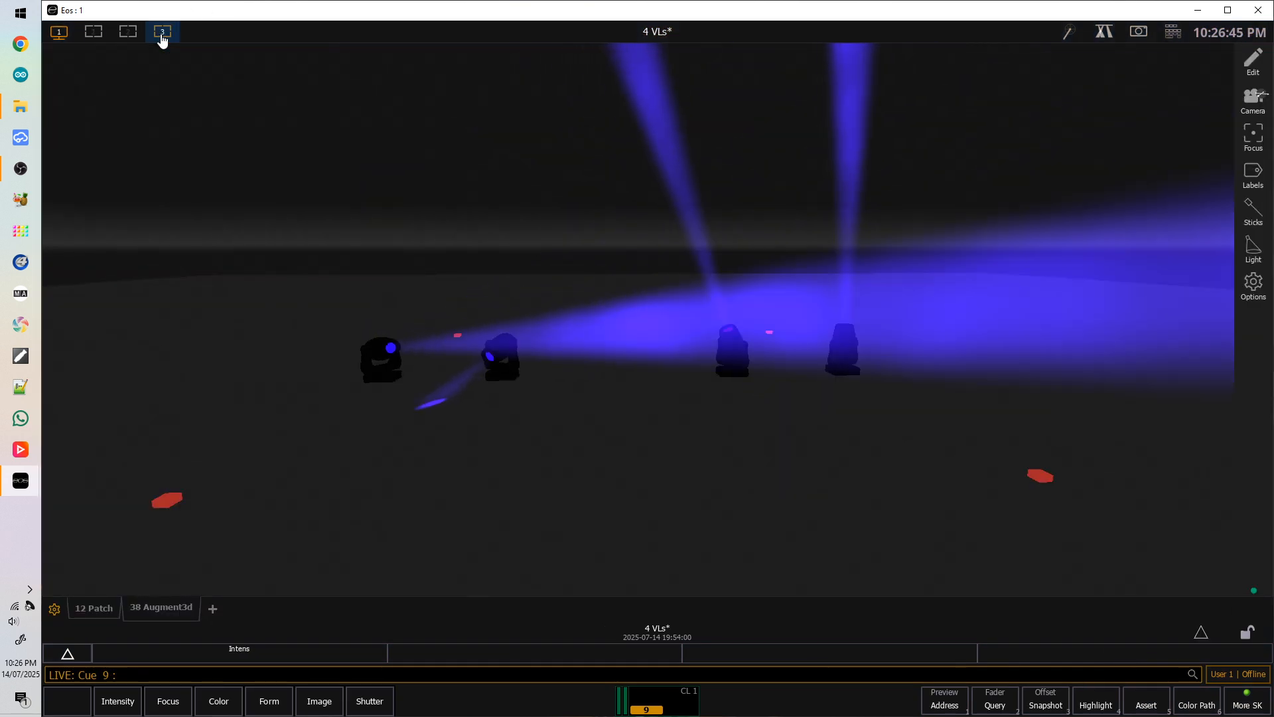
pyautogui.press('e')
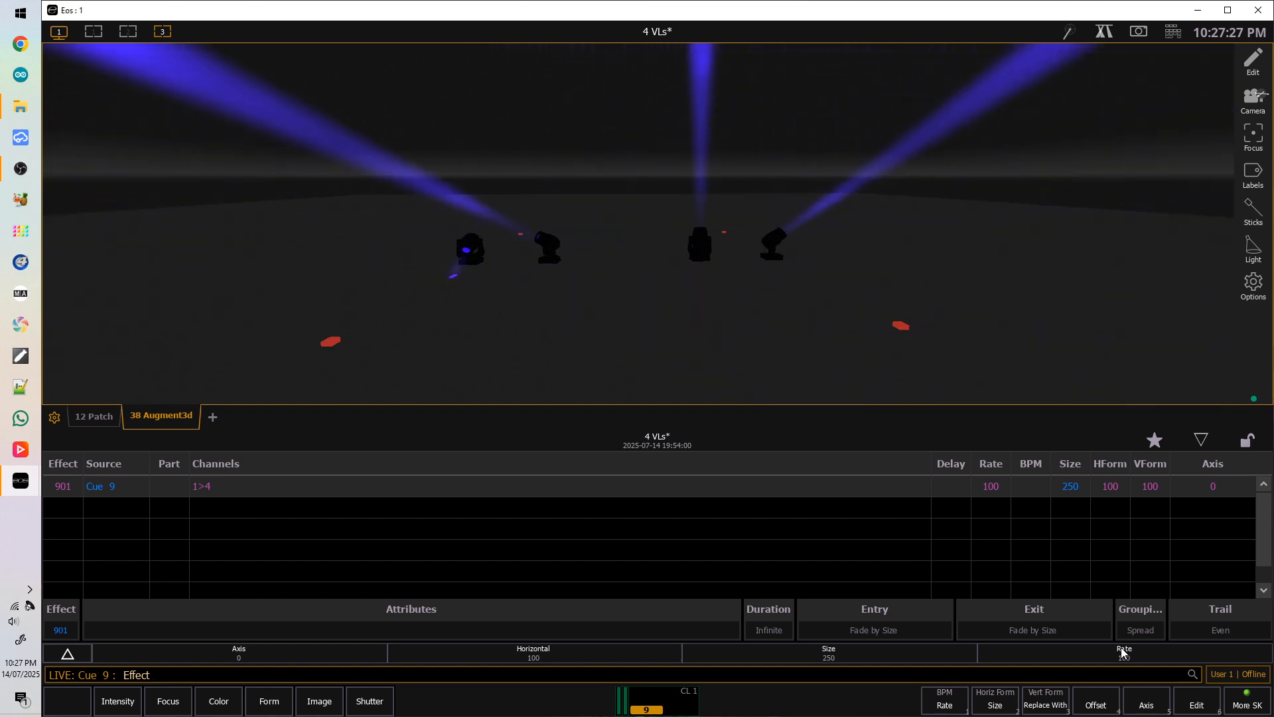
pyautogui.press('Escape')
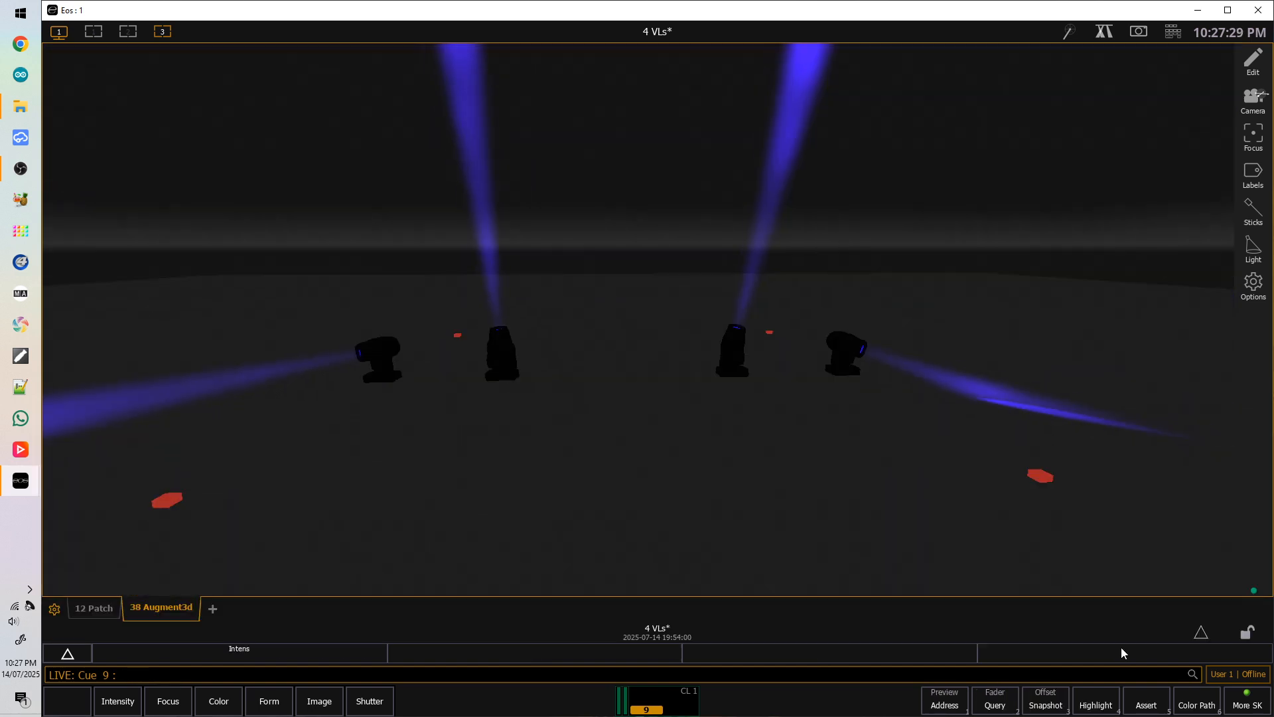
# Go to cue 1, return to cue 9 using the cue list as reference, and view its look in Augment3d.
pyautogui.hotkey('ctrl', 'g')
pyautogui.write('1')
pyautogui.press('Return')
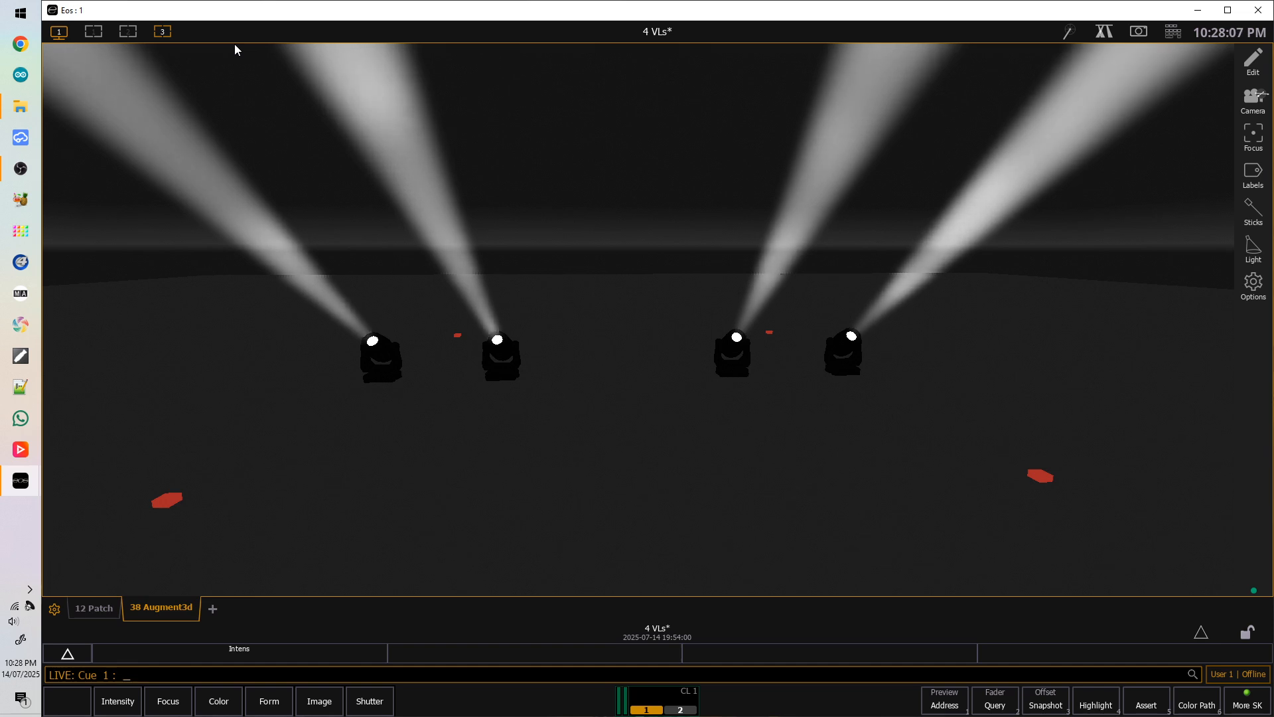
pyautogui.click(93, 32)
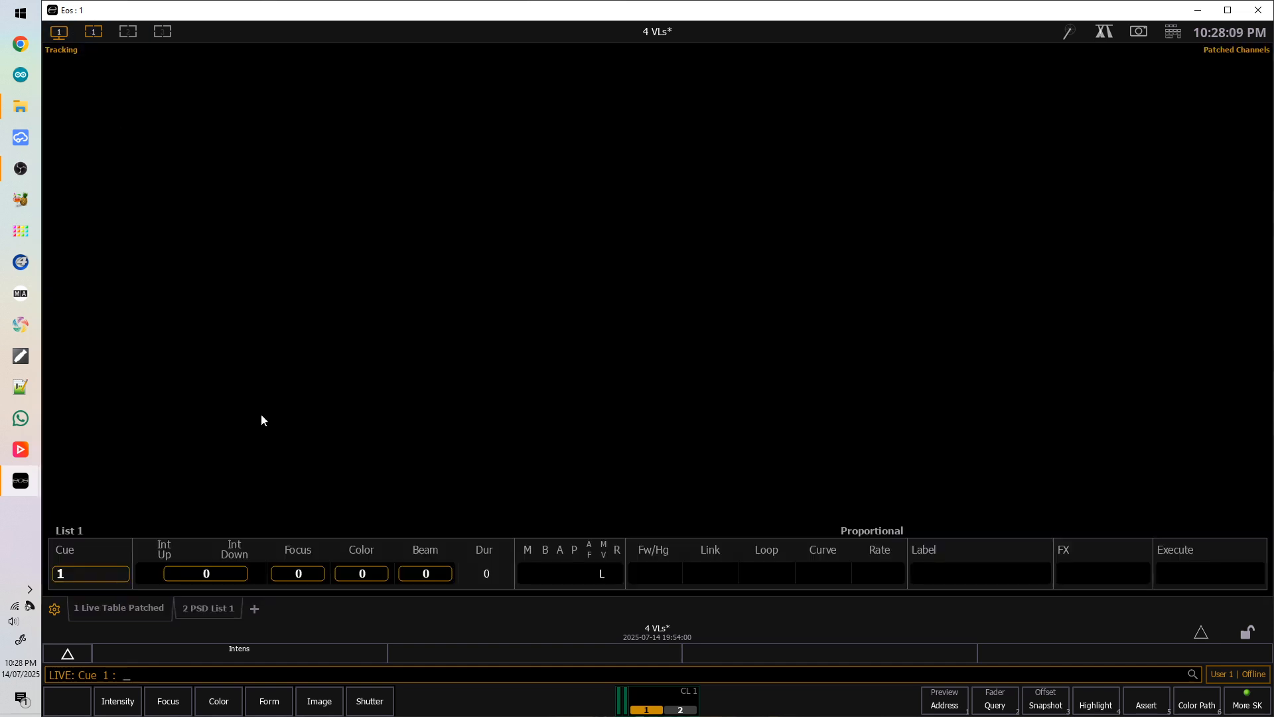
pyautogui.click(187, 611)
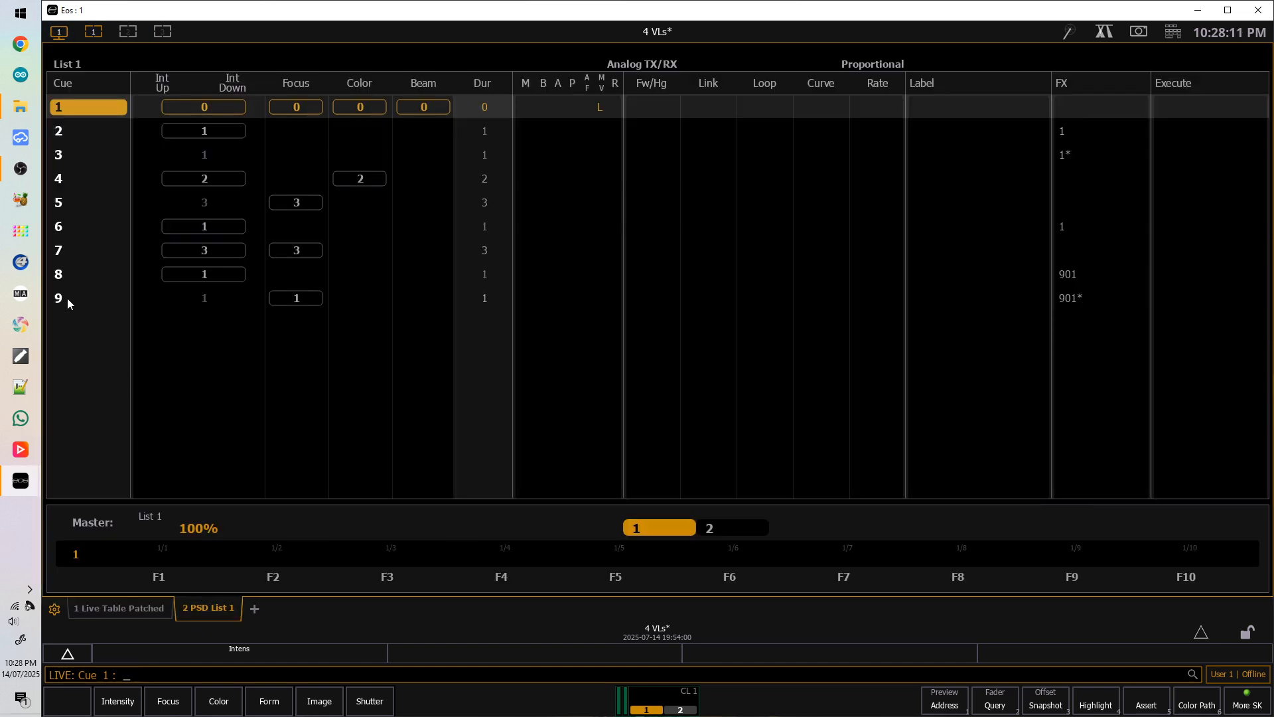
pyautogui.press('9')
pyautogui.press('Return')
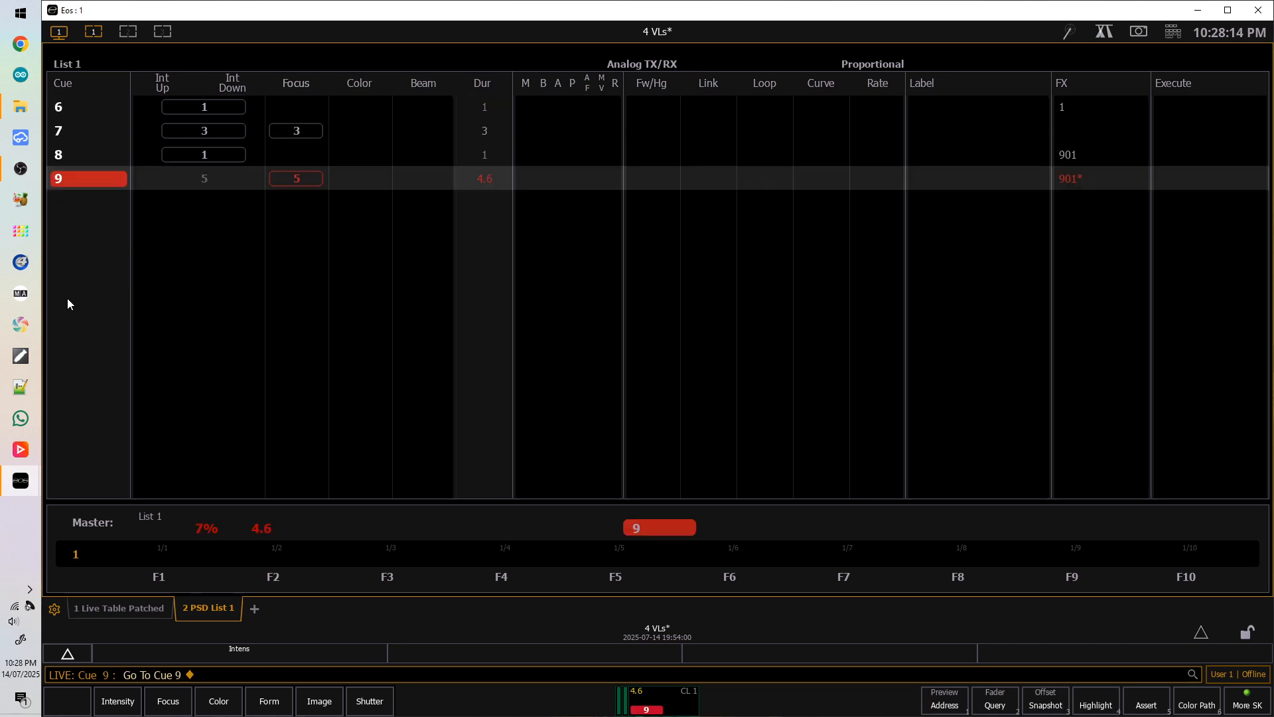
pyautogui.click(164, 33)
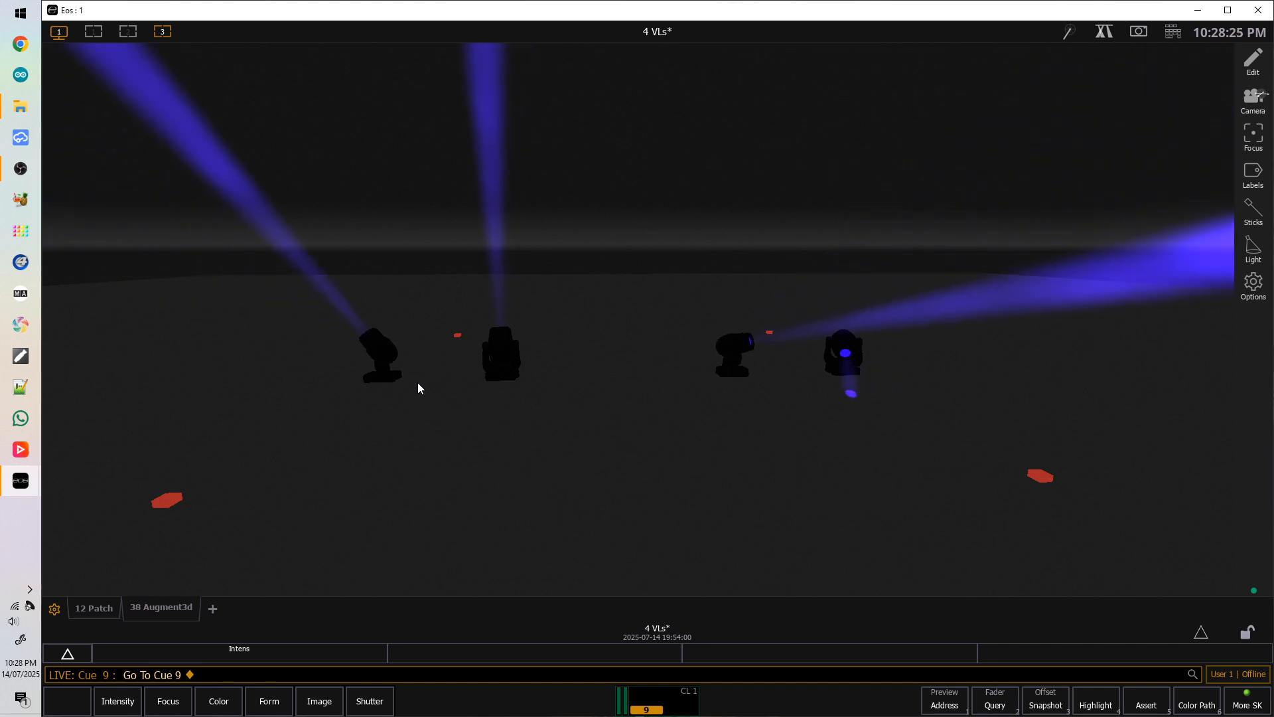
# Replace effect 901 with effect 904 in the current look and update cue 9.
pyautogui.press('BackSpace')
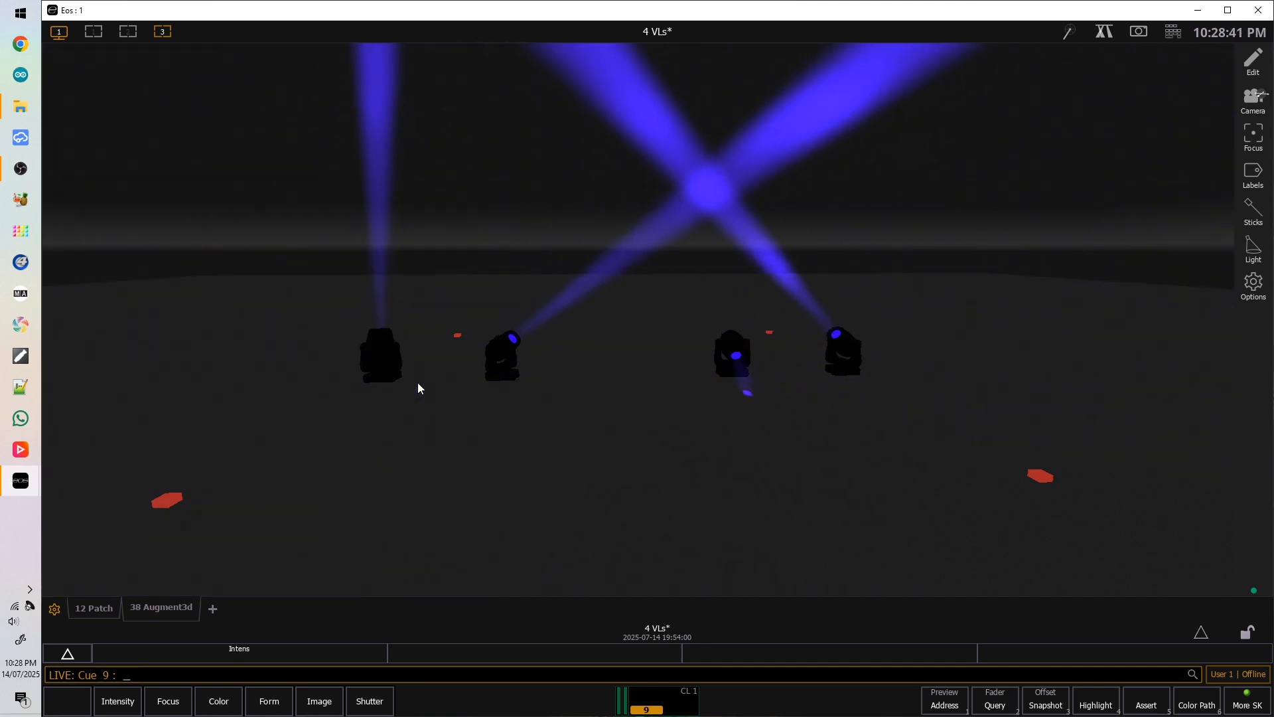
pyautogui.write('ect 901')
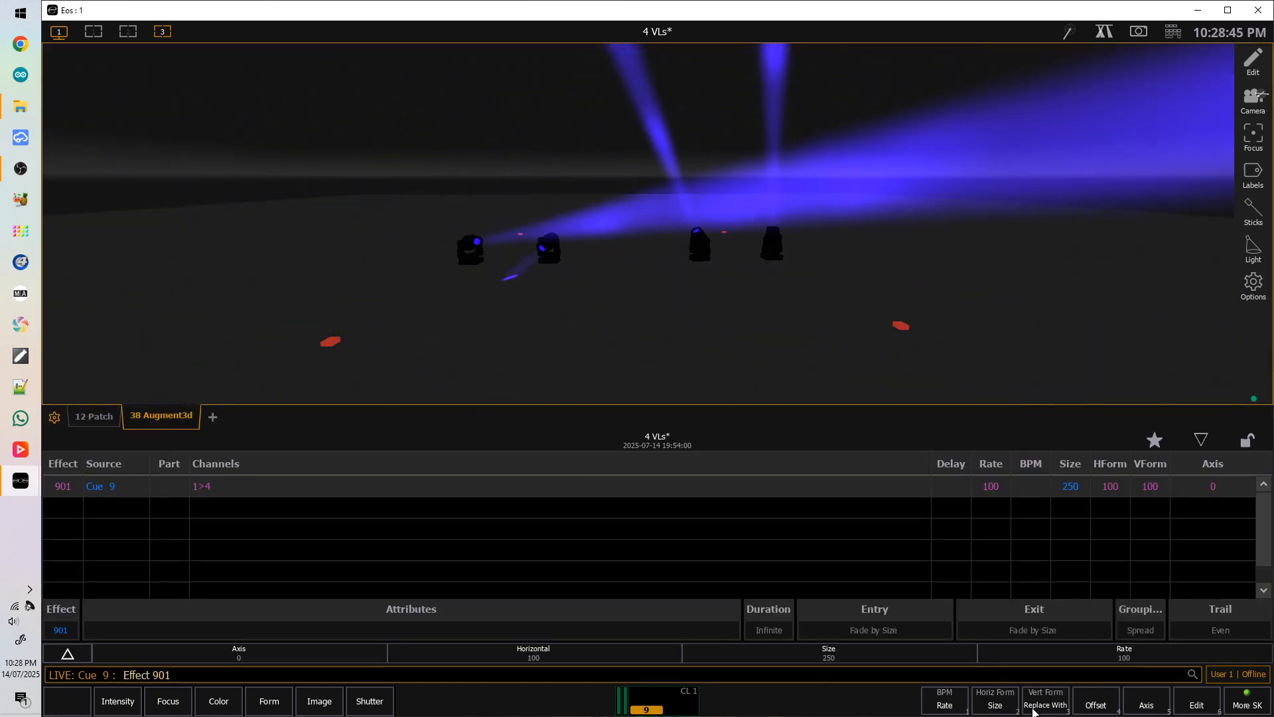
pyautogui.click(1045, 703)
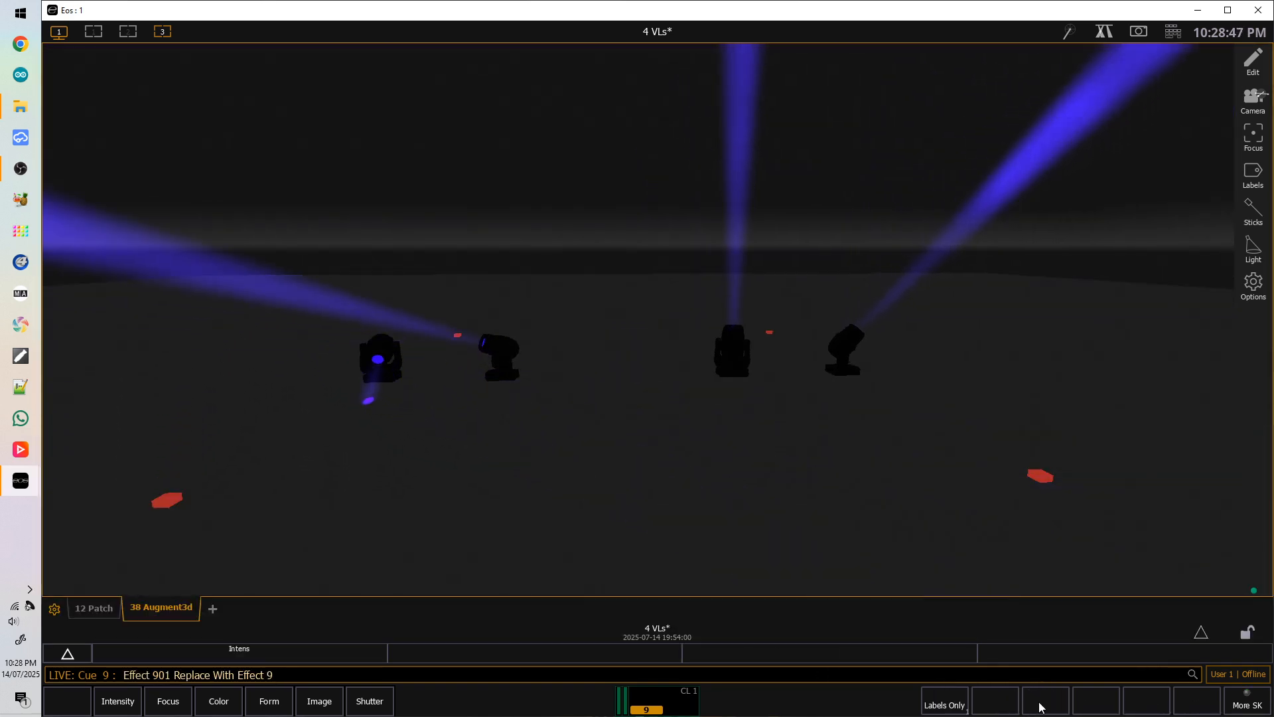
pyautogui.write('904')
pyautogui.press('Return')
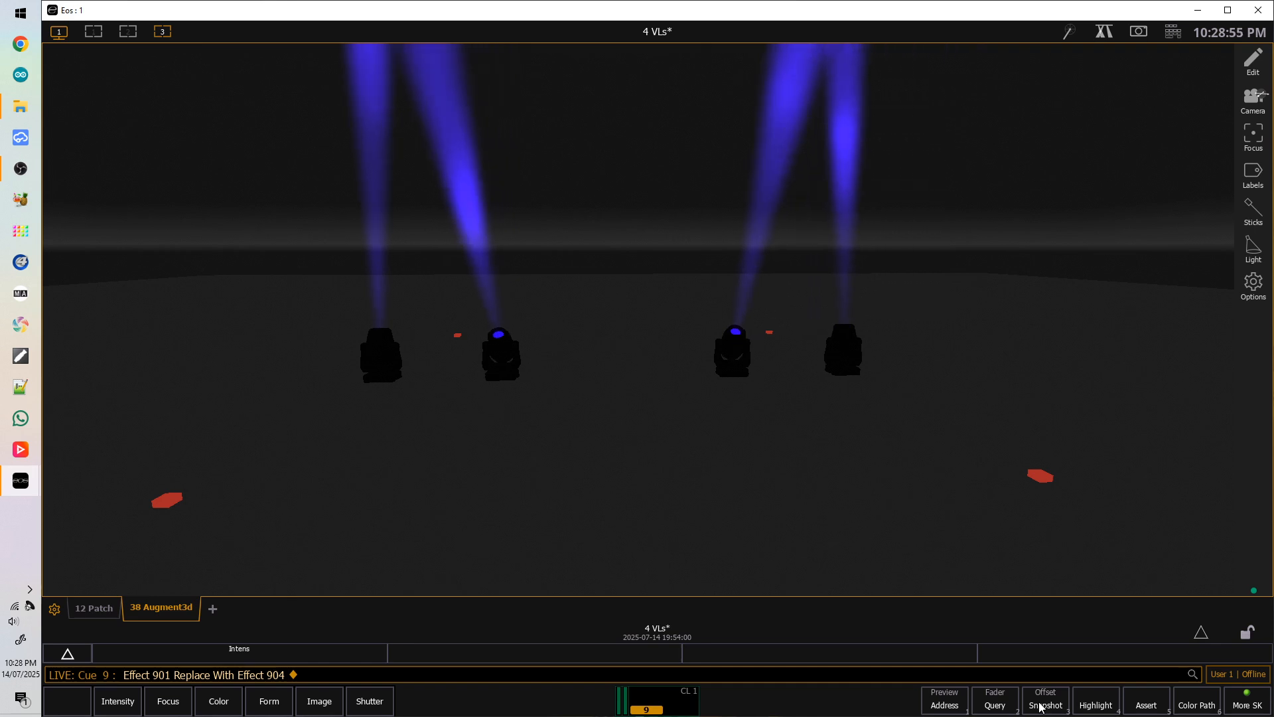
pyautogui.press('u')
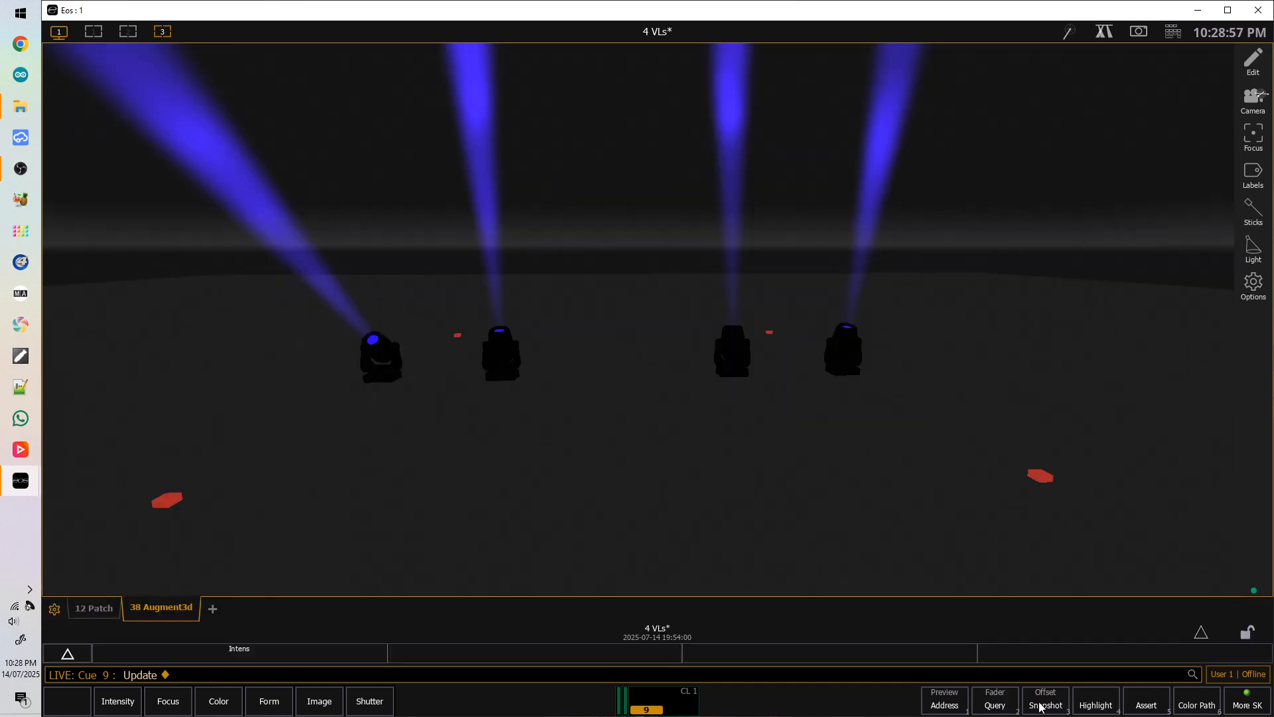
# Set effect 904's size to 100 and update cue 9 with the cue list displayed.
pyautogui.press('e')
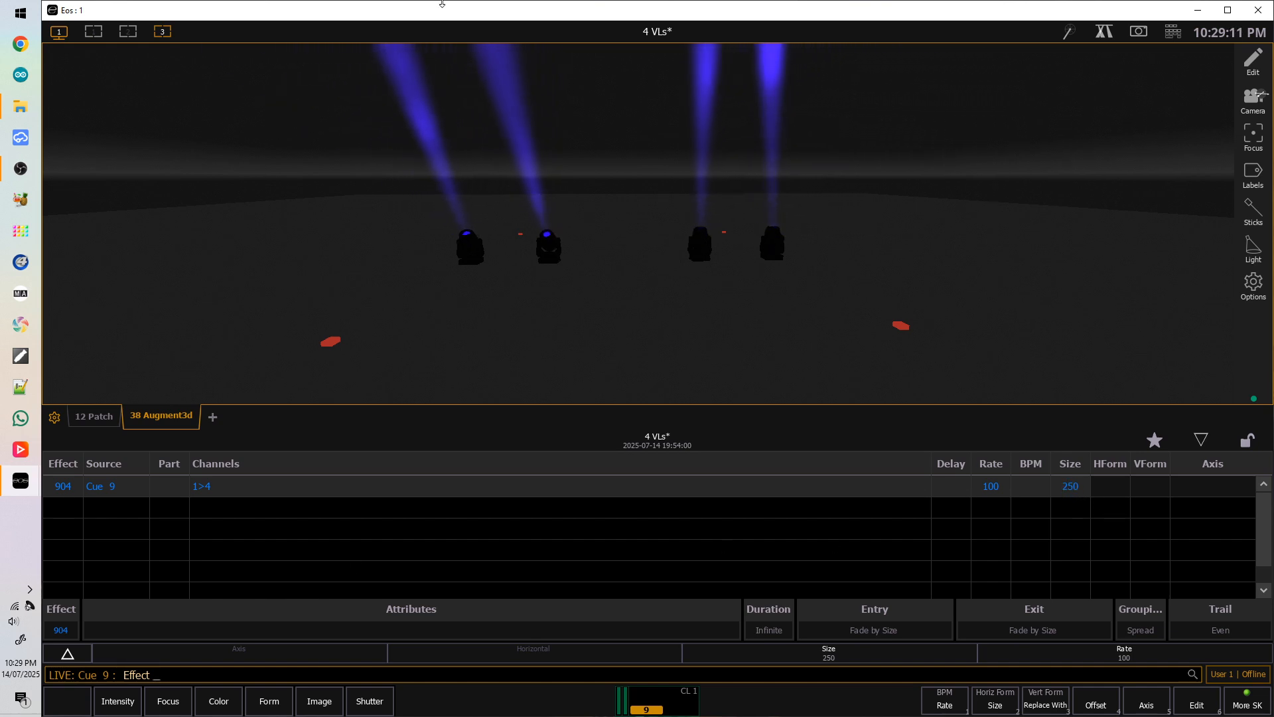
pyautogui.click(95, 32)
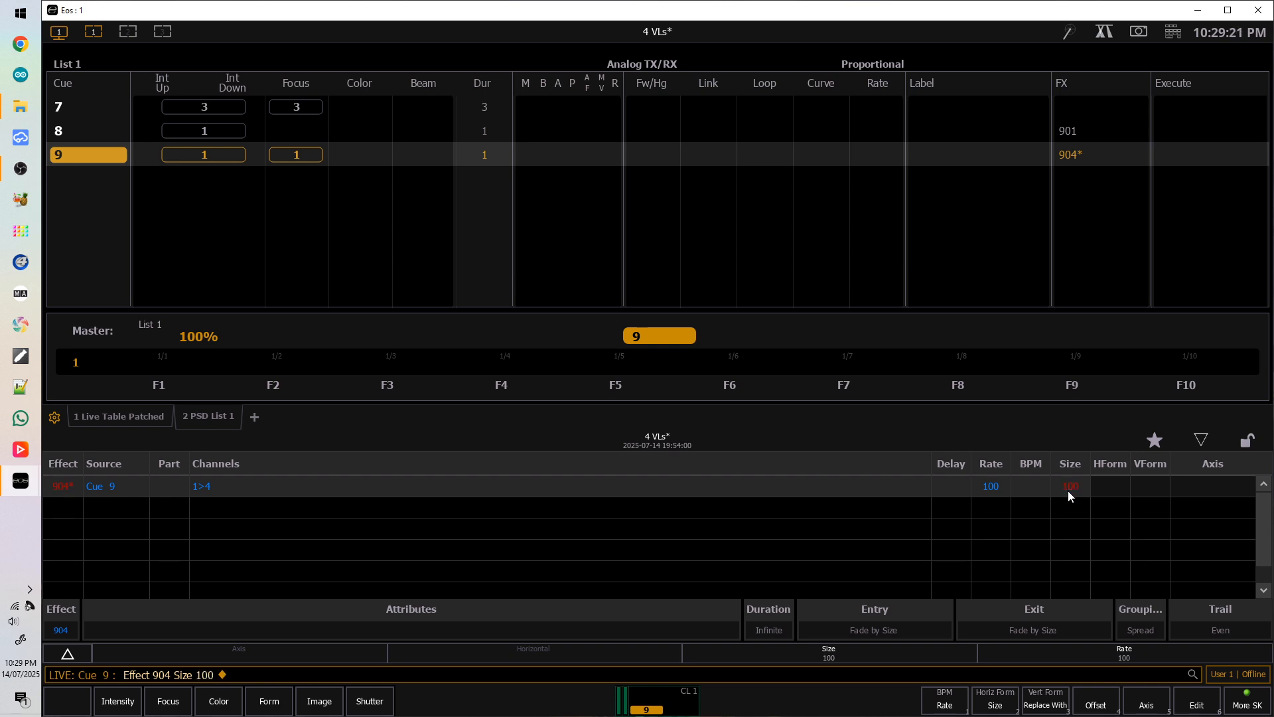
pyautogui.press('u')
pyautogui.press('Return')
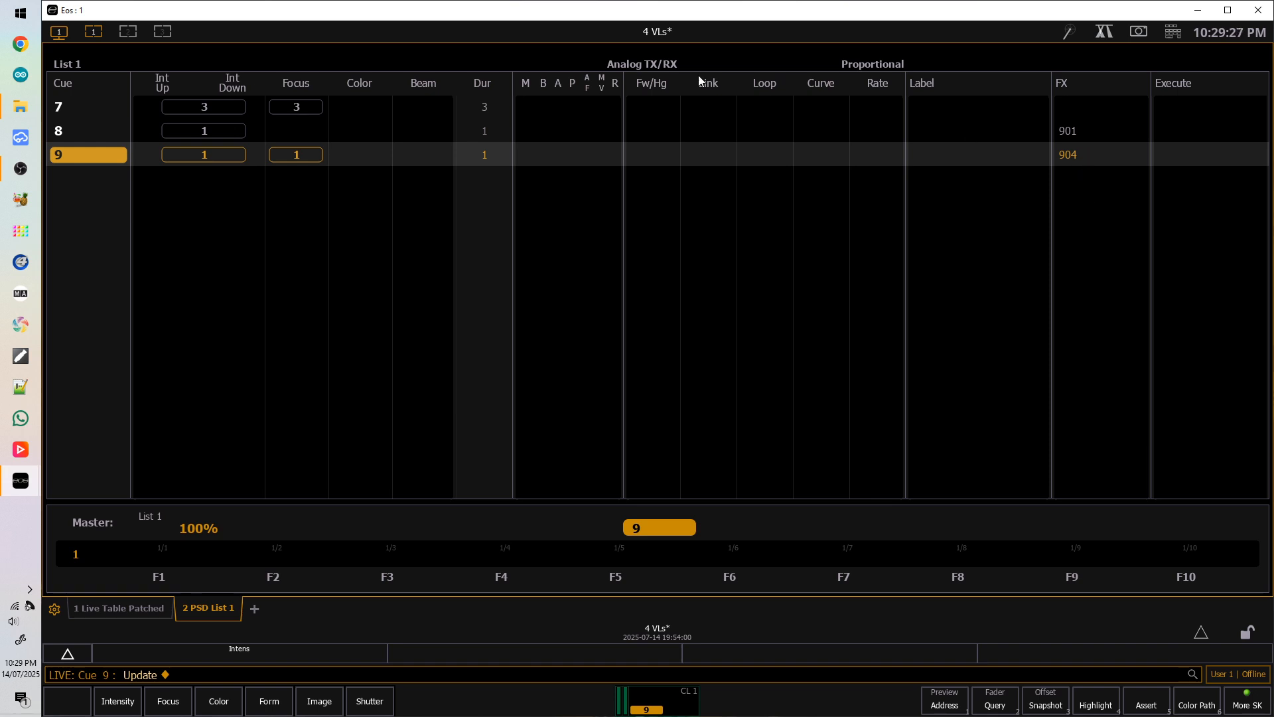
# View the updated cue 9 in Augment3d, go back to cue 1 and switch to OBS.
pyautogui.click(160, 33)
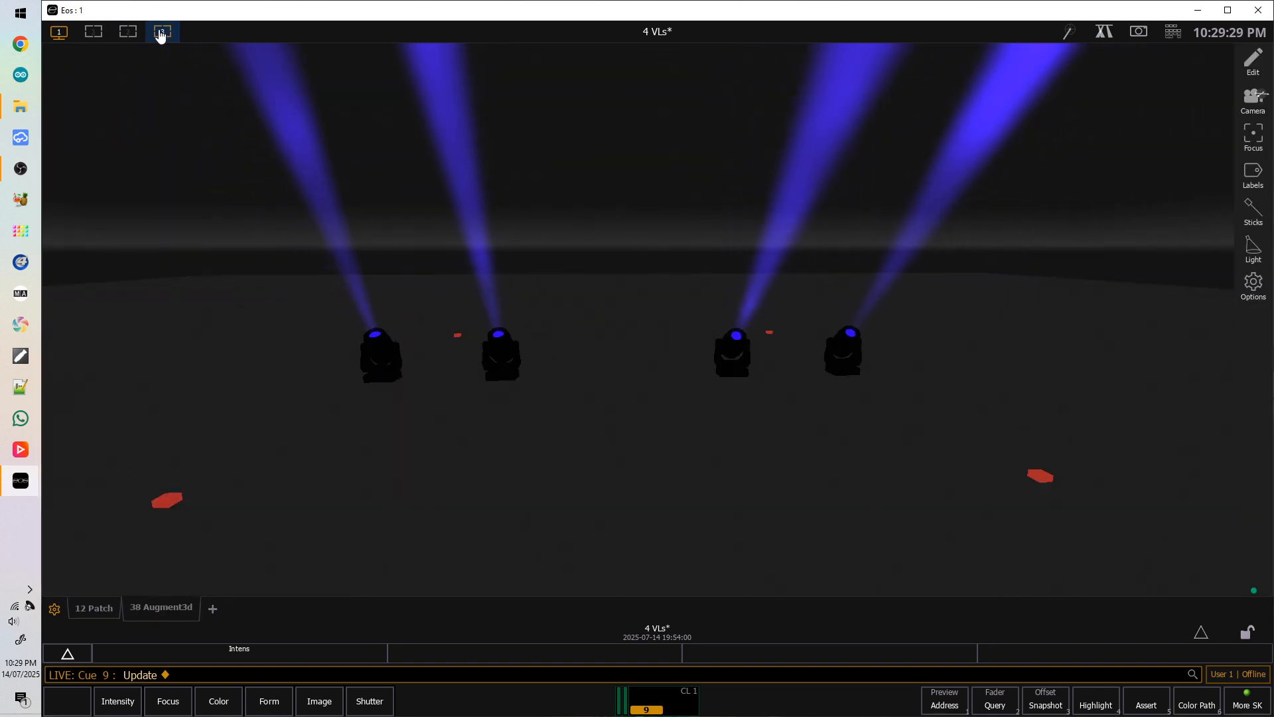
pyautogui.write('1')
pyautogui.press('Return')
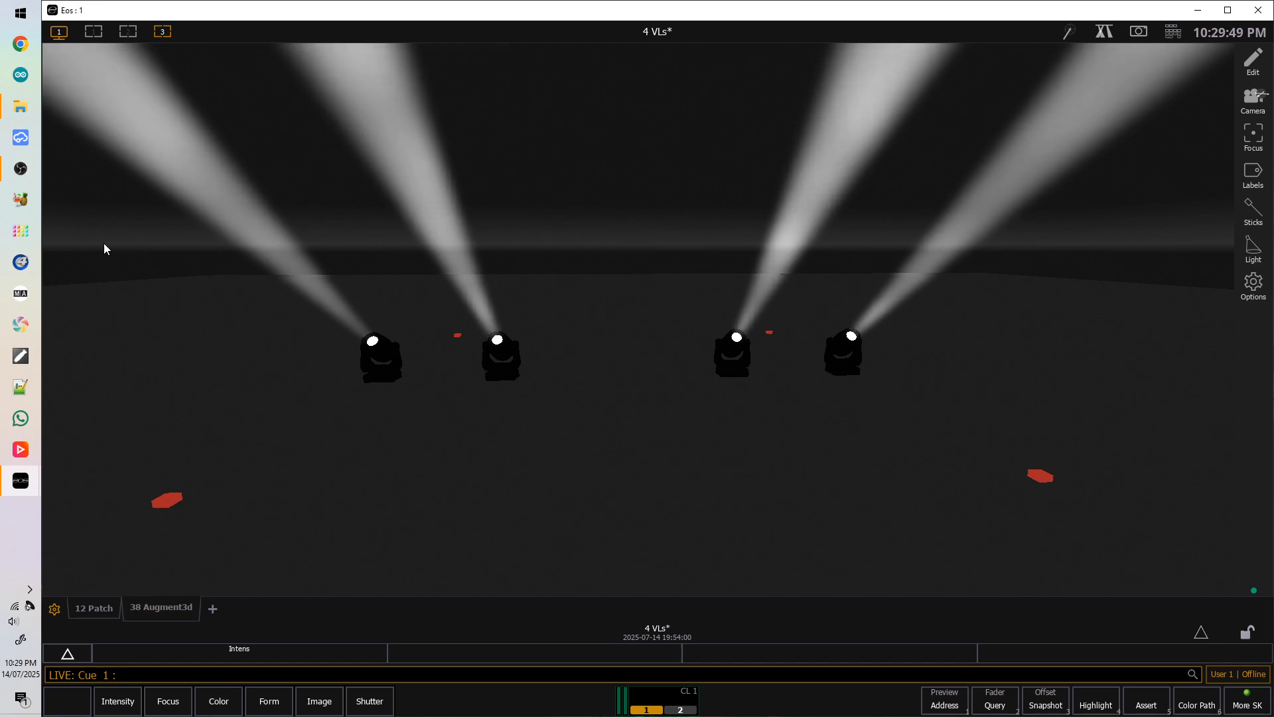
pyautogui.click(22, 174)
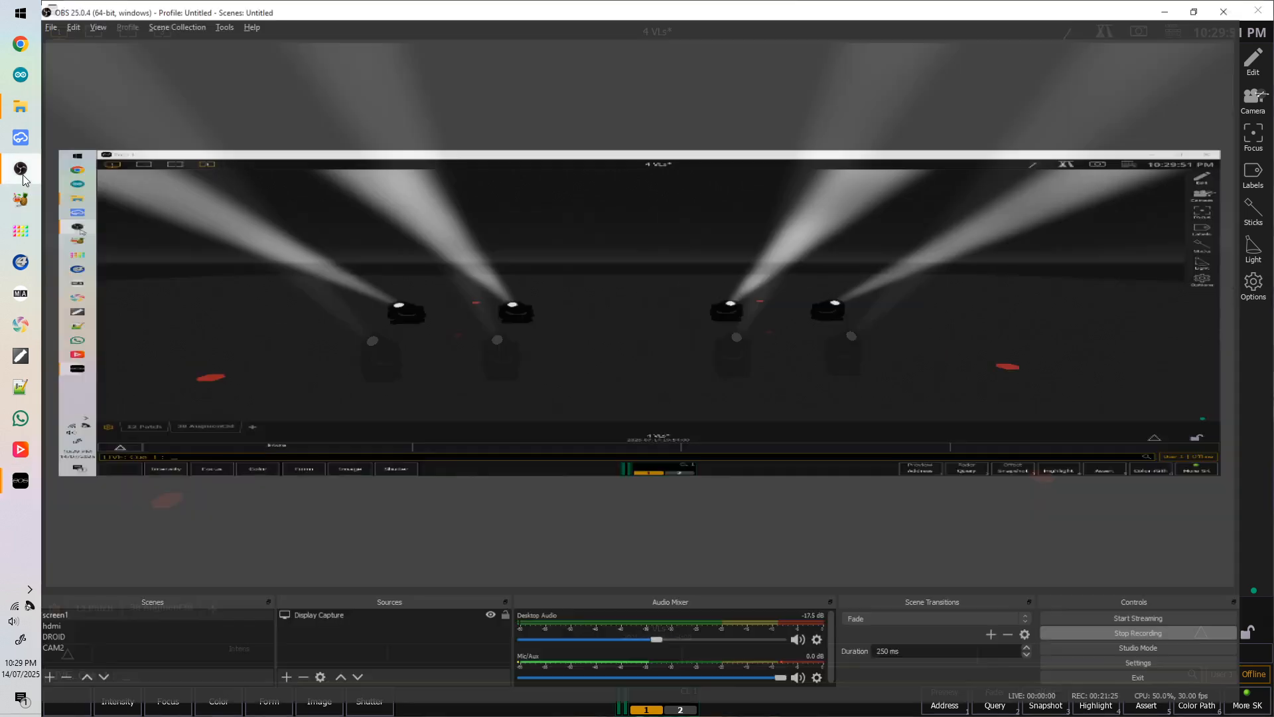